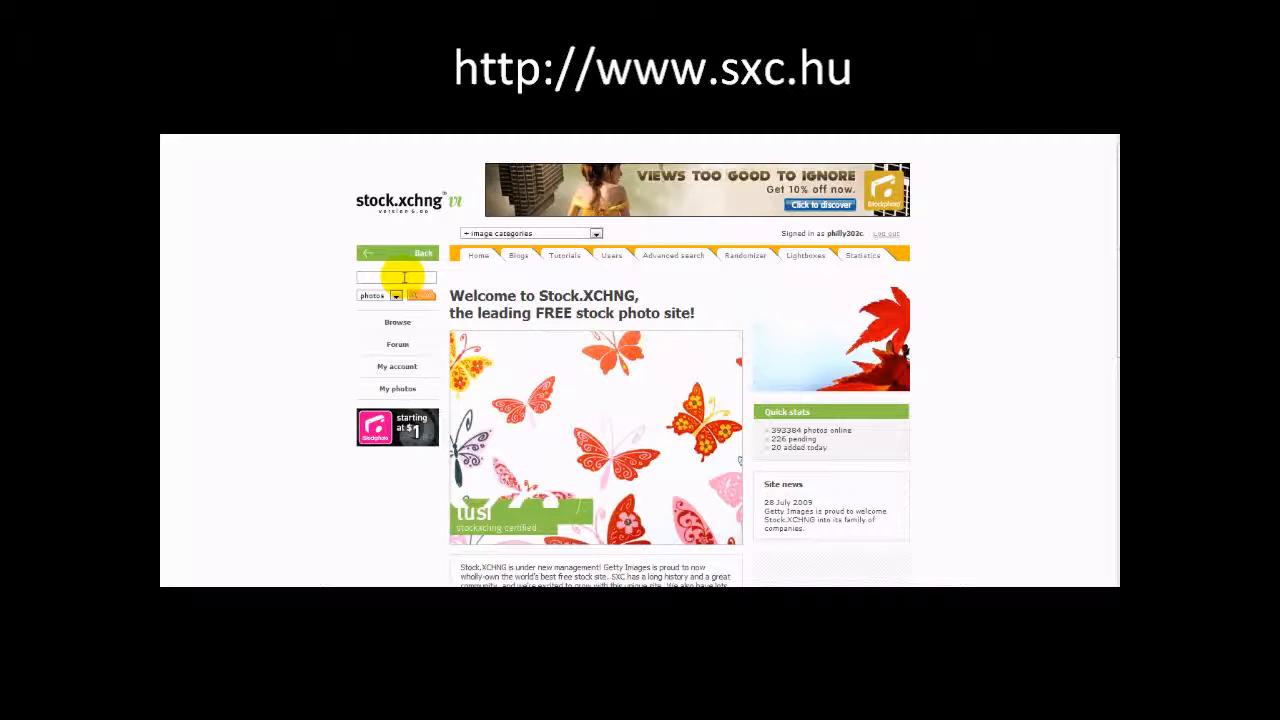
- Search the stock photo site for "meadow" photos
click(395, 277)
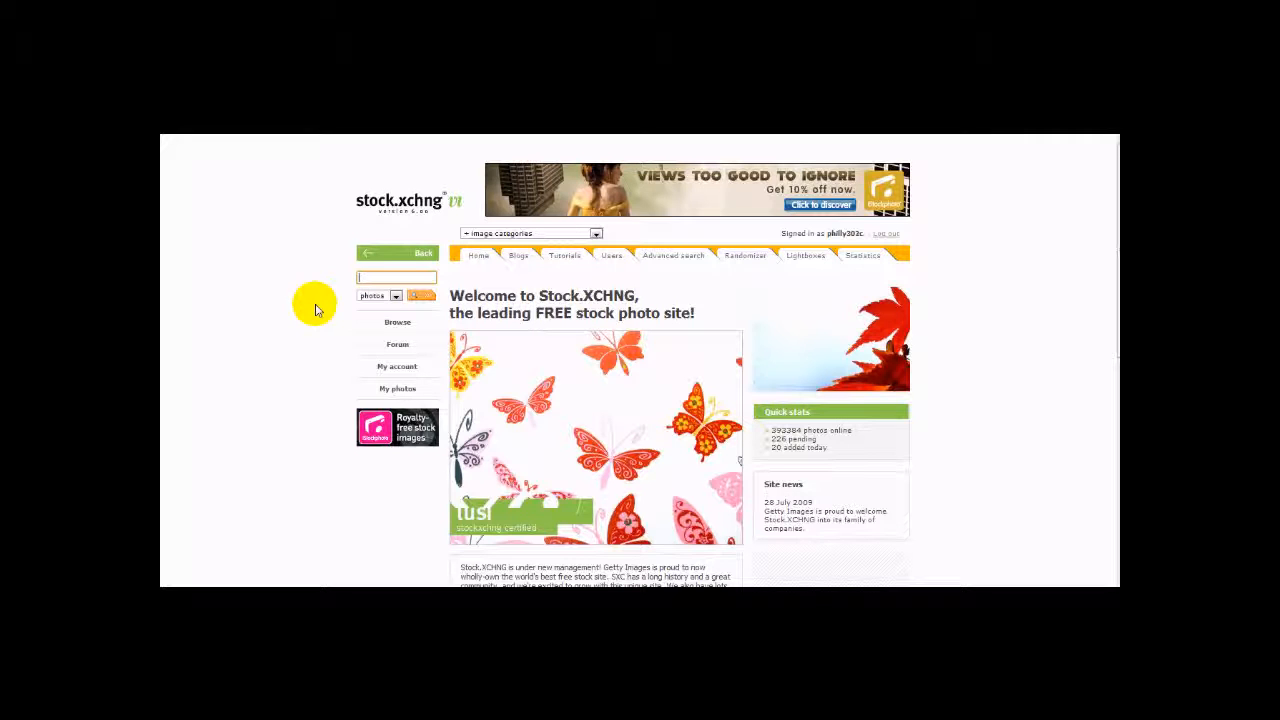
text(meal)
text(ow)
key(Return)
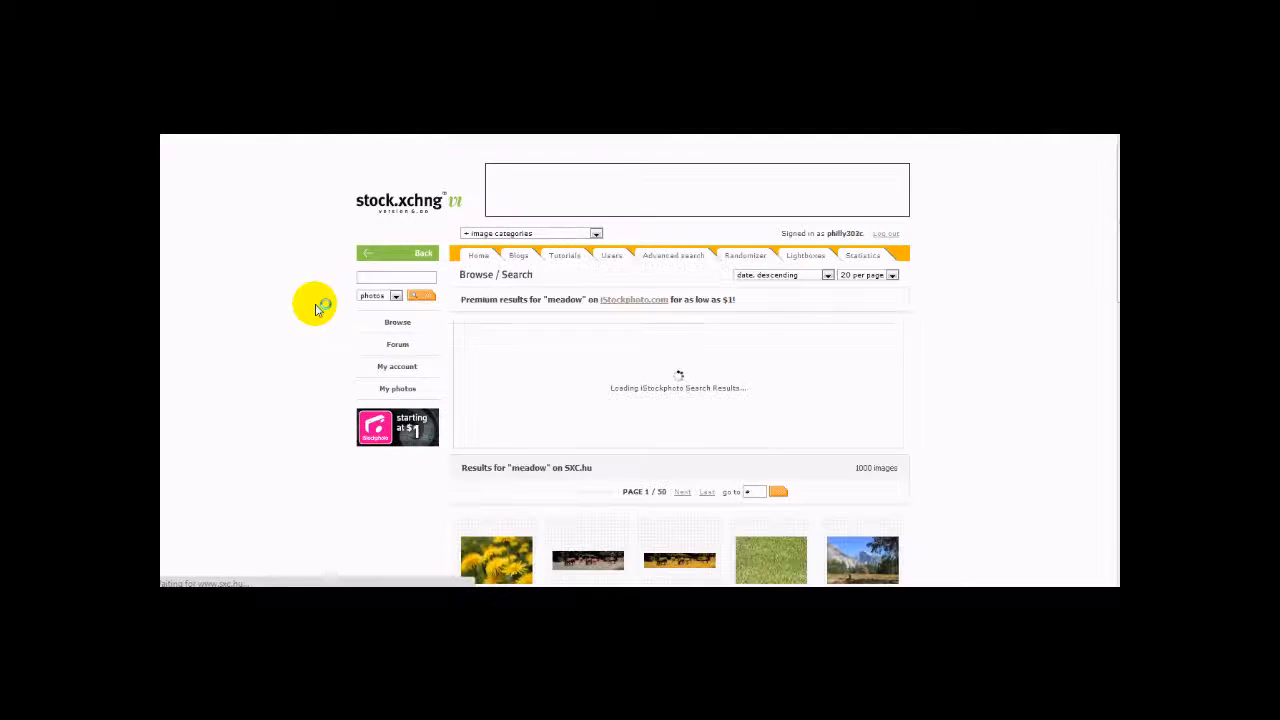
- Browse the meadow results and open the Poppy garden photo at full size
scroll(362, 374, down, 1)
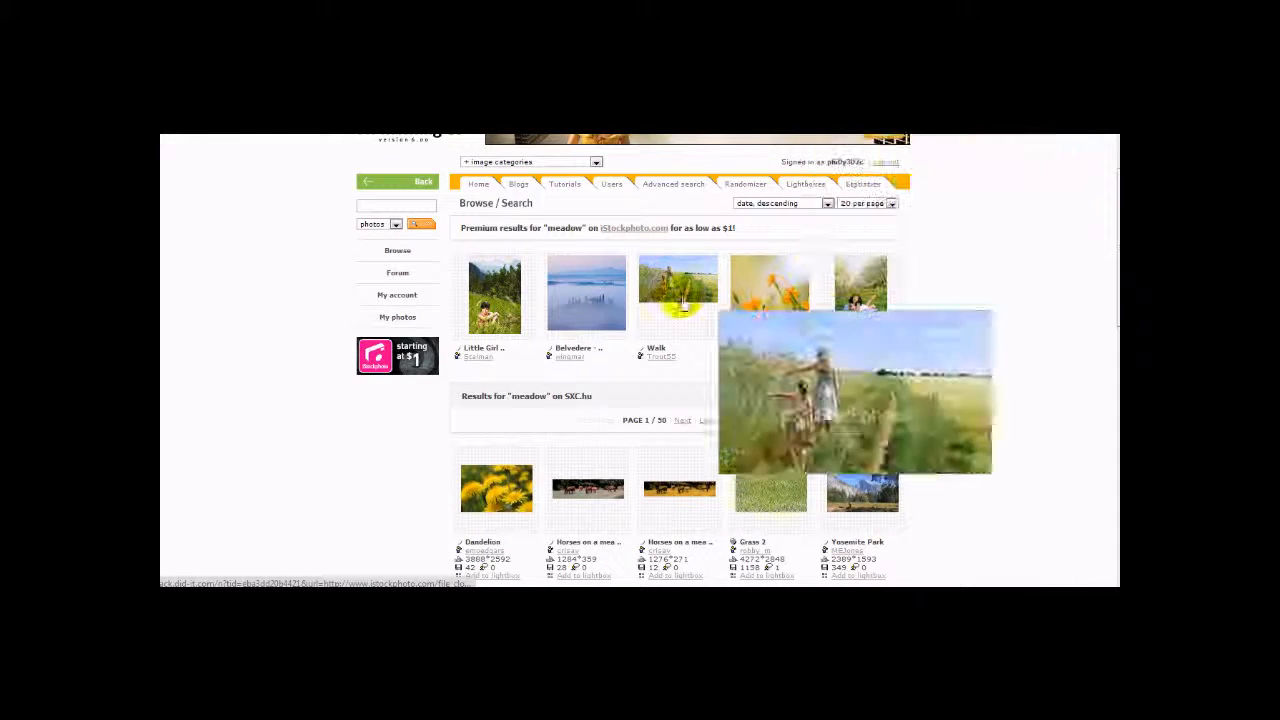
scroll(406, 333, down, 3)
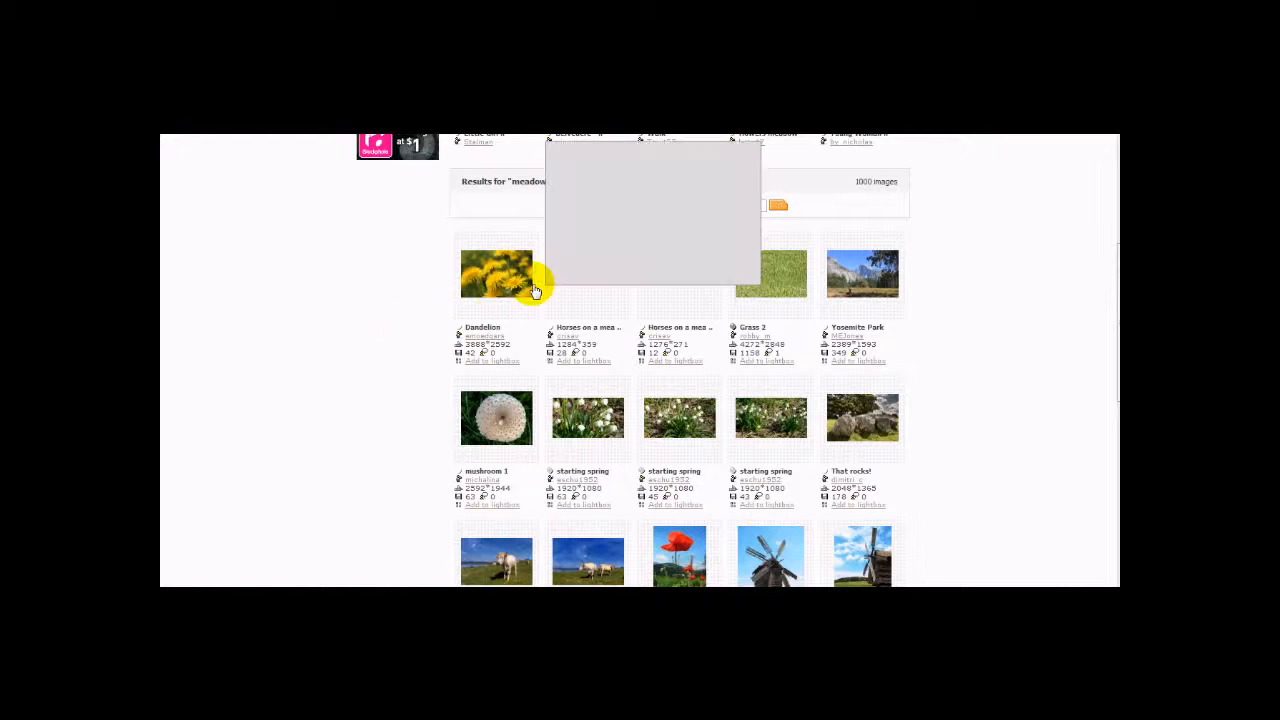
mouse_move(870, 282)
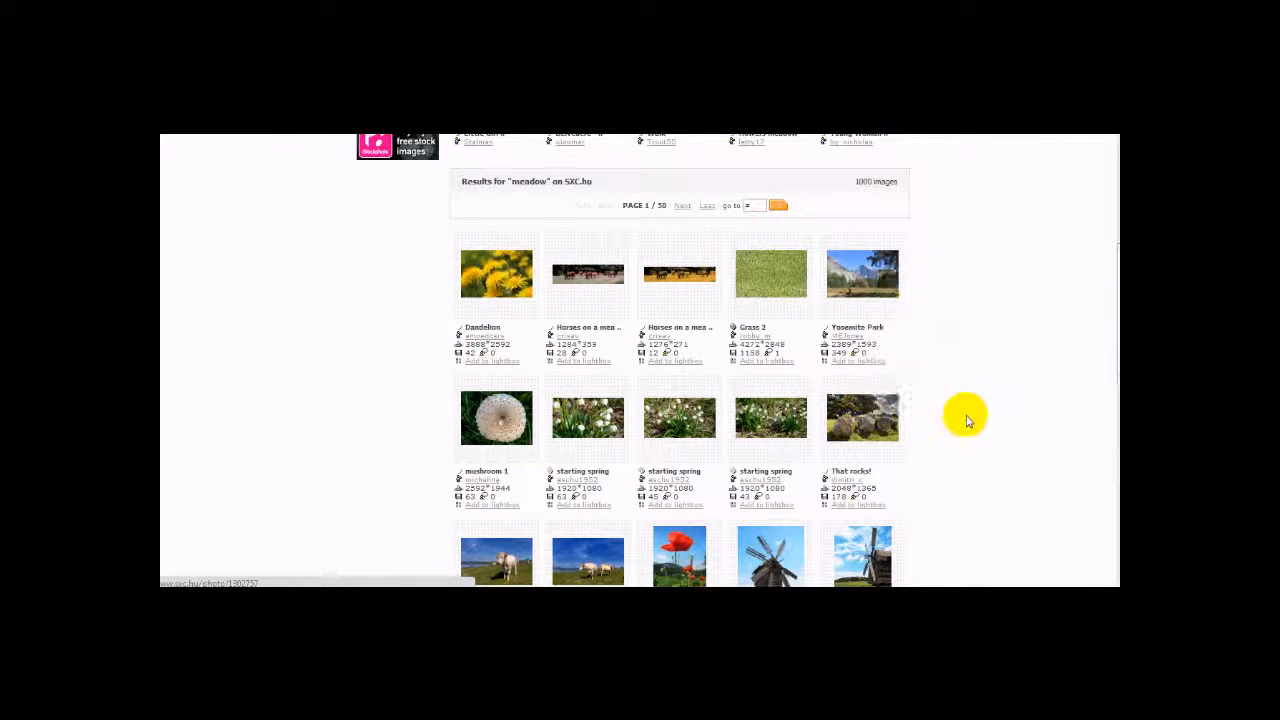
scroll(966, 421, down, 3)
scroll(966, 421, down, 1)
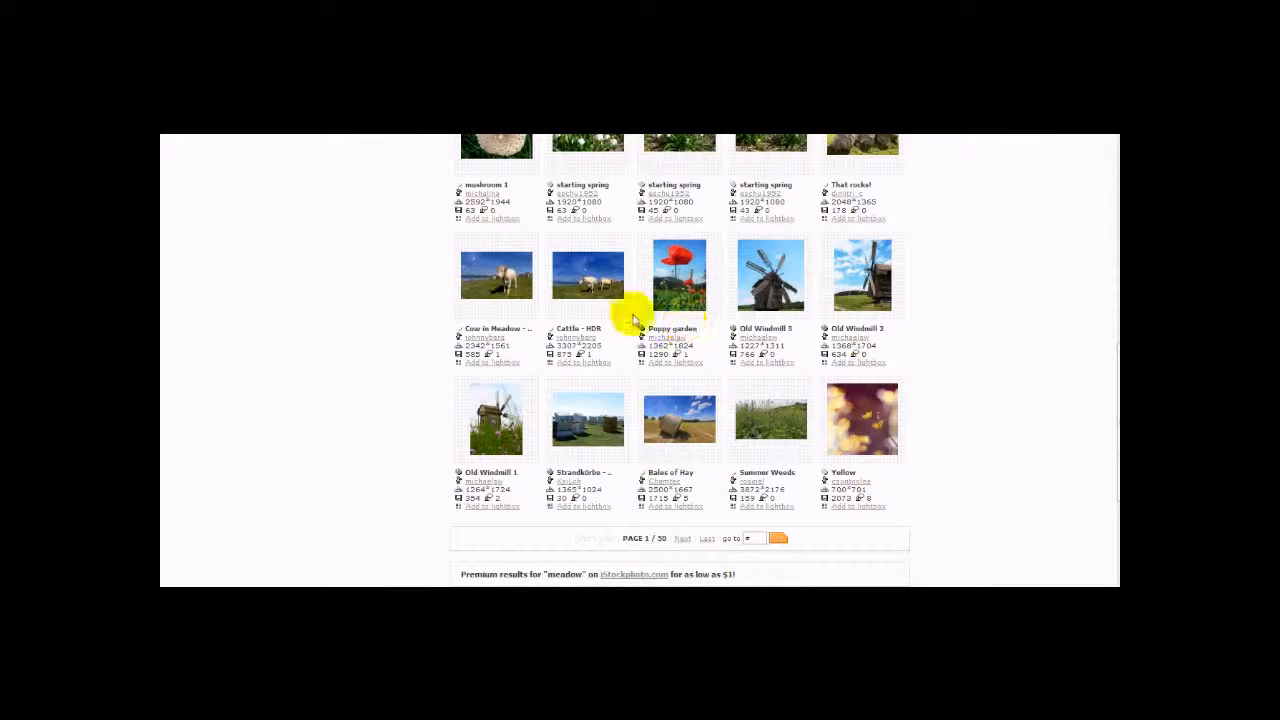
scroll(837, 428, down, 2)
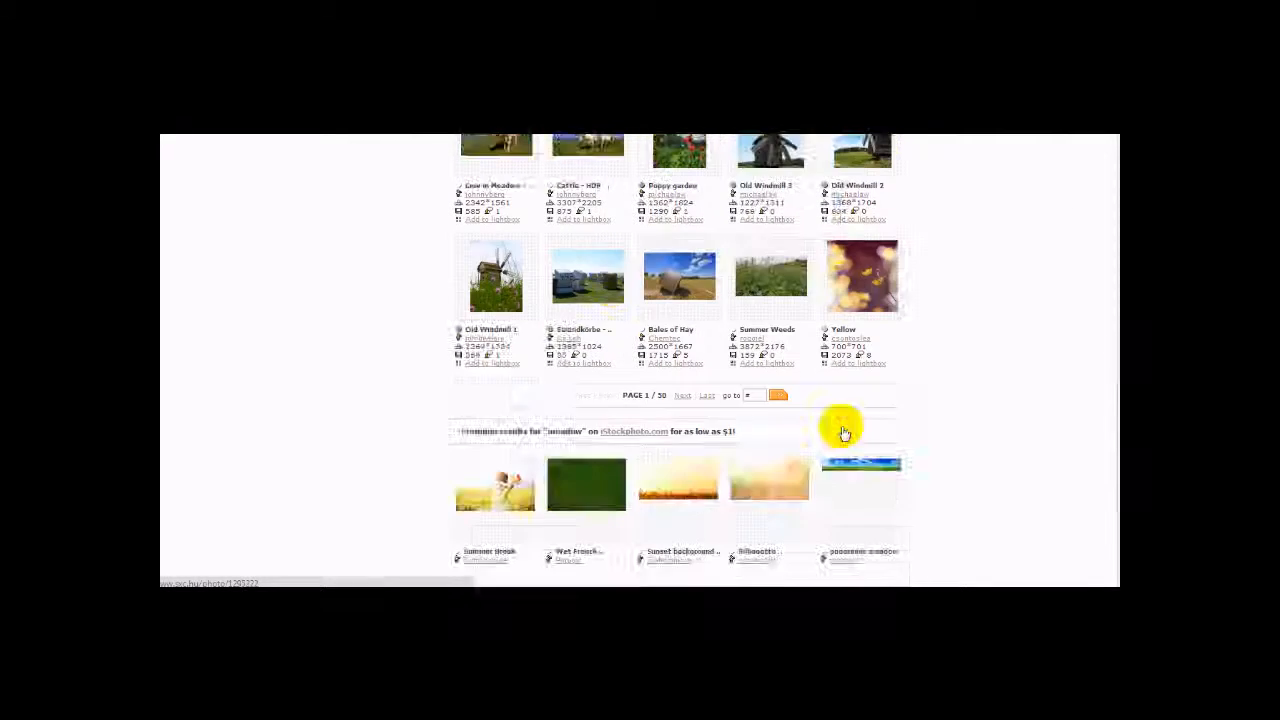
scroll(840, 428, up, 1)
scroll(700, 270, up, 2)
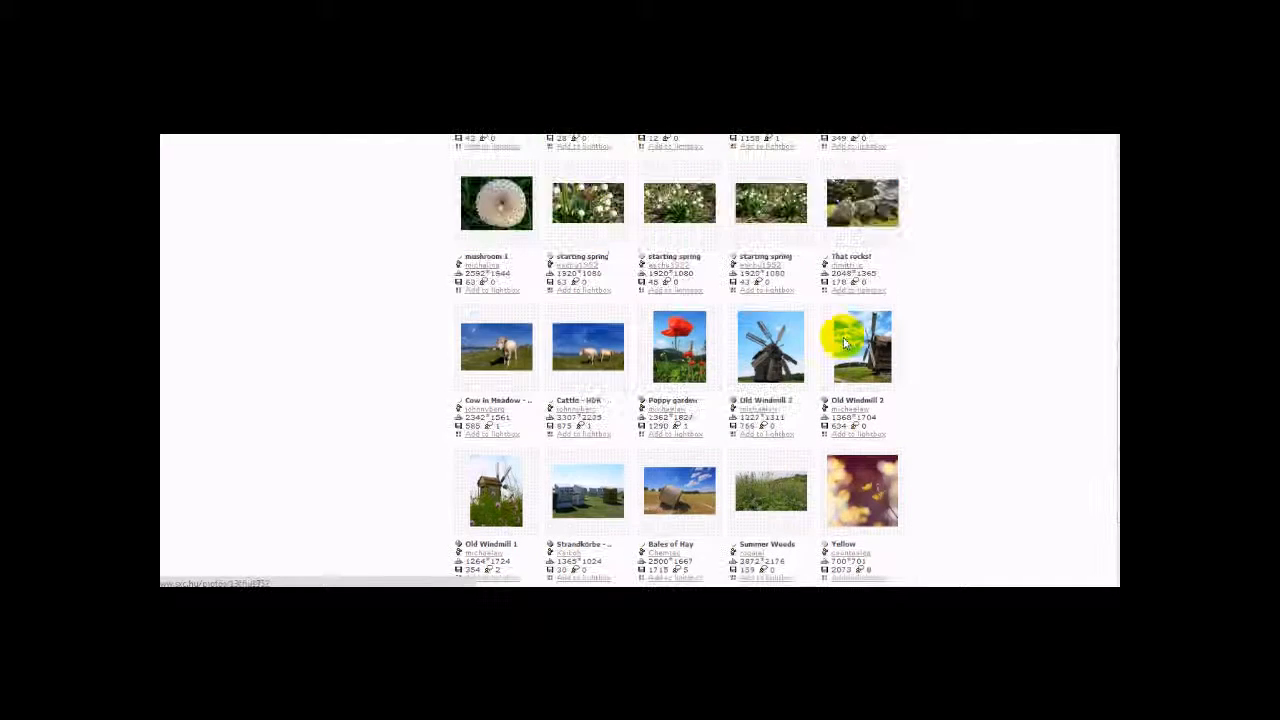
mouse_move(770, 368)
mouse_move(675, 348)
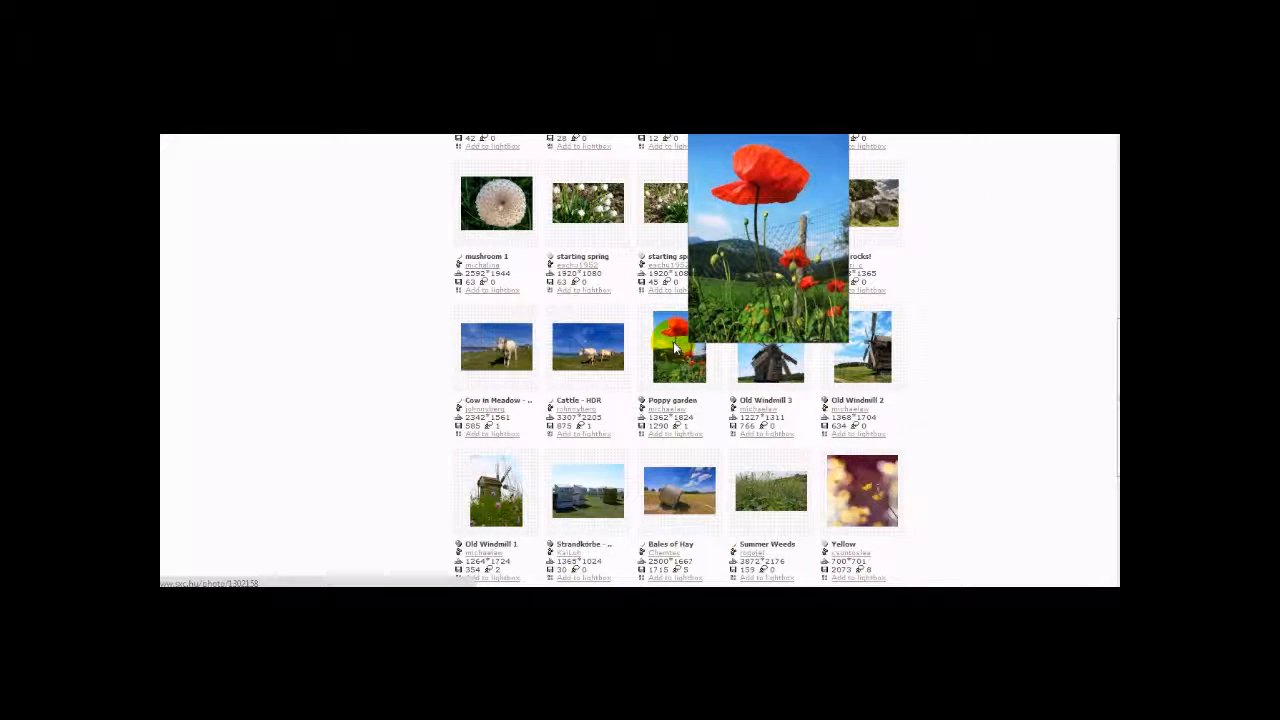
click(675, 348)
click(582, 362)
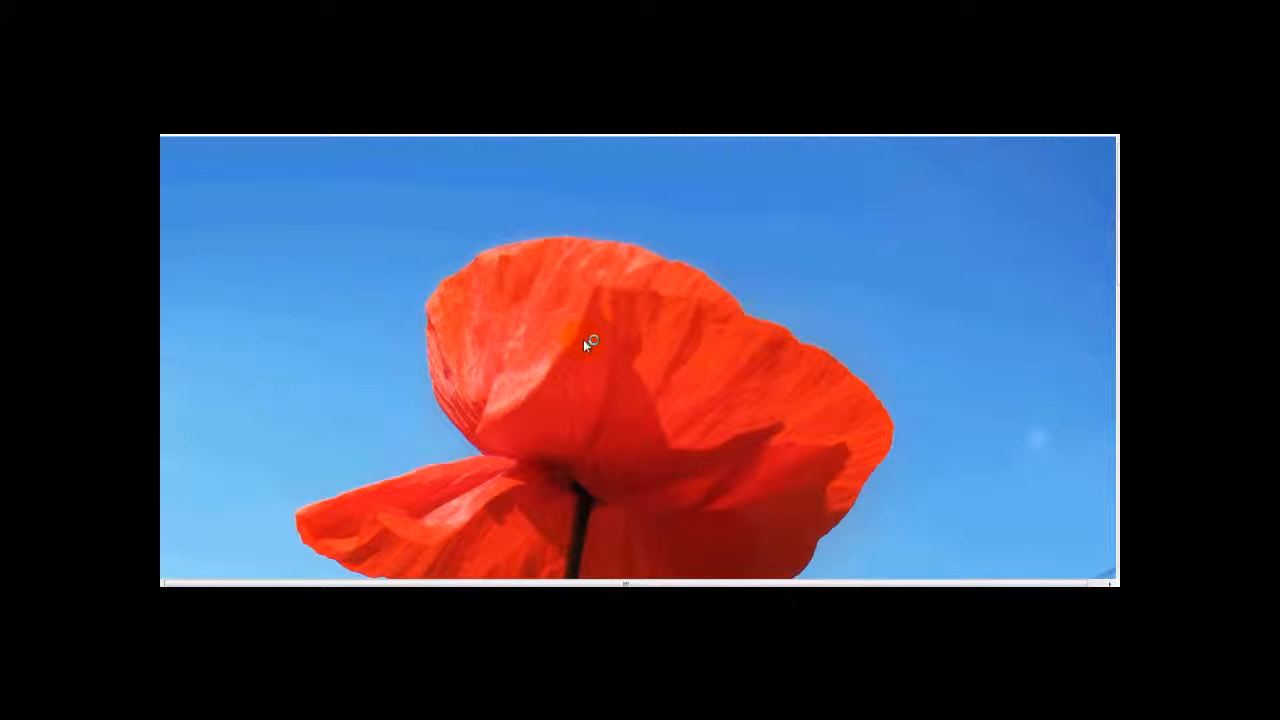
- Save the full-size poppy photo to the Desktop as a JPEG image
scroll(583, 339, down, 4)
scroll(581, 338, up, 3)
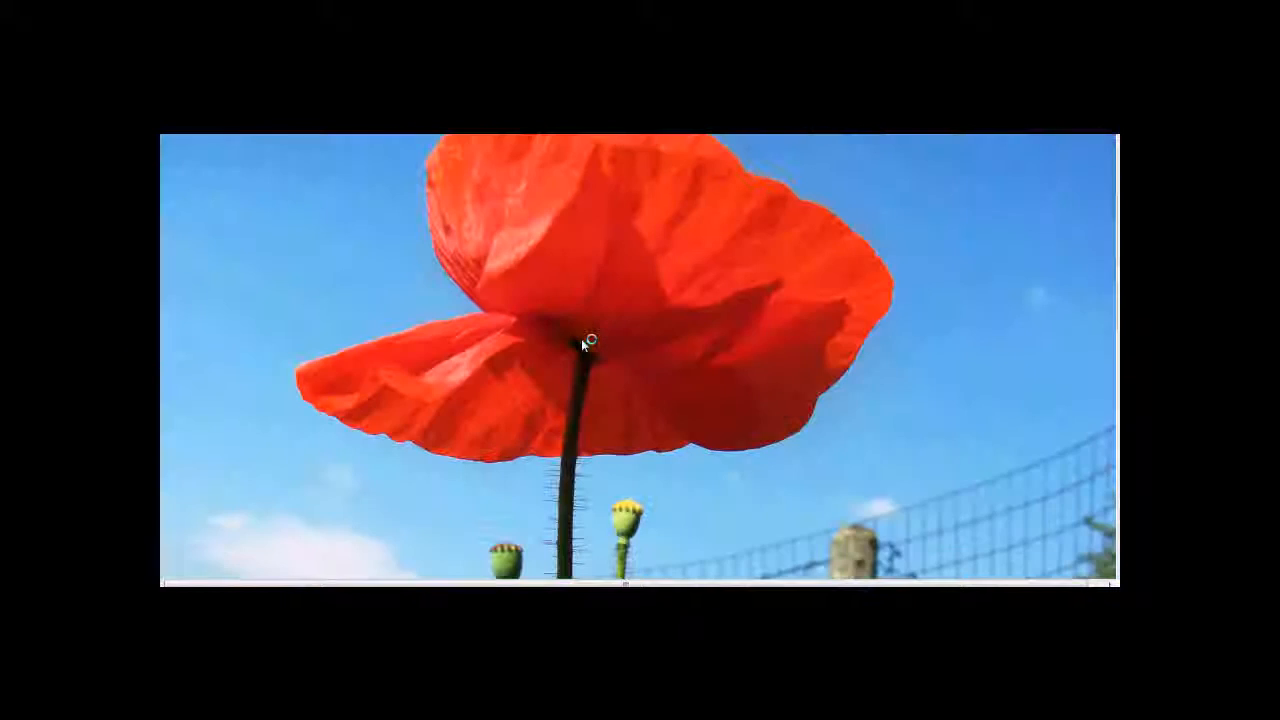
scroll(581, 338, up, 3)
click(743, 284)
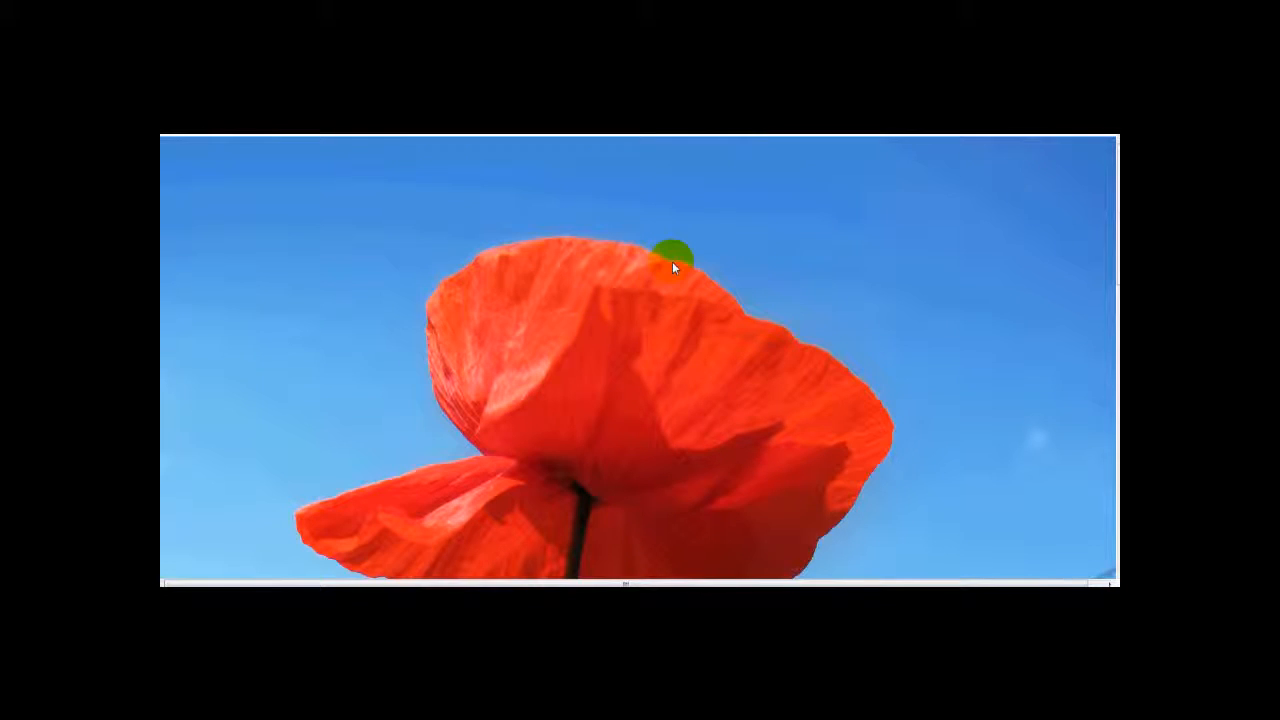
right_click(673, 267)
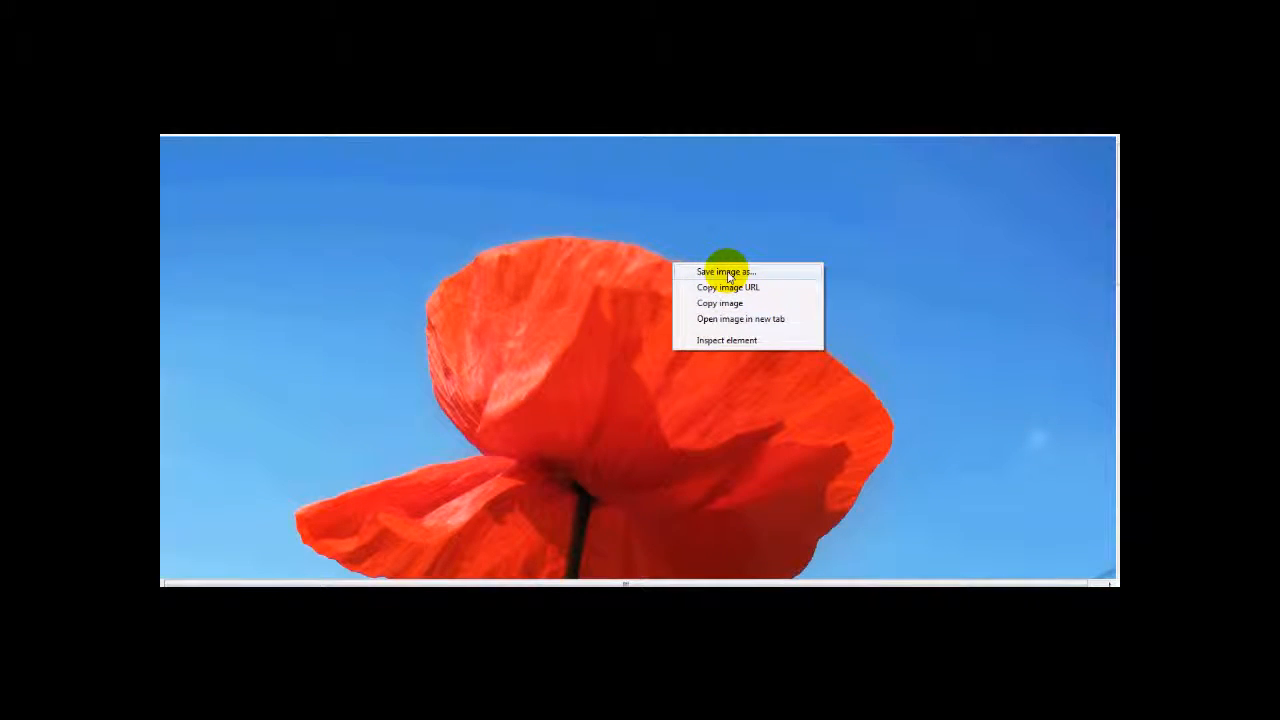
click(727, 272)
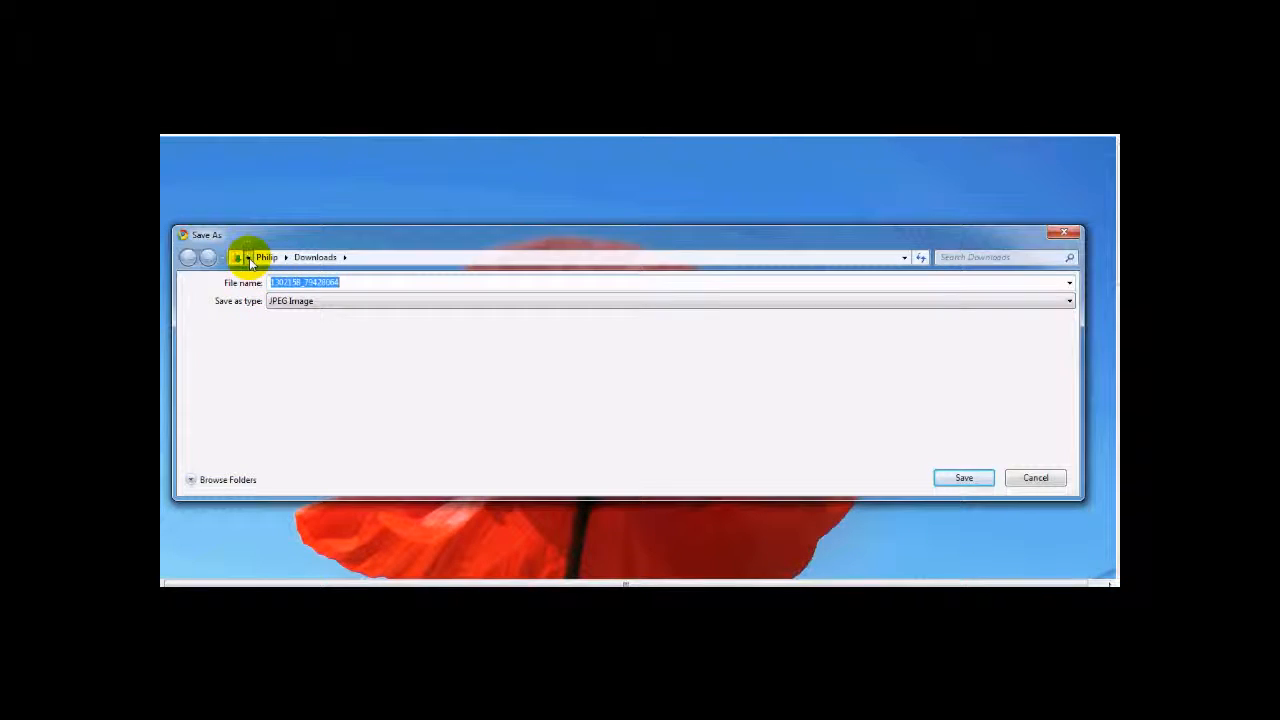
click(249, 259)
click(262, 271)
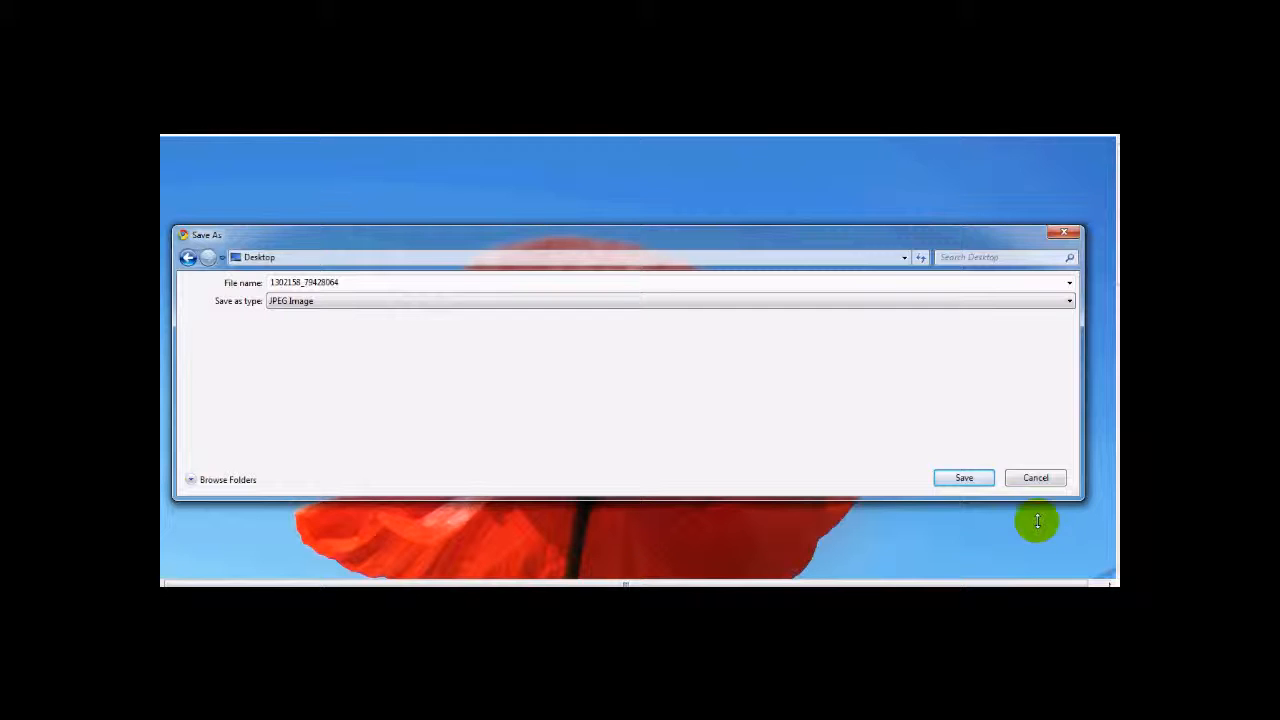
click(965, 479)
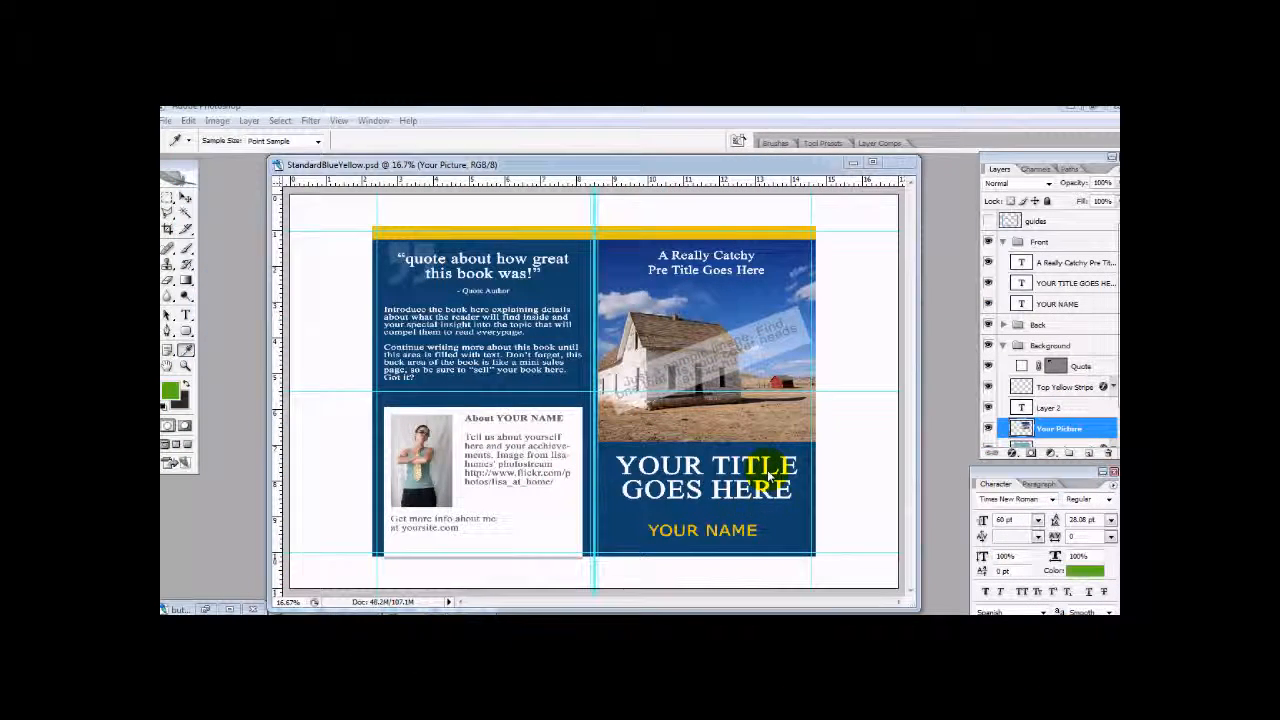
- In Photoshop, enlarge the StandardBlueYellow.psd document window and move the Layers palette fully into view
mouse_move(552, 166)
mouse_down()
mouse_move(540, 158)
mouse_move(548, 170)
mouse_up()
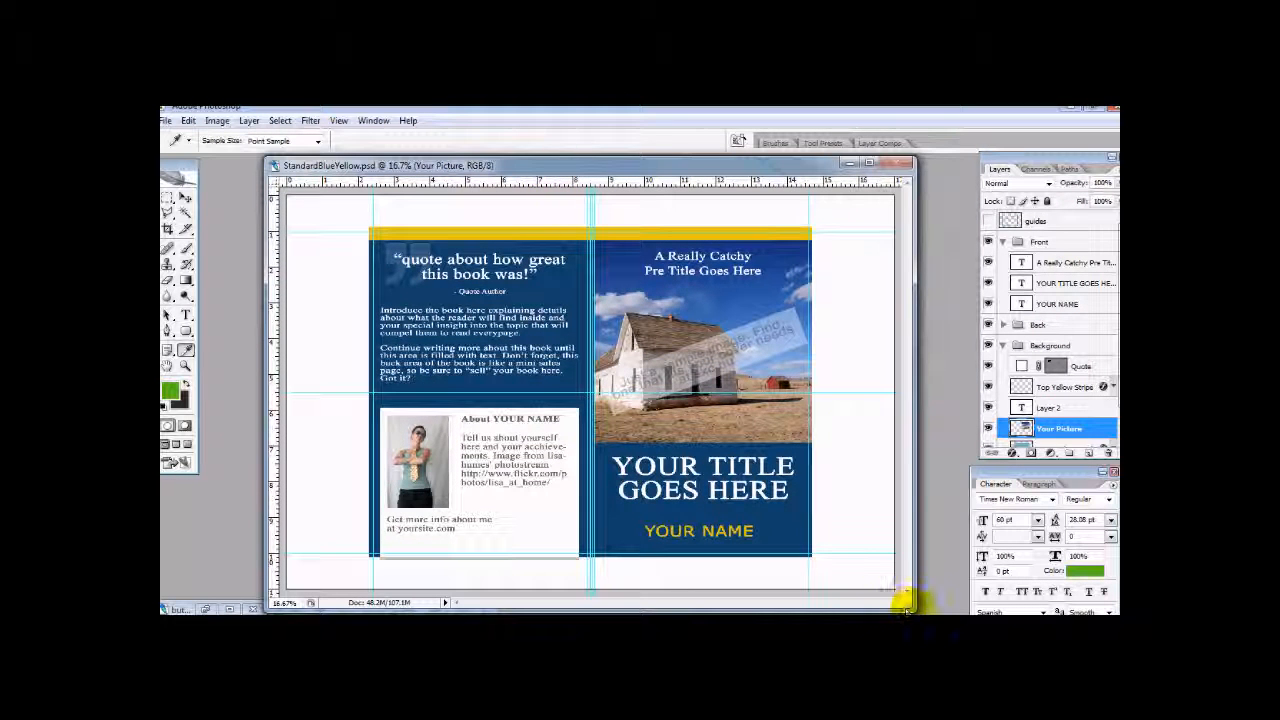
drag(903, 603, 938, 610)
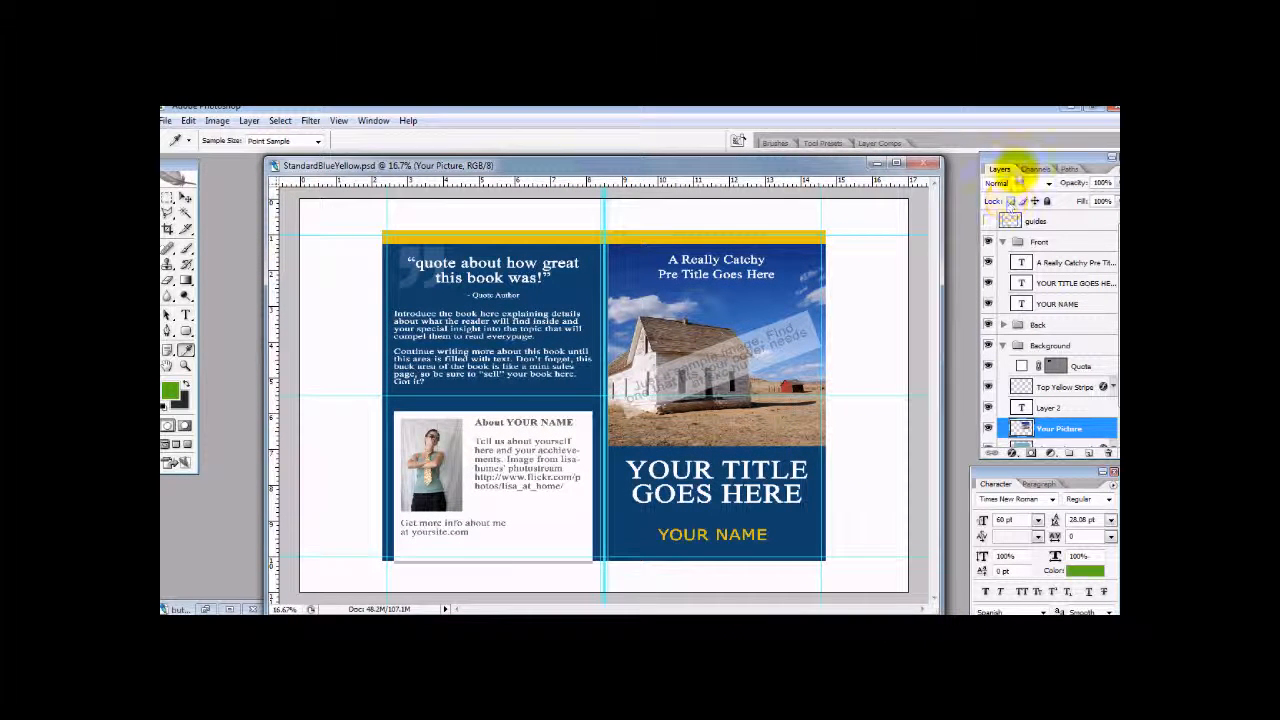
drag(991, 163, 957, 168)
- Switch the Your Picture layer and the Front group off and on to check which cover elements they hold
mouse_move(1090, 290)
mouse_down()
mouse_move(1087, 370)
mouse_move(1090, 265)
mouse_up()
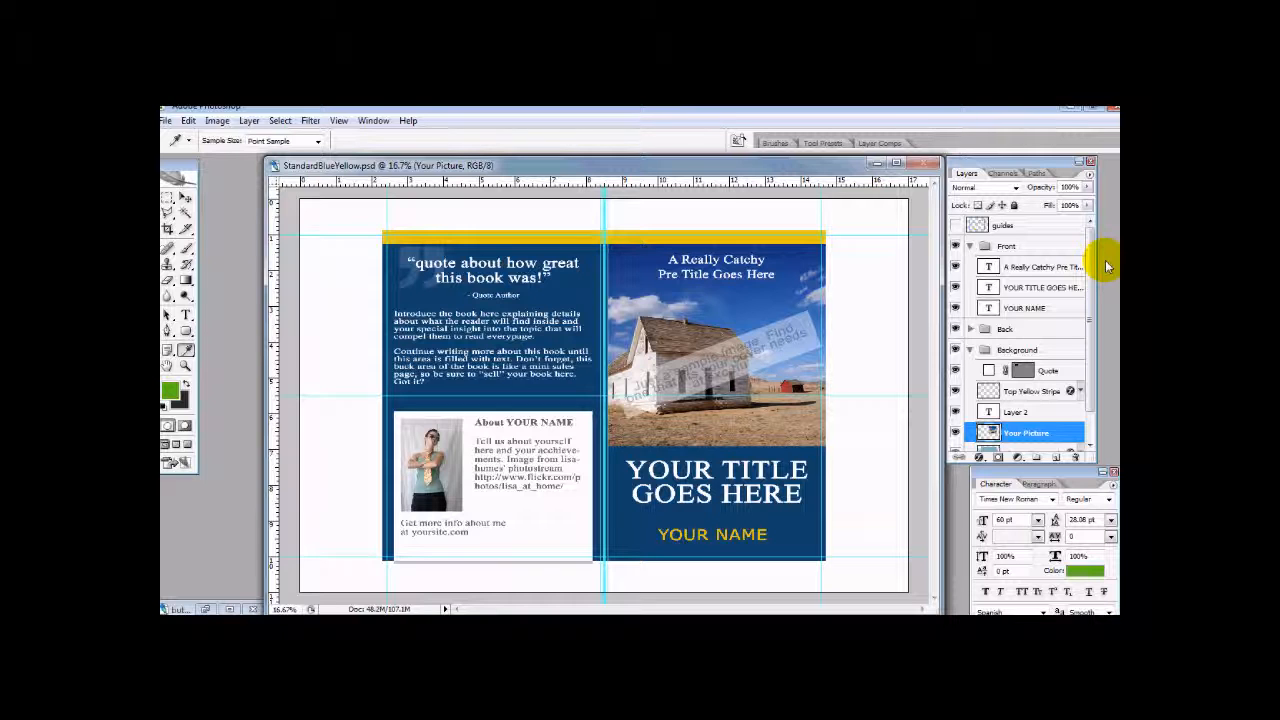
drag(1091, 310, 1091, 356)
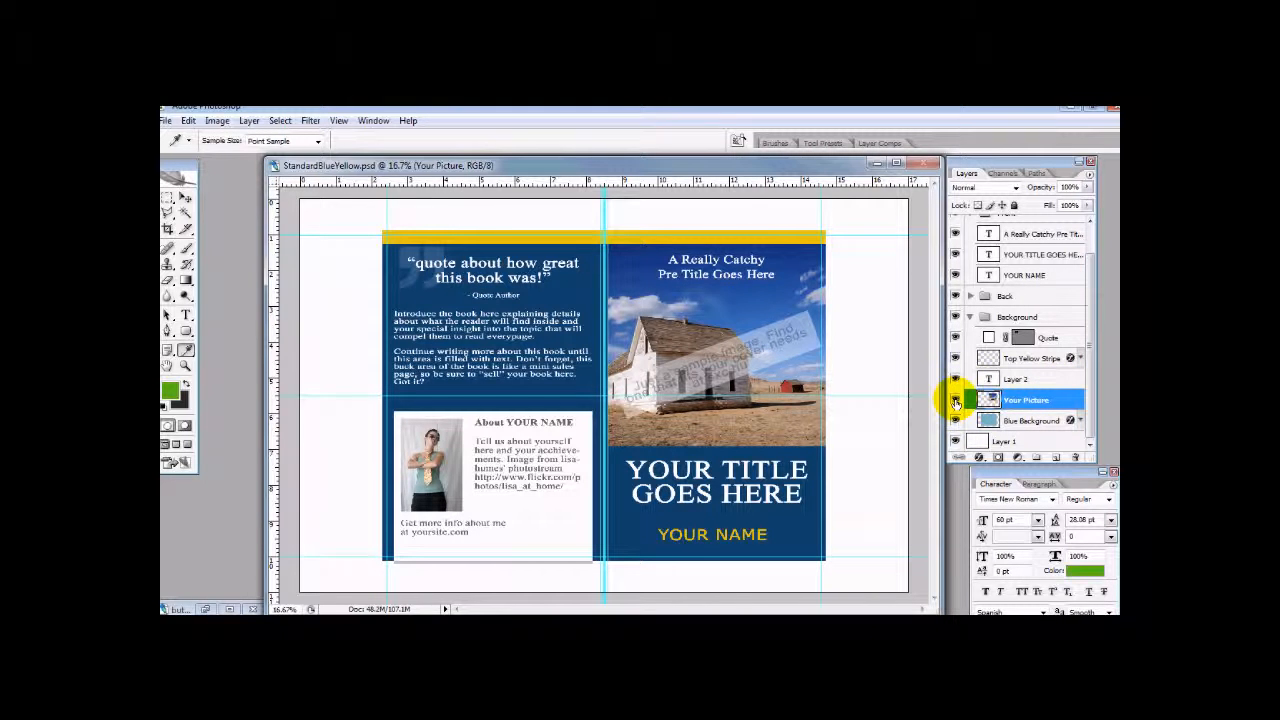
click(955, 401)
click(955, 401)
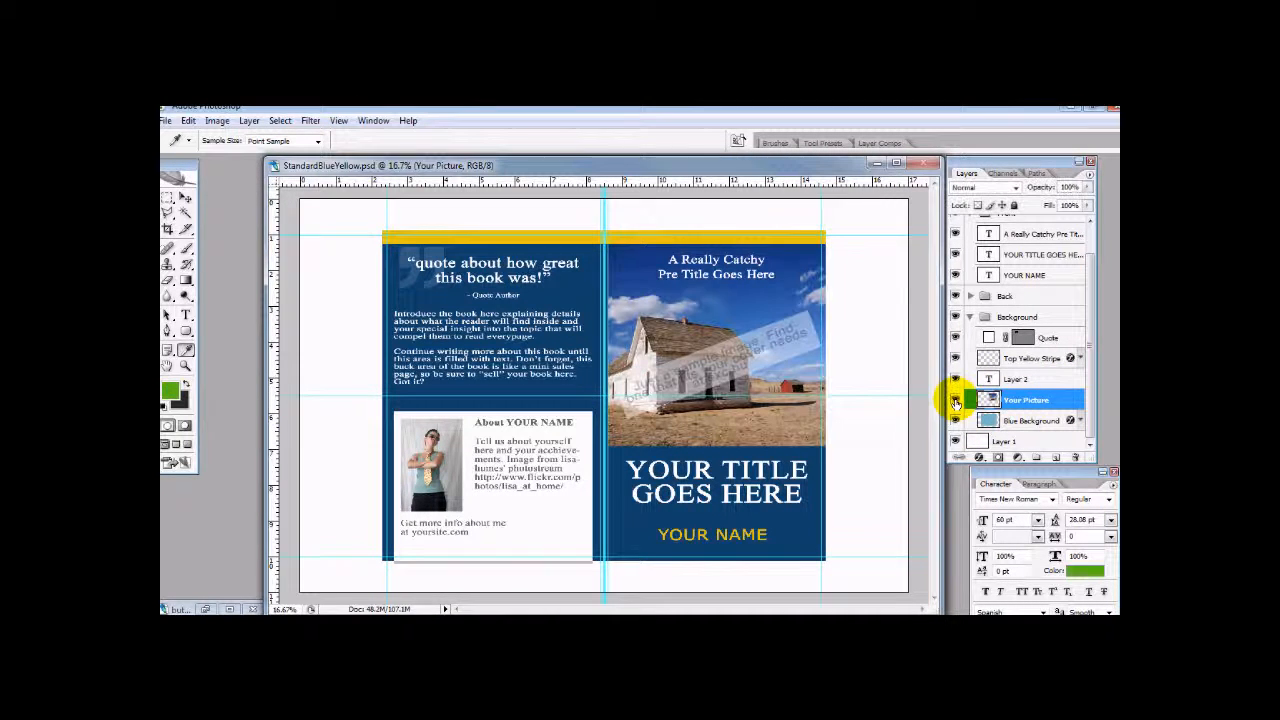
scroll(971, 371, up, 2)
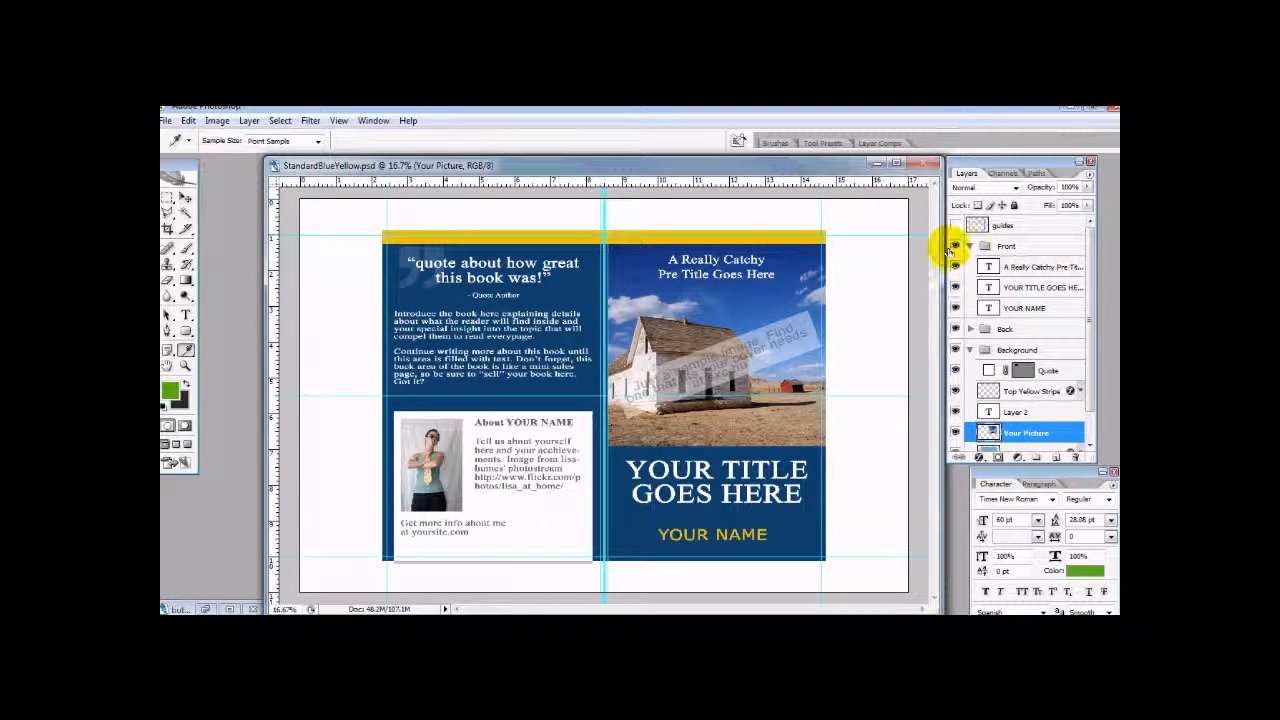
click(955, 247)
click(955, 247)
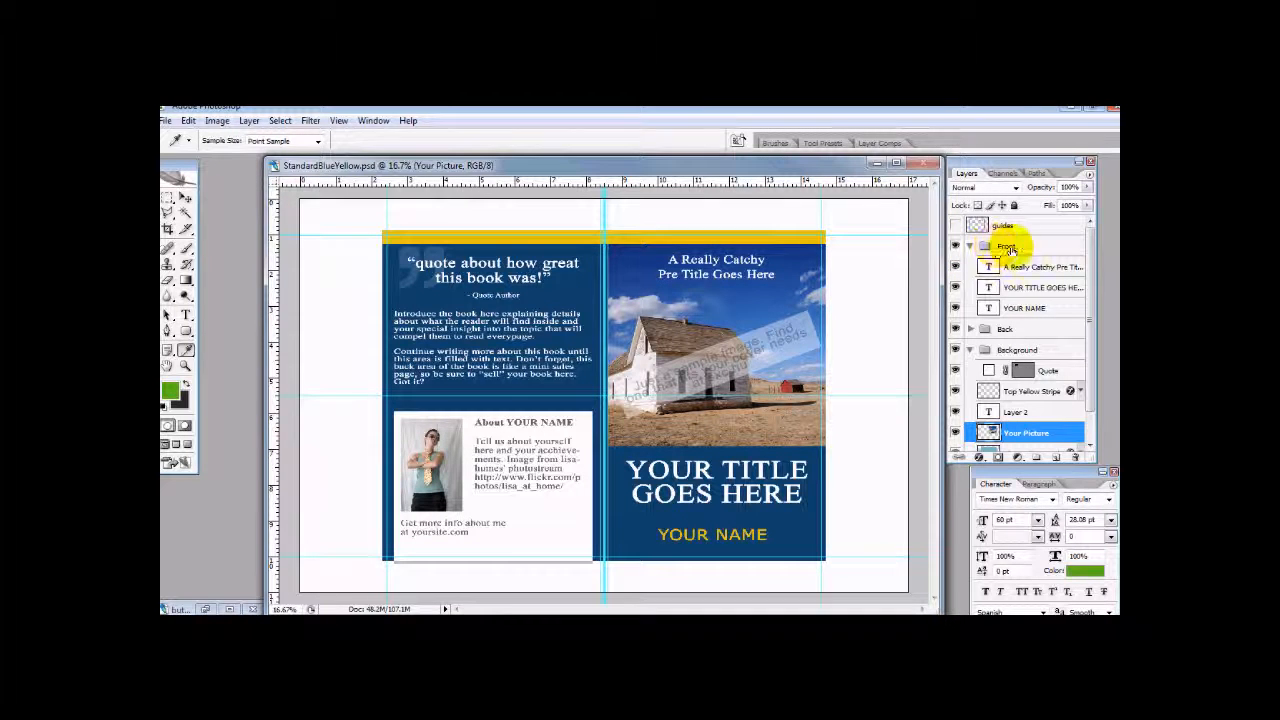
- Replace the YOUR NAME placeholder text on the front cover with the author's full name
click(1017, 268)
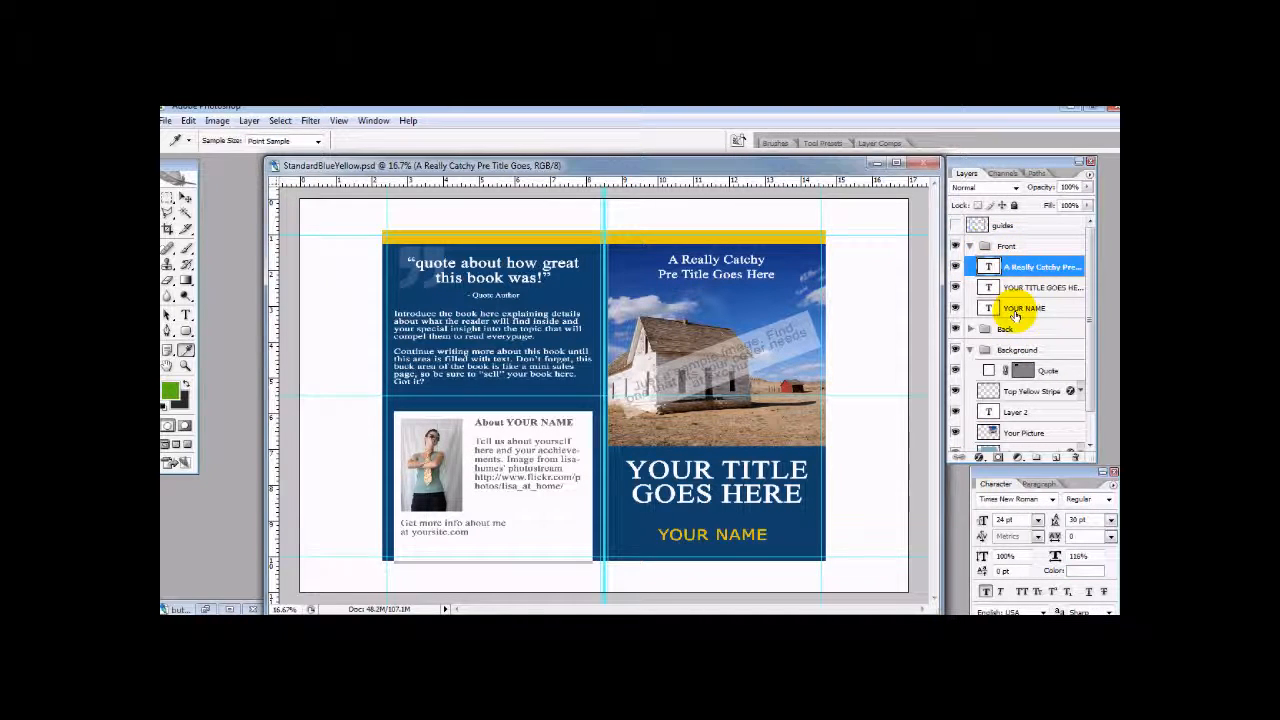
click(1020, 308)
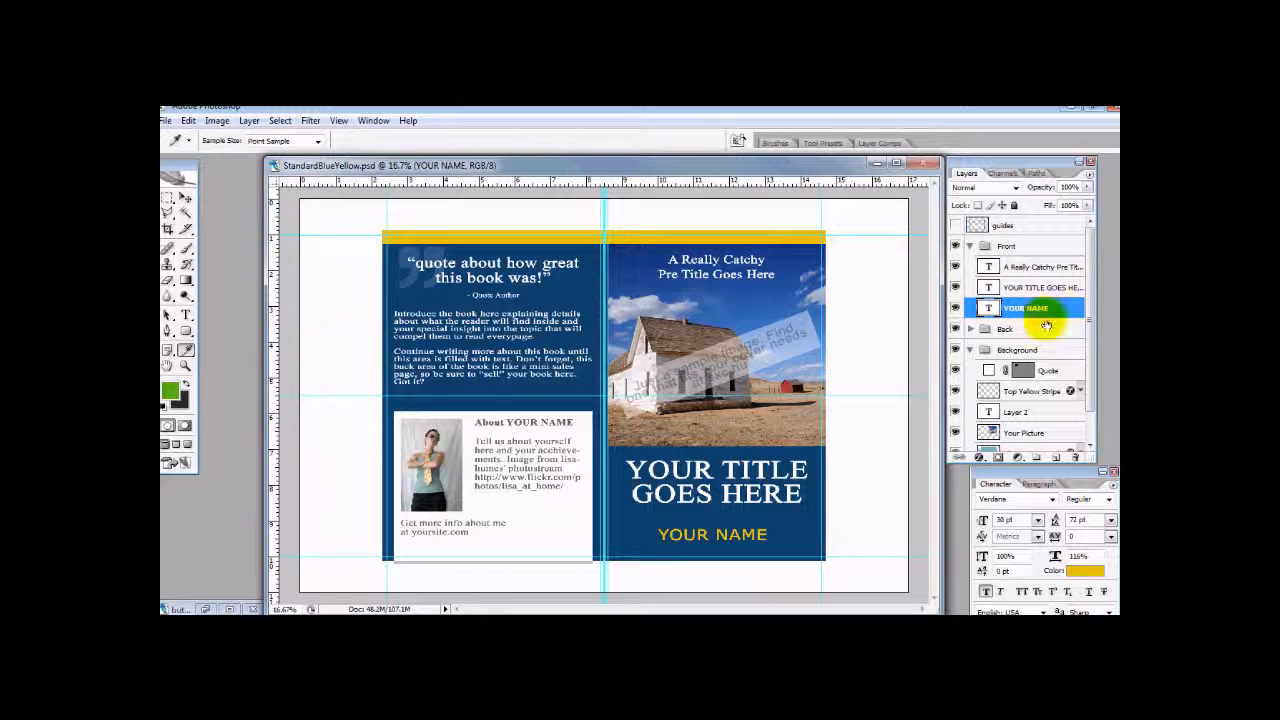
click(186, 316)
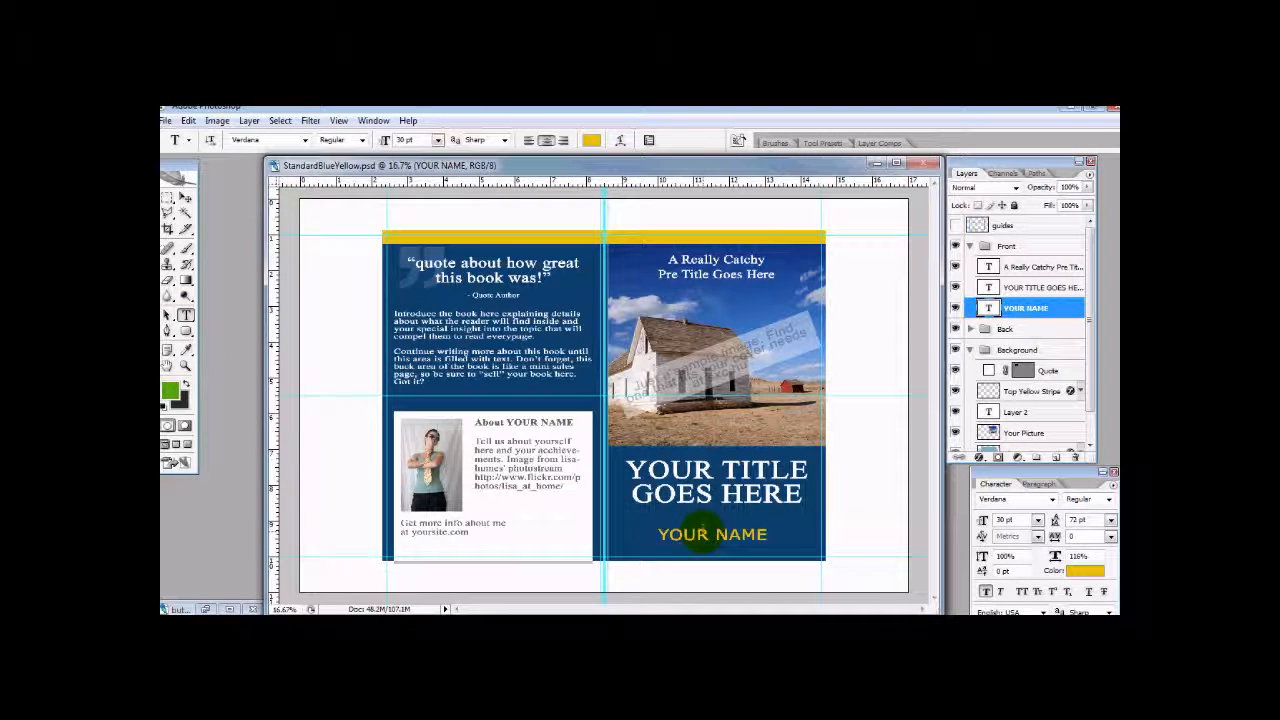
triple_click(705, 533)
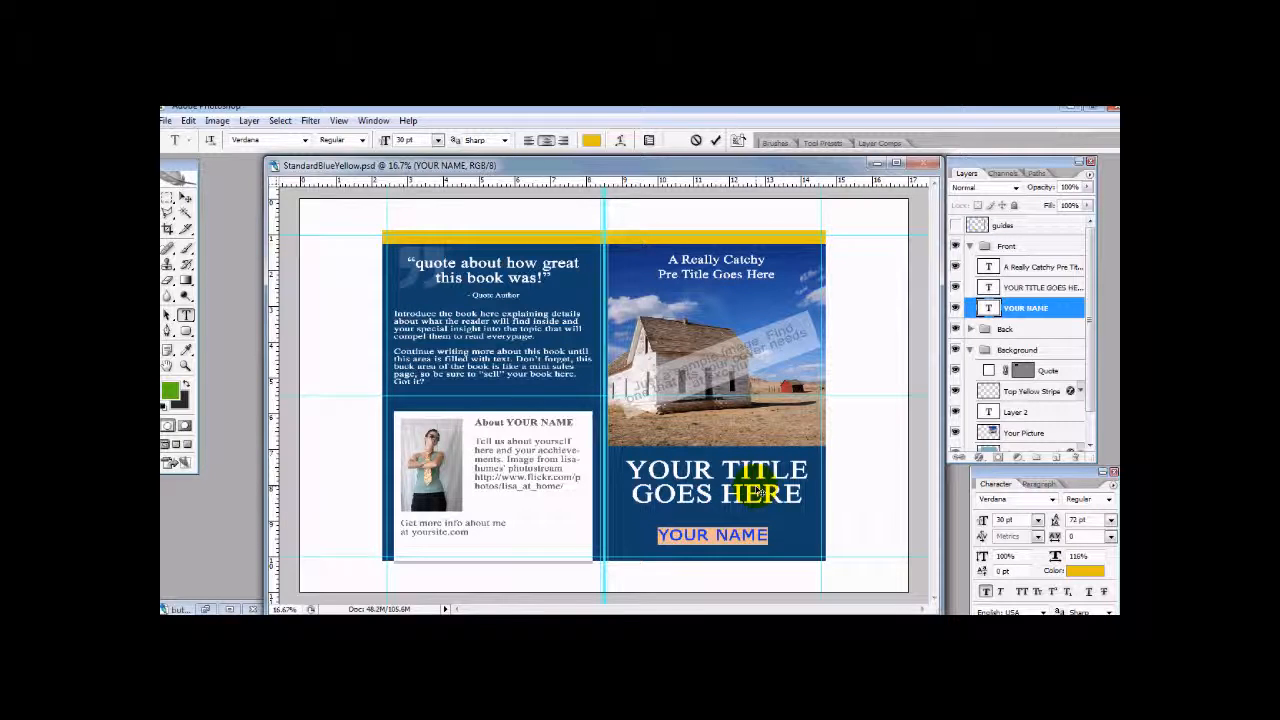
text(B)
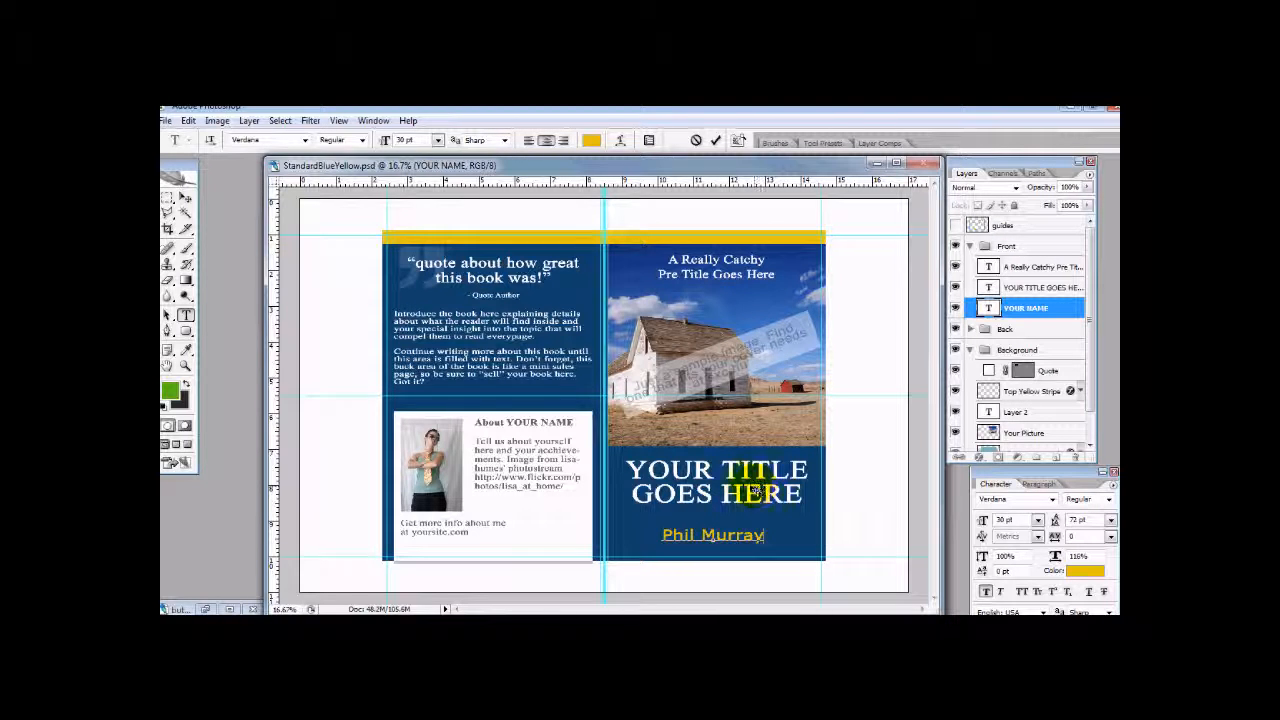
- Replace the YOUR TITLE GOES HERE text on the front cover with "Value Covers" on two lines
click(1035, 288)
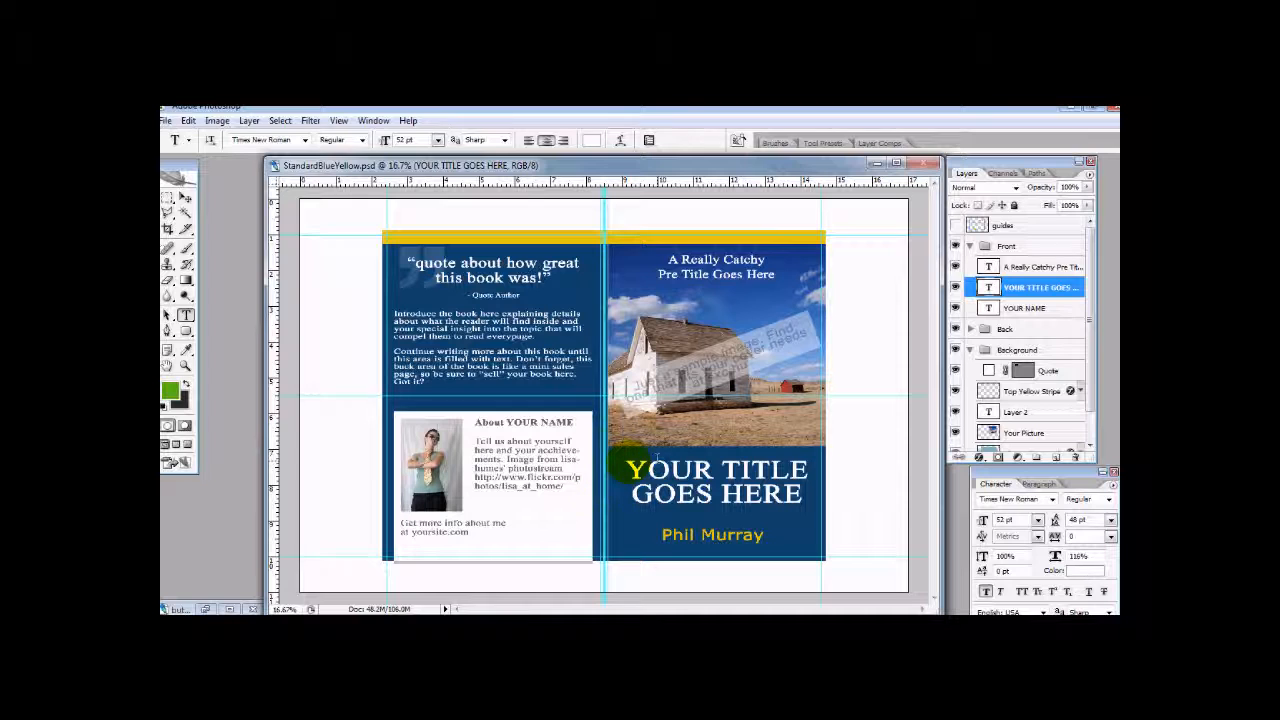
click(636, 468)
drag(636, 468, 798, 496)
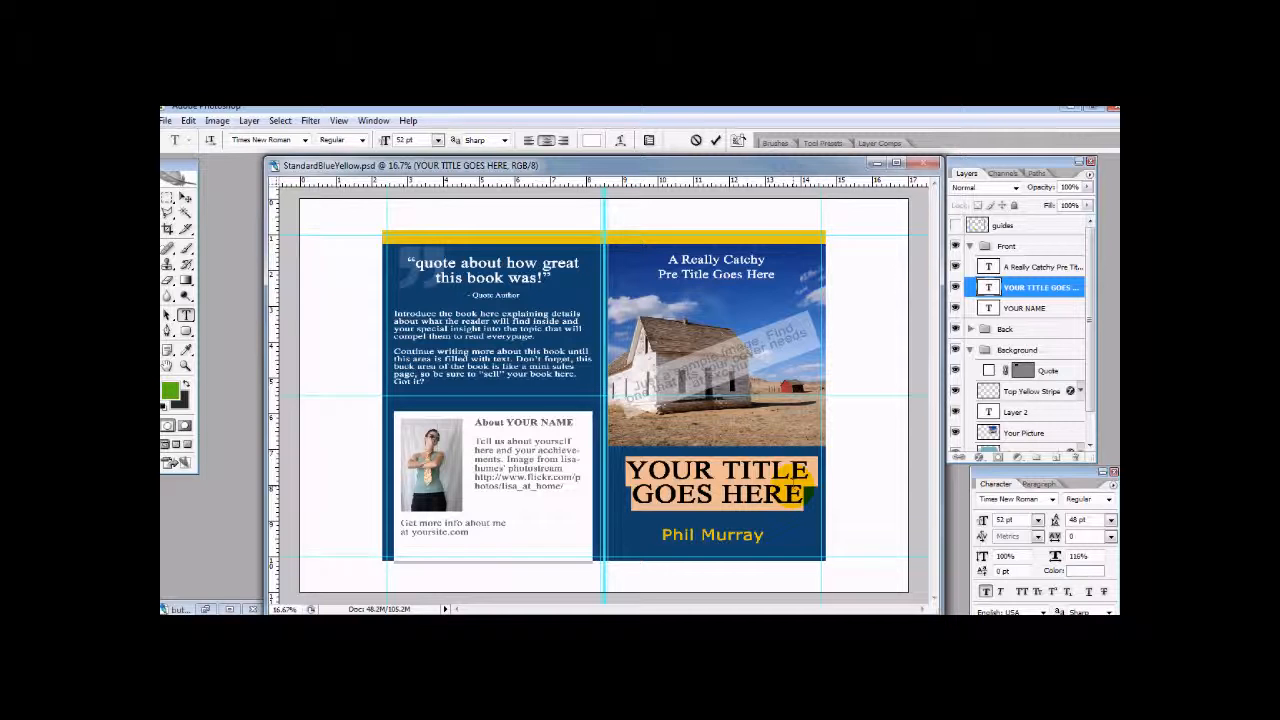
text(Value)
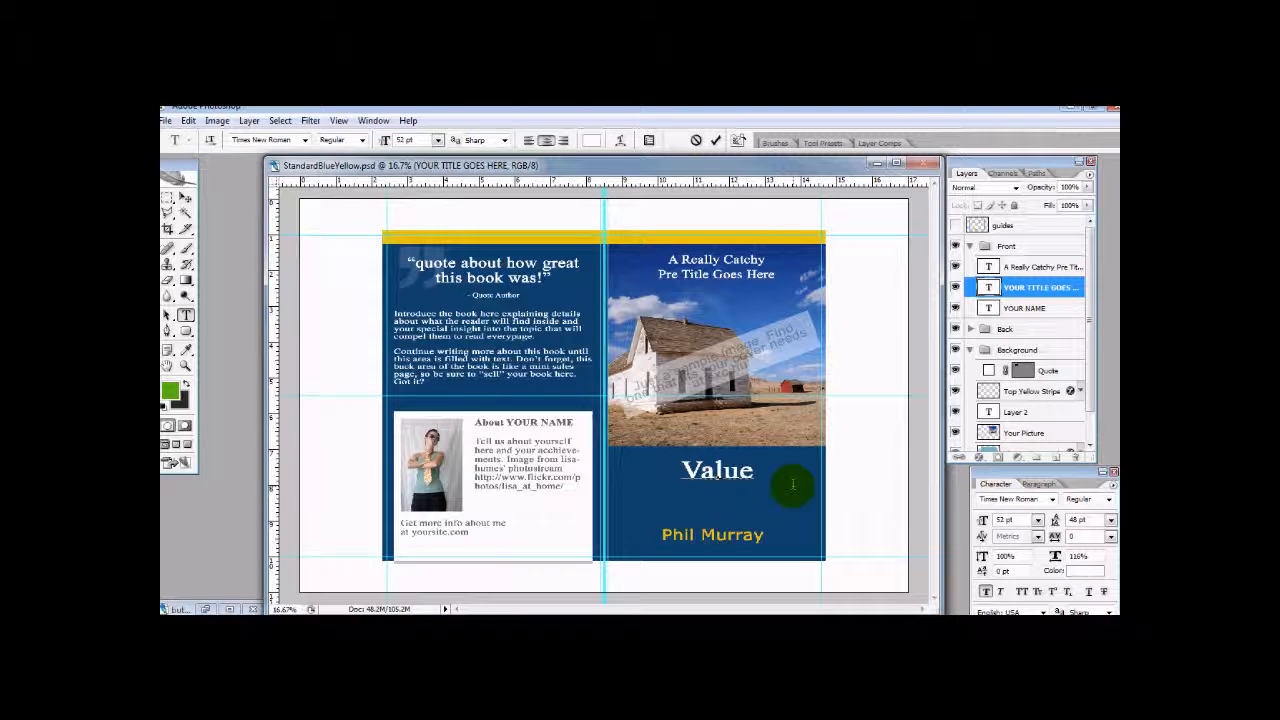
text( Coers)
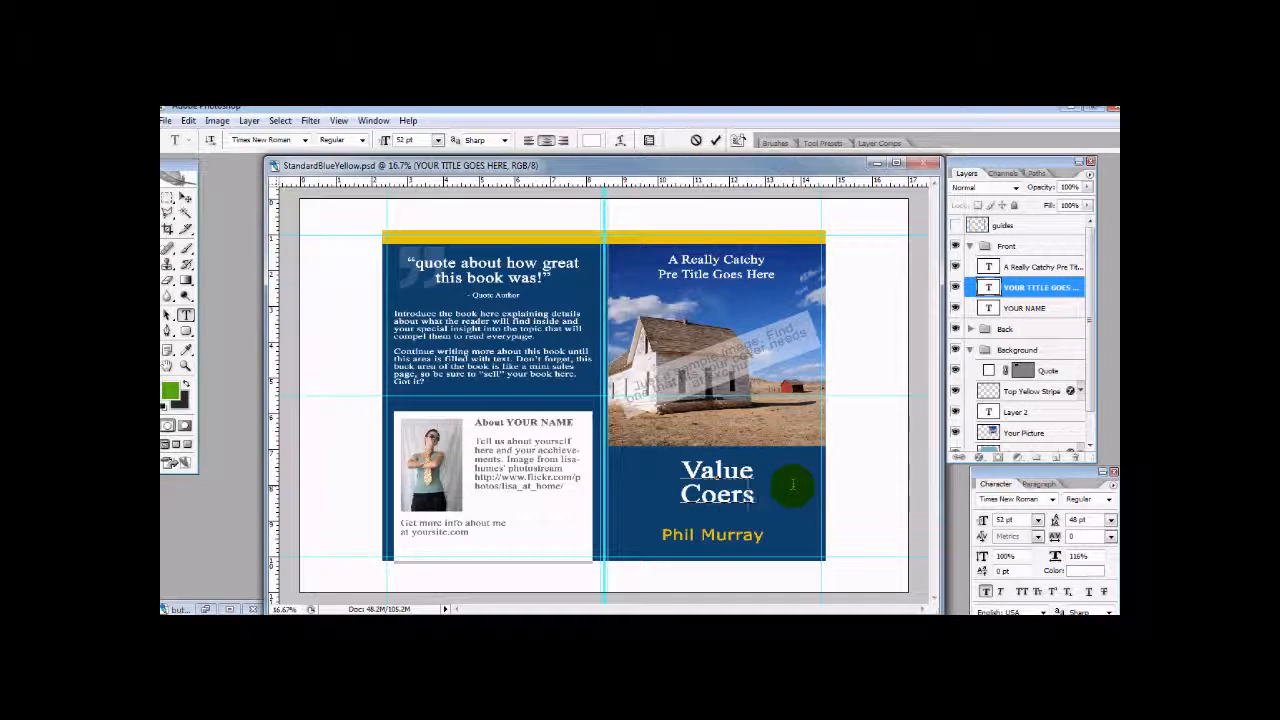
text(vers)
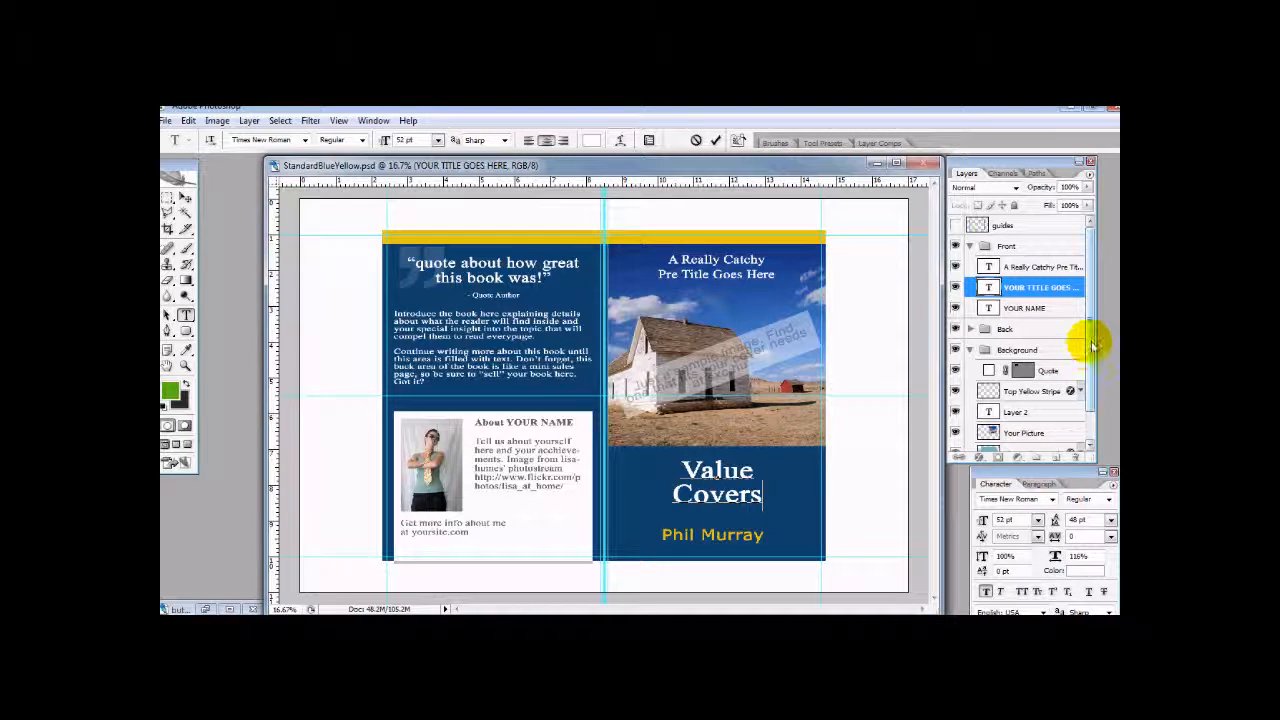
- Switch the Background group off and on to check its contents, and select the Top Yellow Stripe layer
drag(1092, 330, 1093, 398)
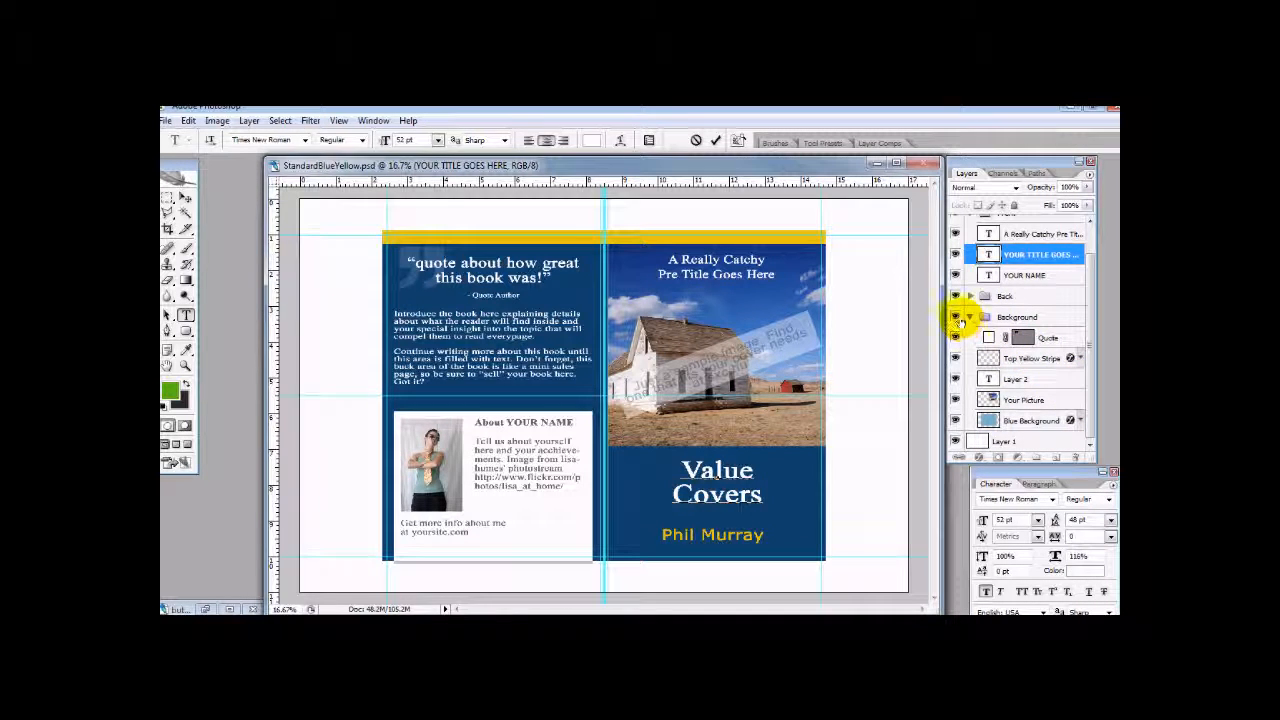
click(960, 316)
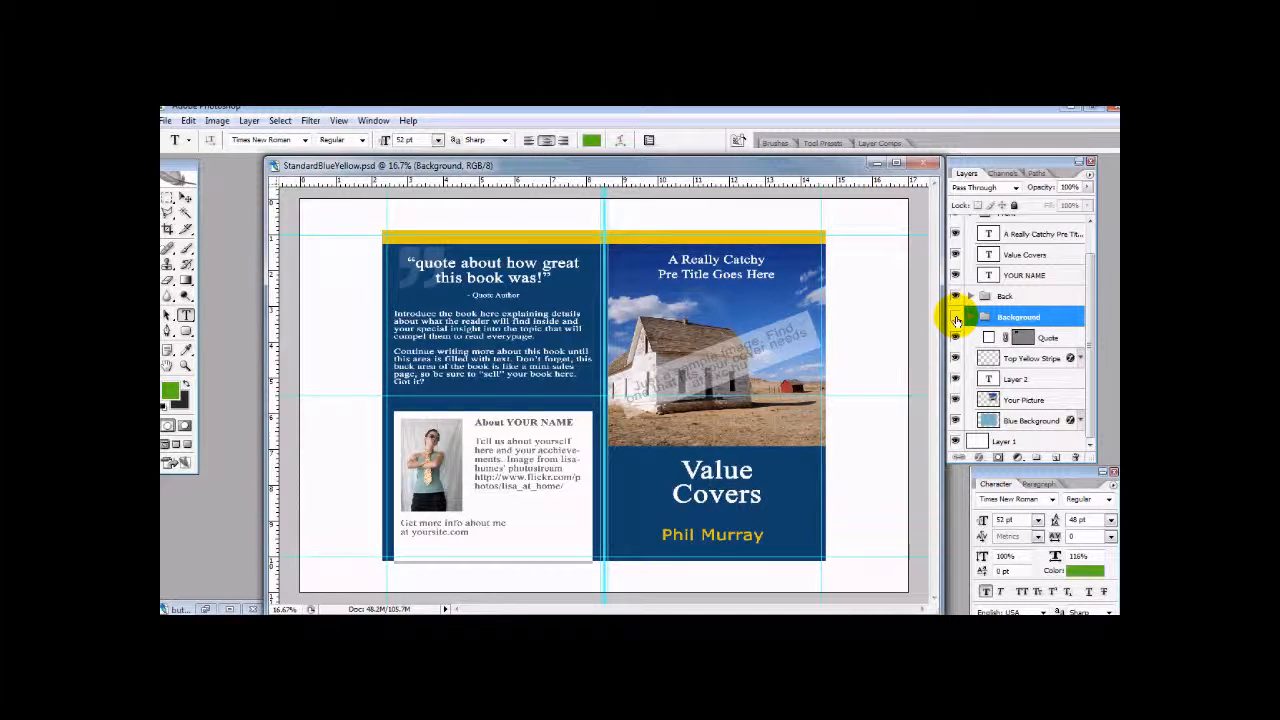
click(956, 318)
click(953, 316)
click(1020, 360)
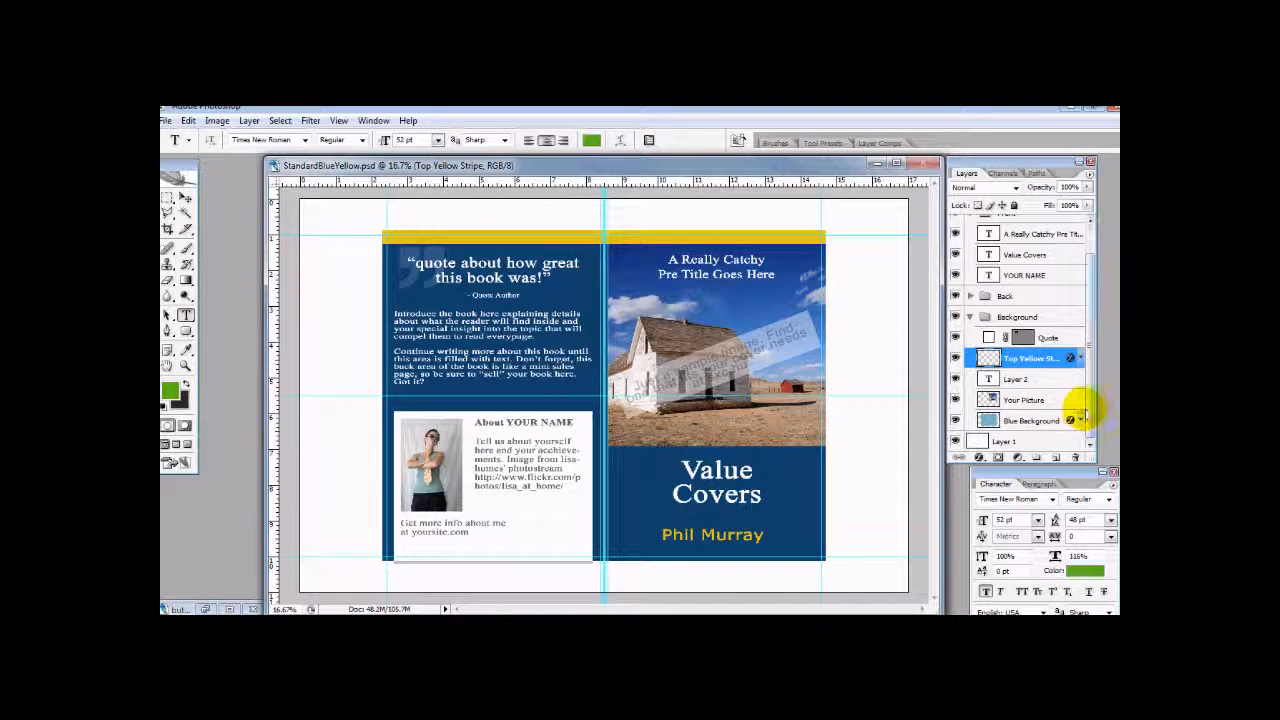
scroll(1098, 368, up, 2)
scroll(1094, 391, down, 2)
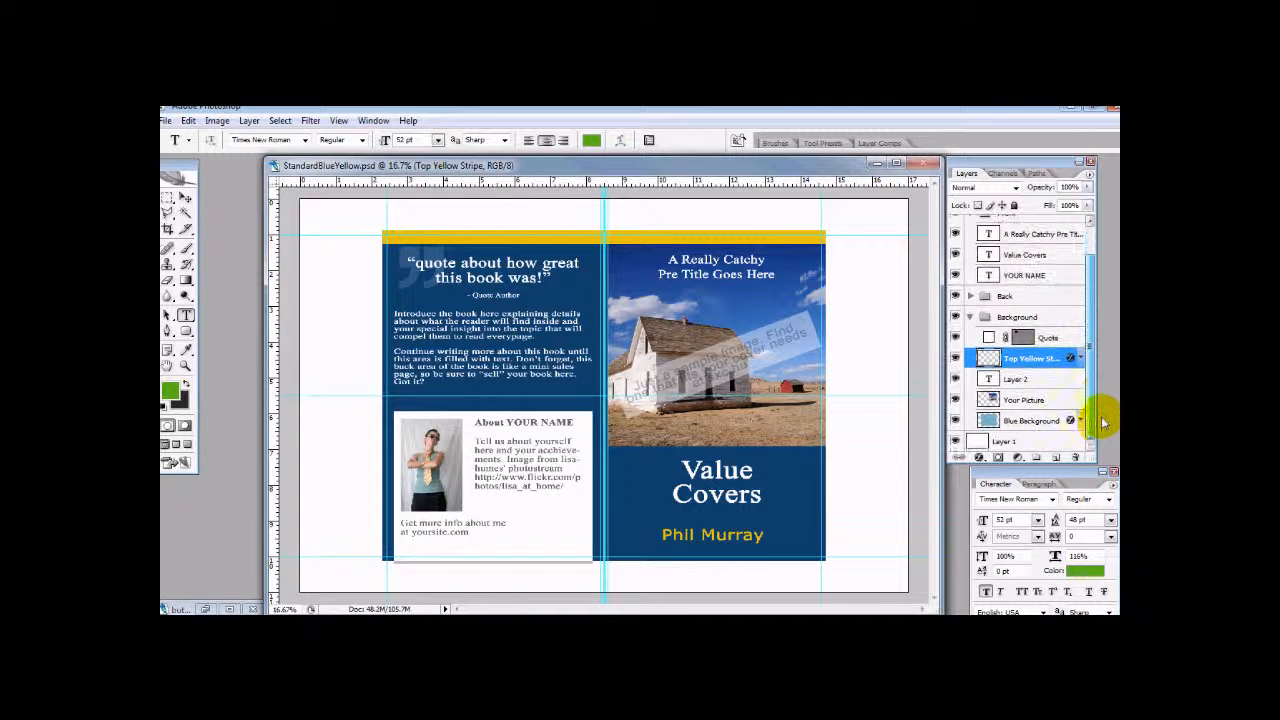
- Expand the Back group and replace the placeholder quote text on the back cover with "this was awesome!", keeping the Quote Author line
click(997, 297)
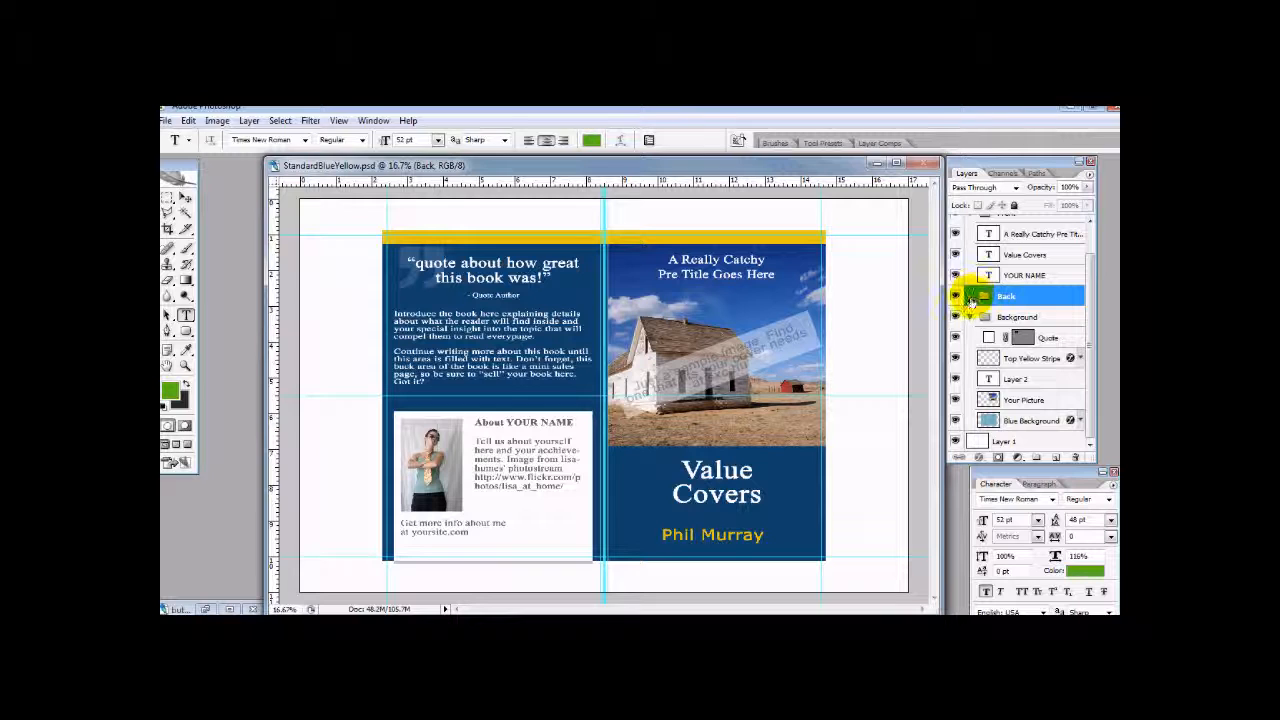
click(971, 297)
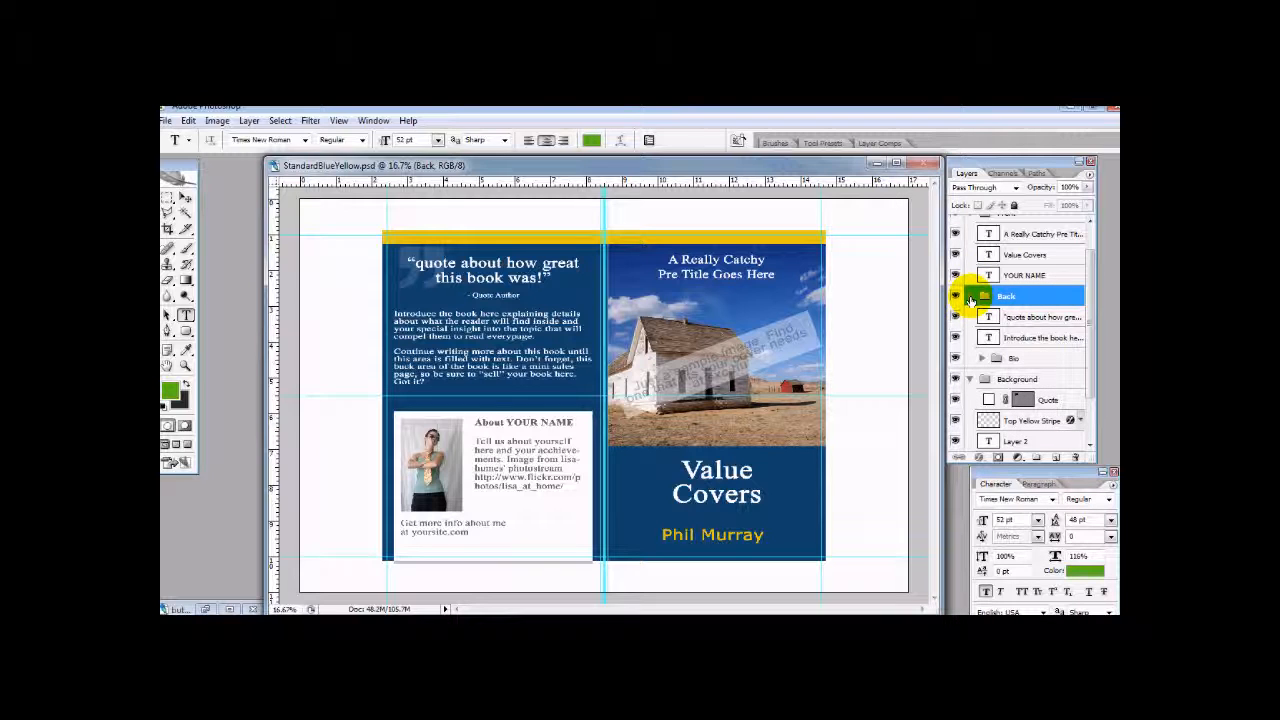
double_click(1045, 318)
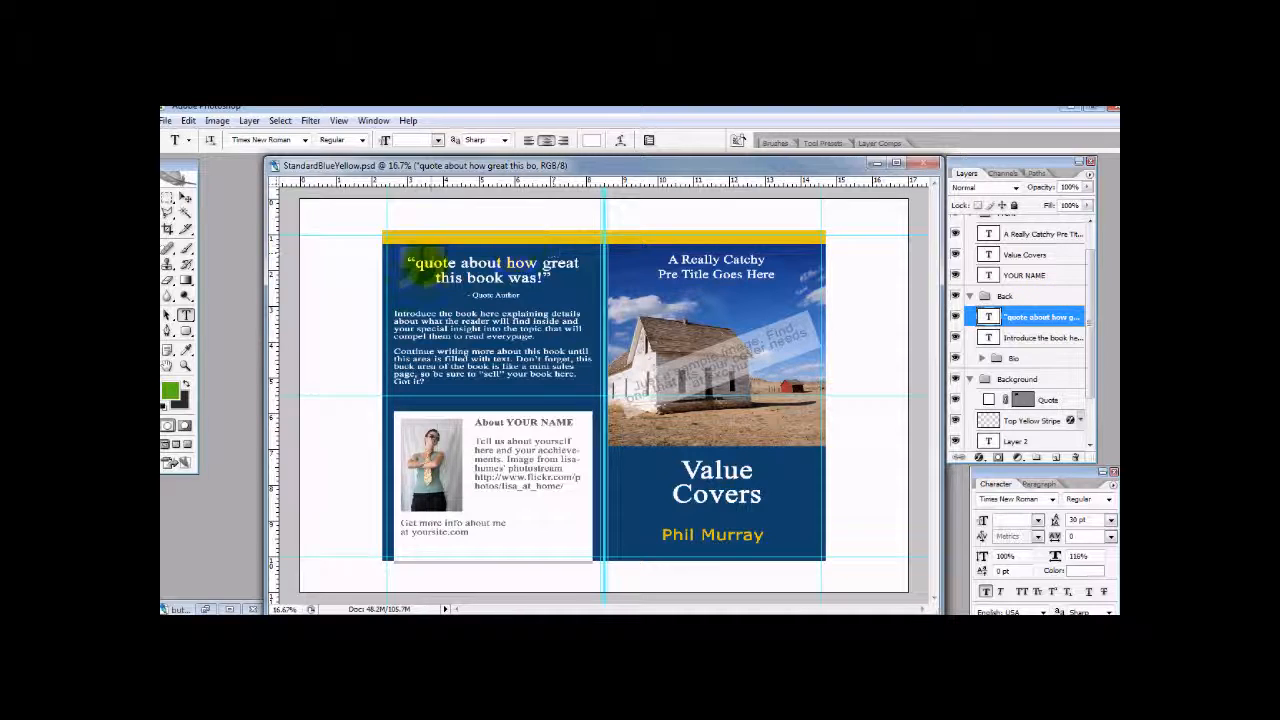
drag(410, 256, 546, 278)
text(this w)
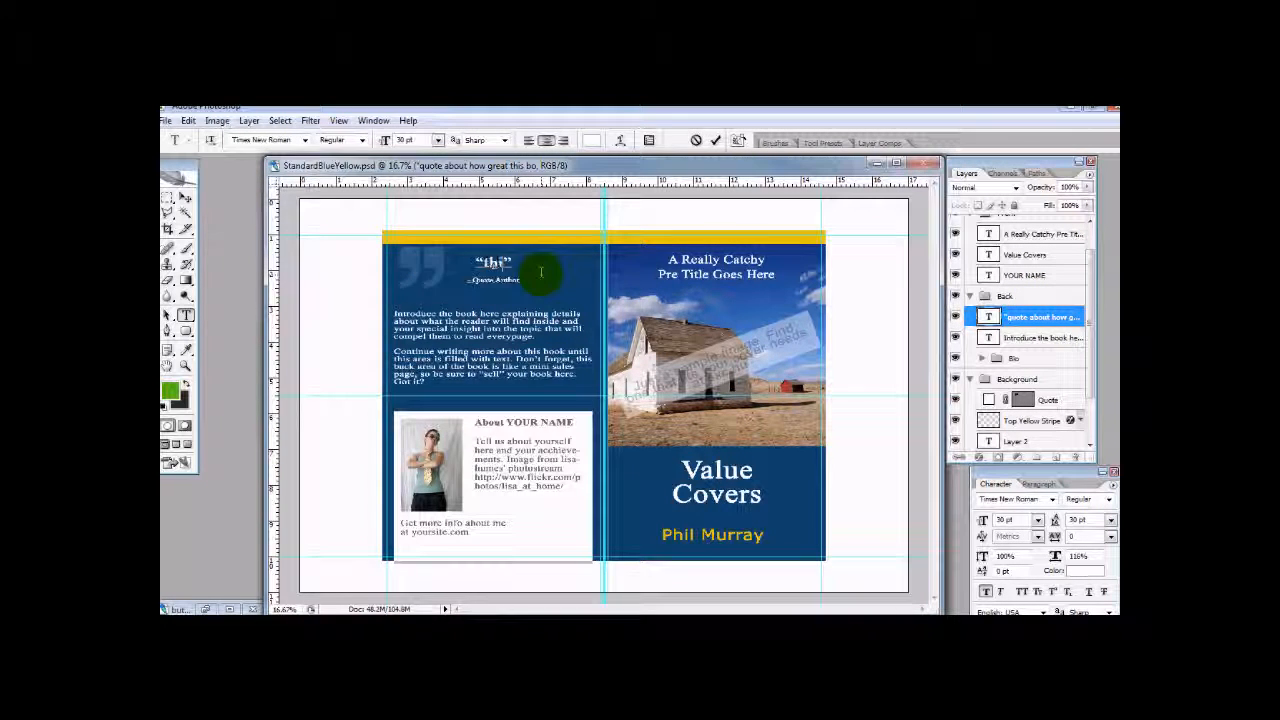
text(as awesome!)
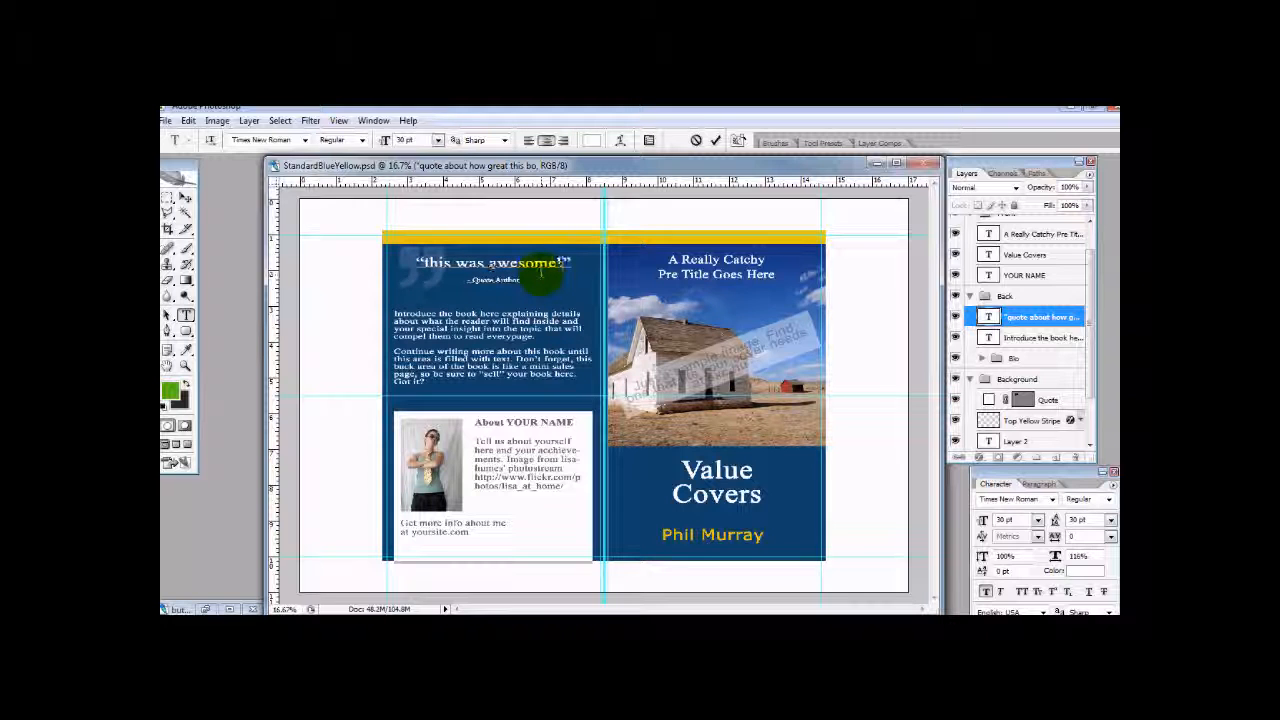
click(1040, 338)
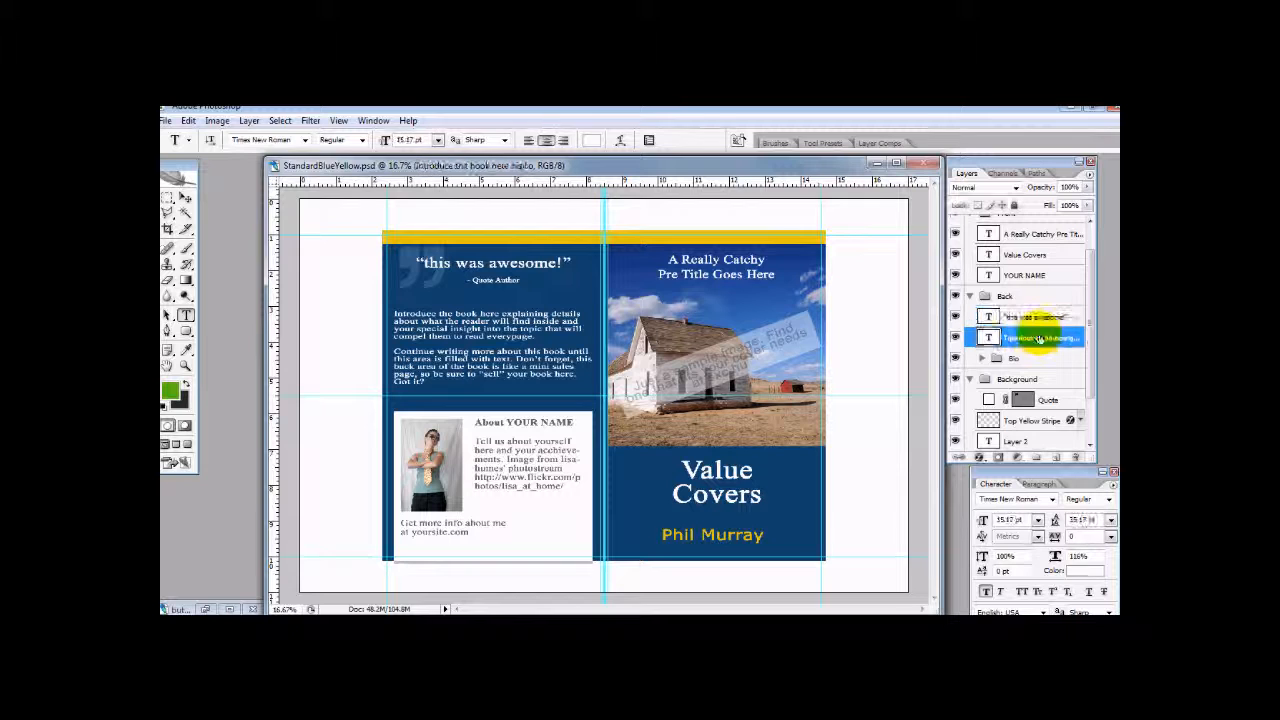
- Expand the Bio group and replace YOUR NAME in the back cover's About heading with the author's full name
drag(1092, 337, 1095, 384)
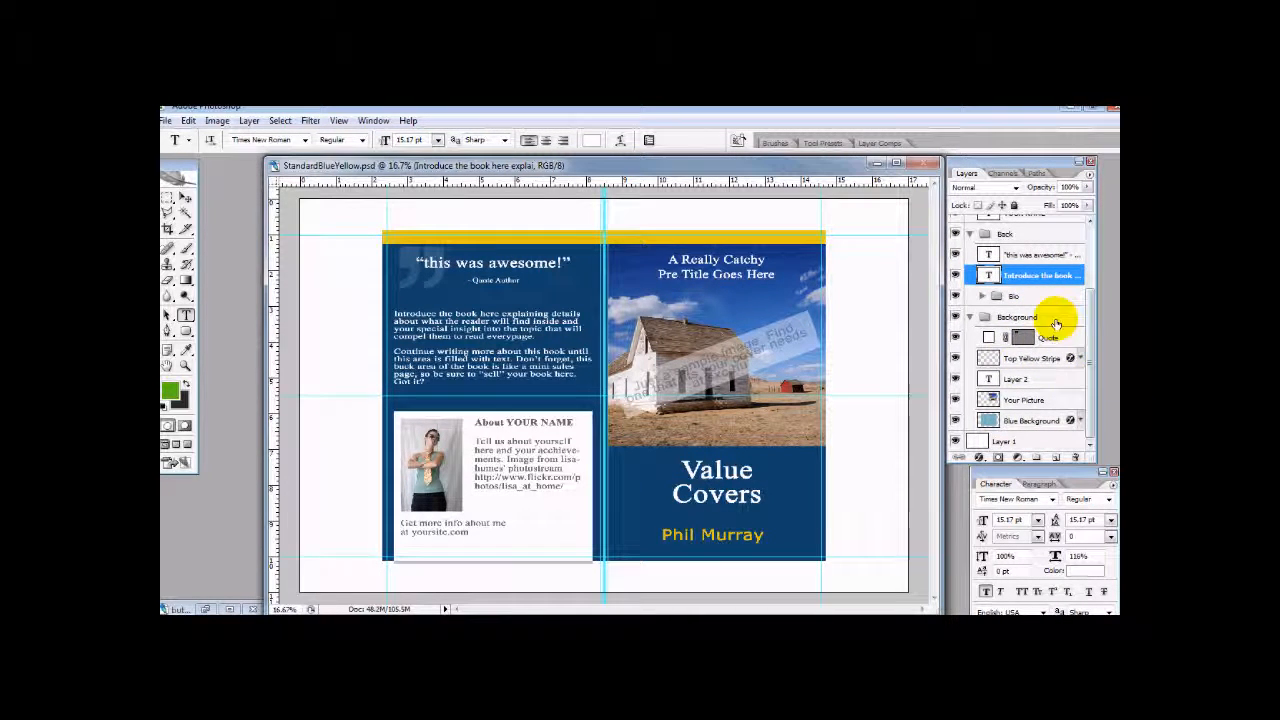
click(990, 298)
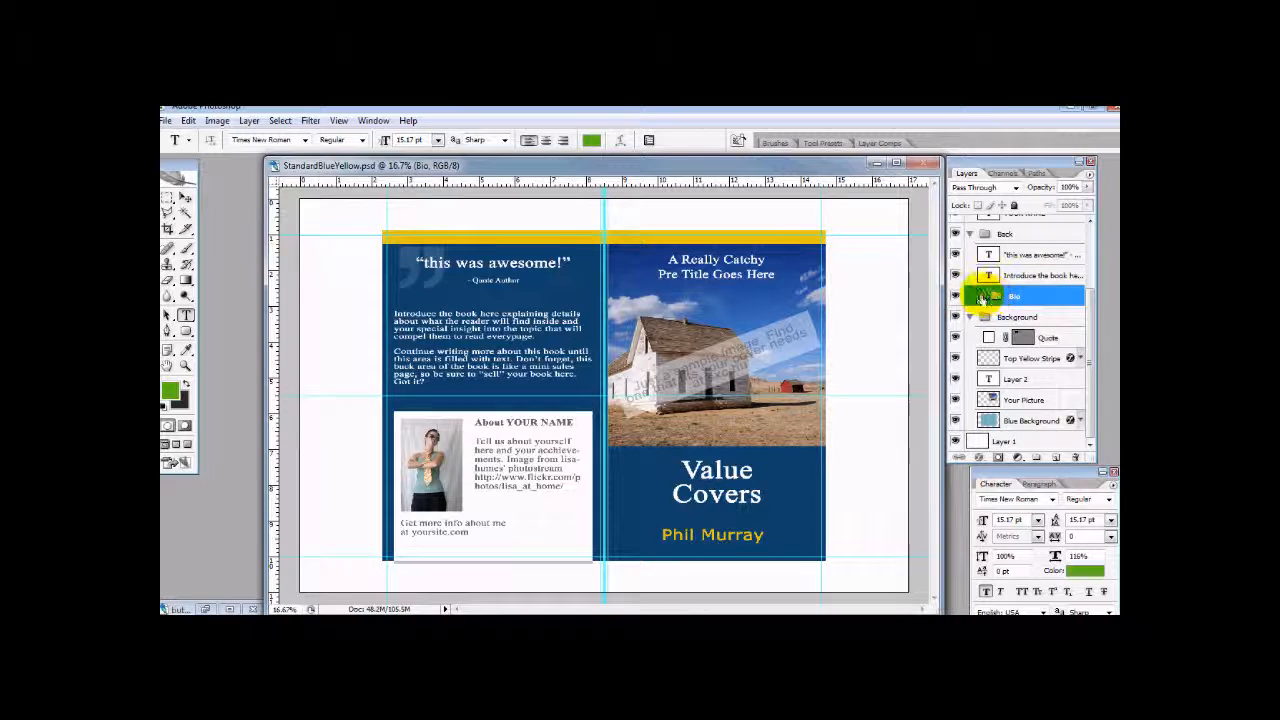
click(971, 296)
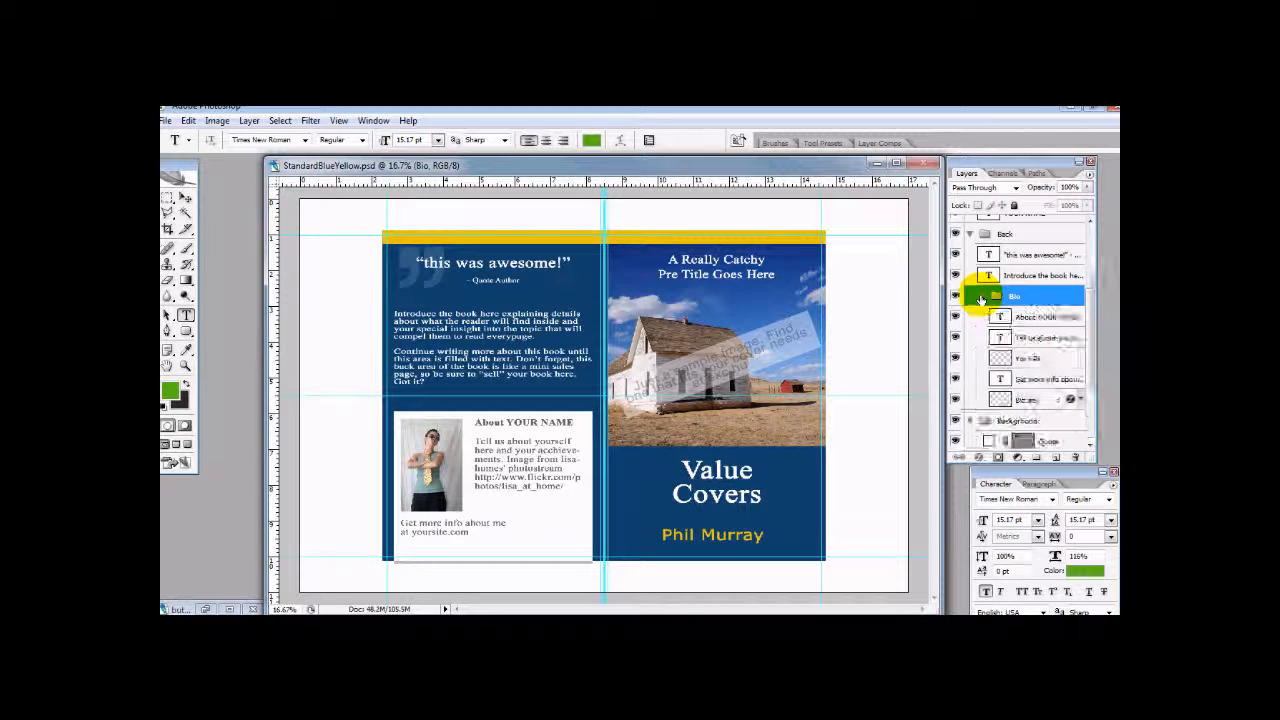
click(1042, 316)
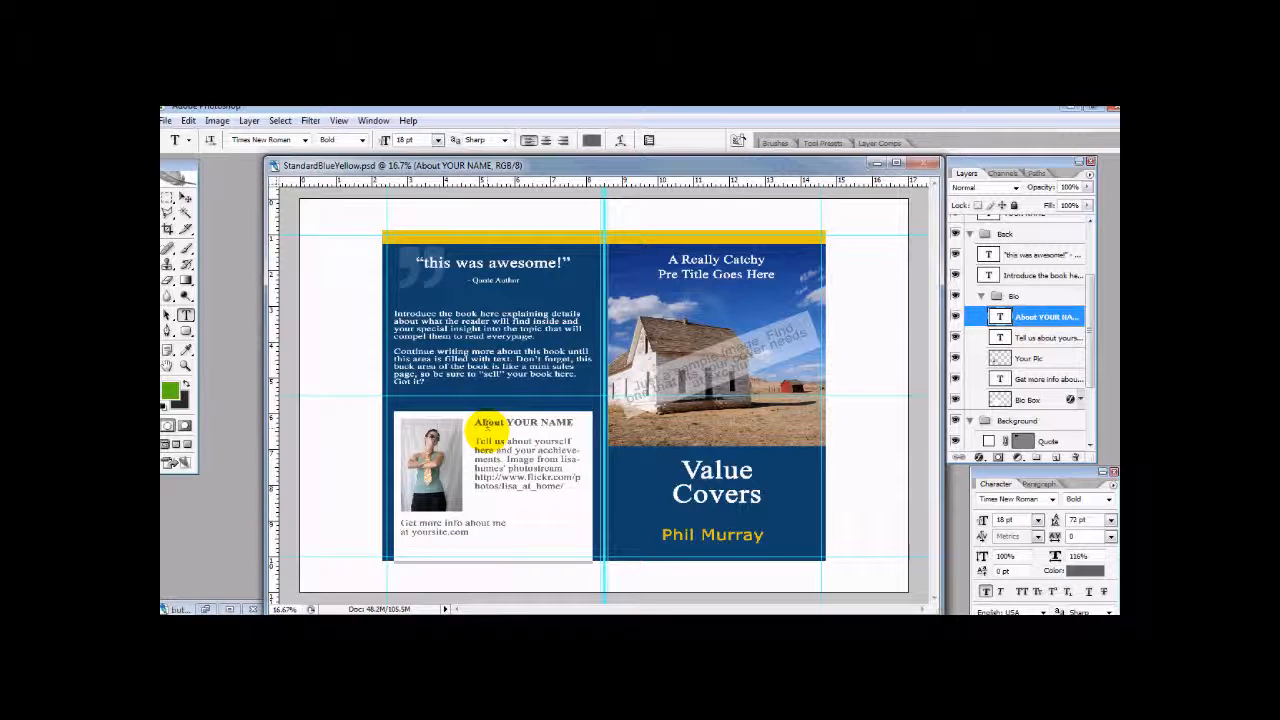
drag(507, 418, 590, 430)
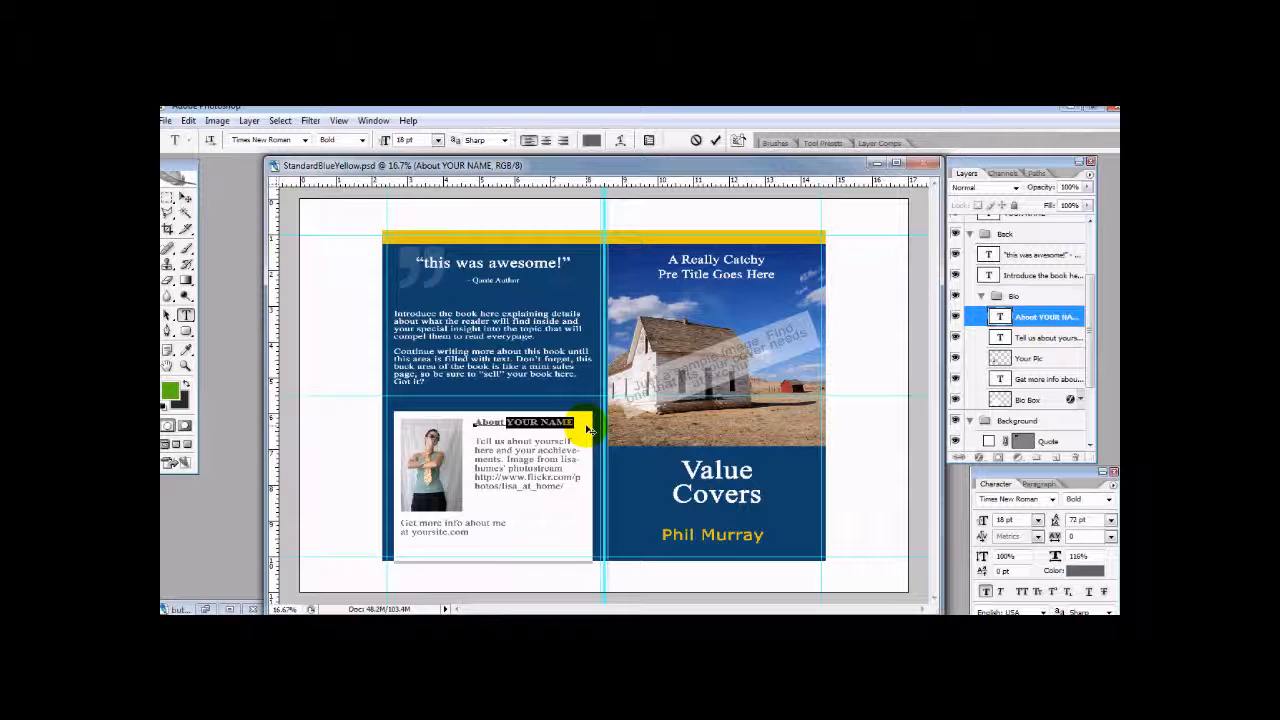
text(Phil M)
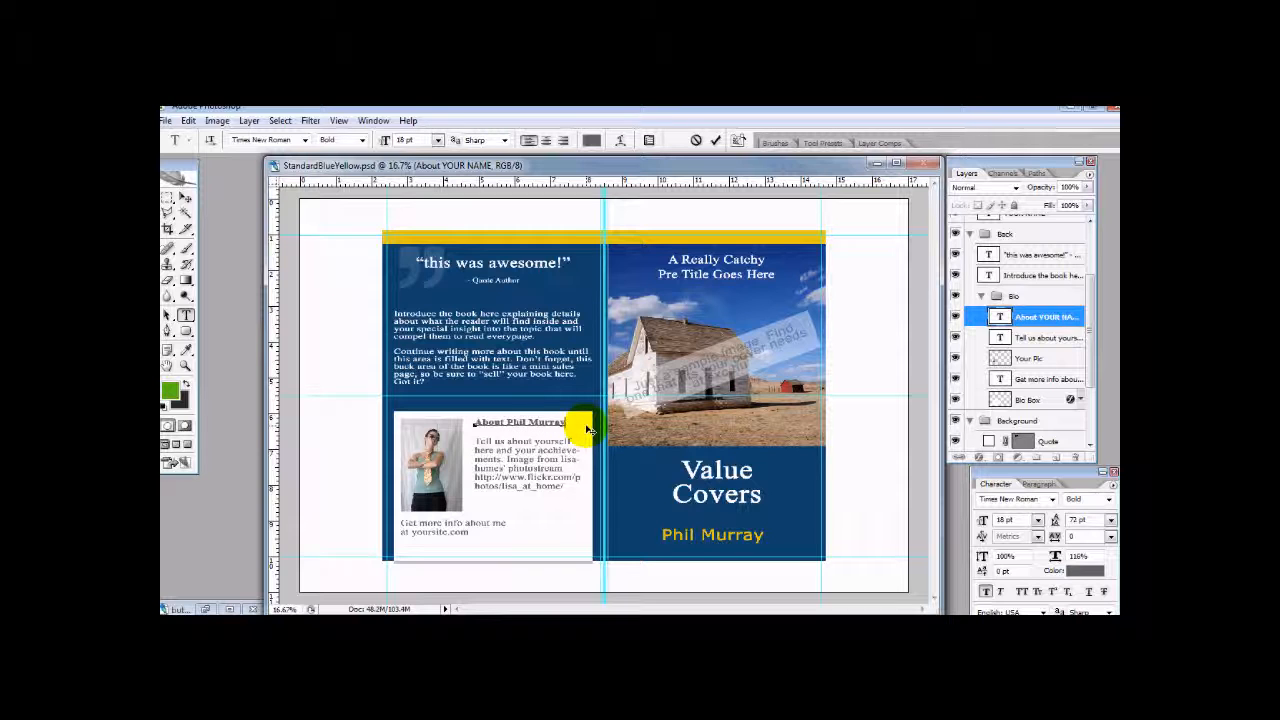
click(1038, 338)
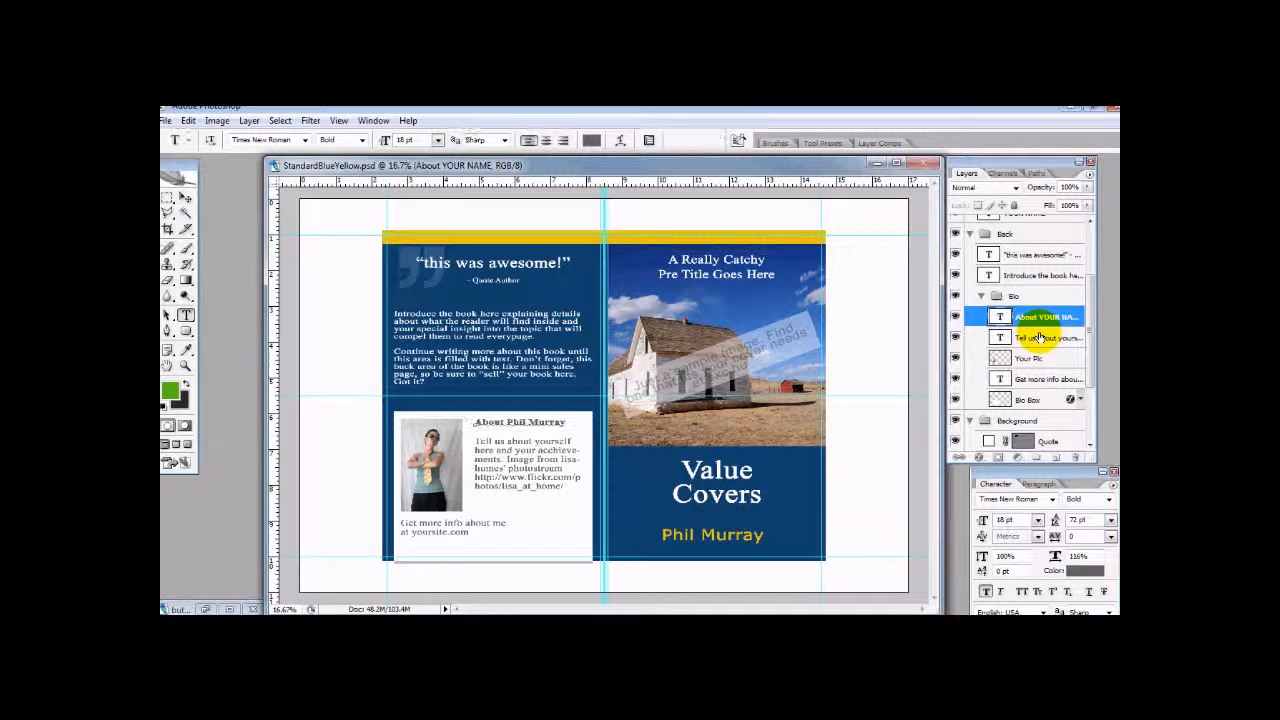
- Highlight the bio paragraph text and switch the Your Pic layer off and on to check the author photo
drag(476, 440, 560, 482)
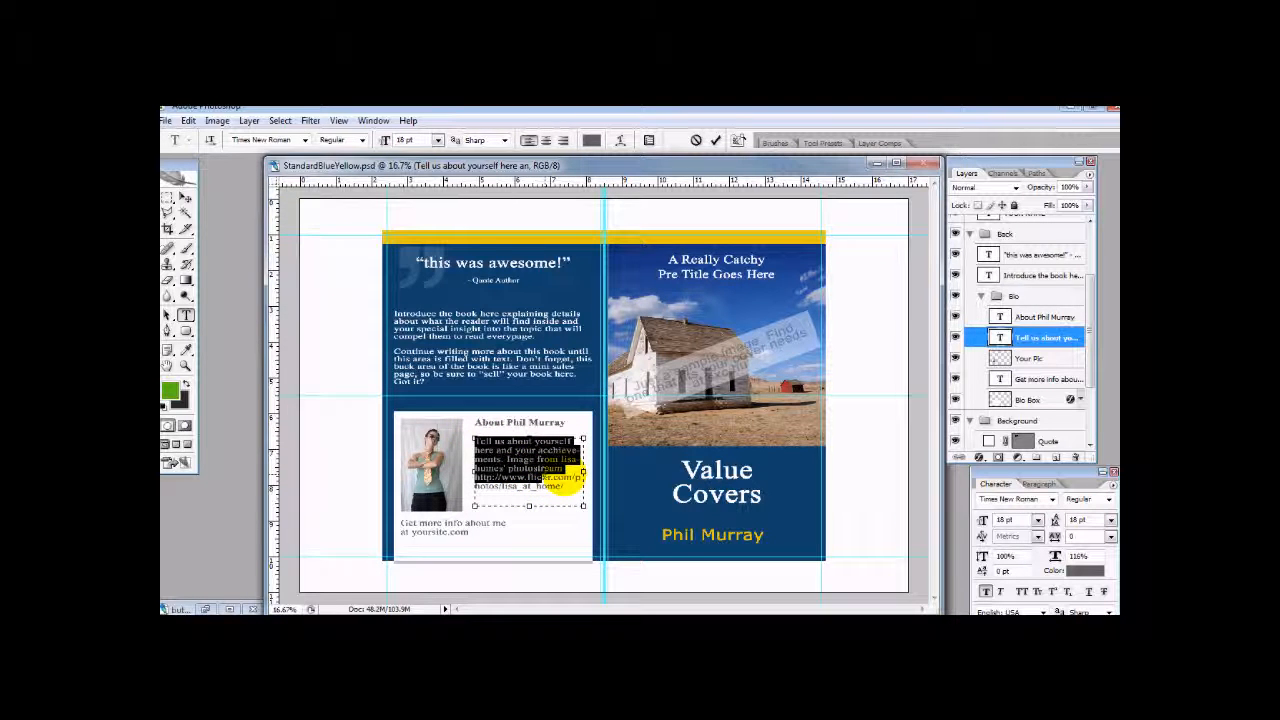
click(950, 356)
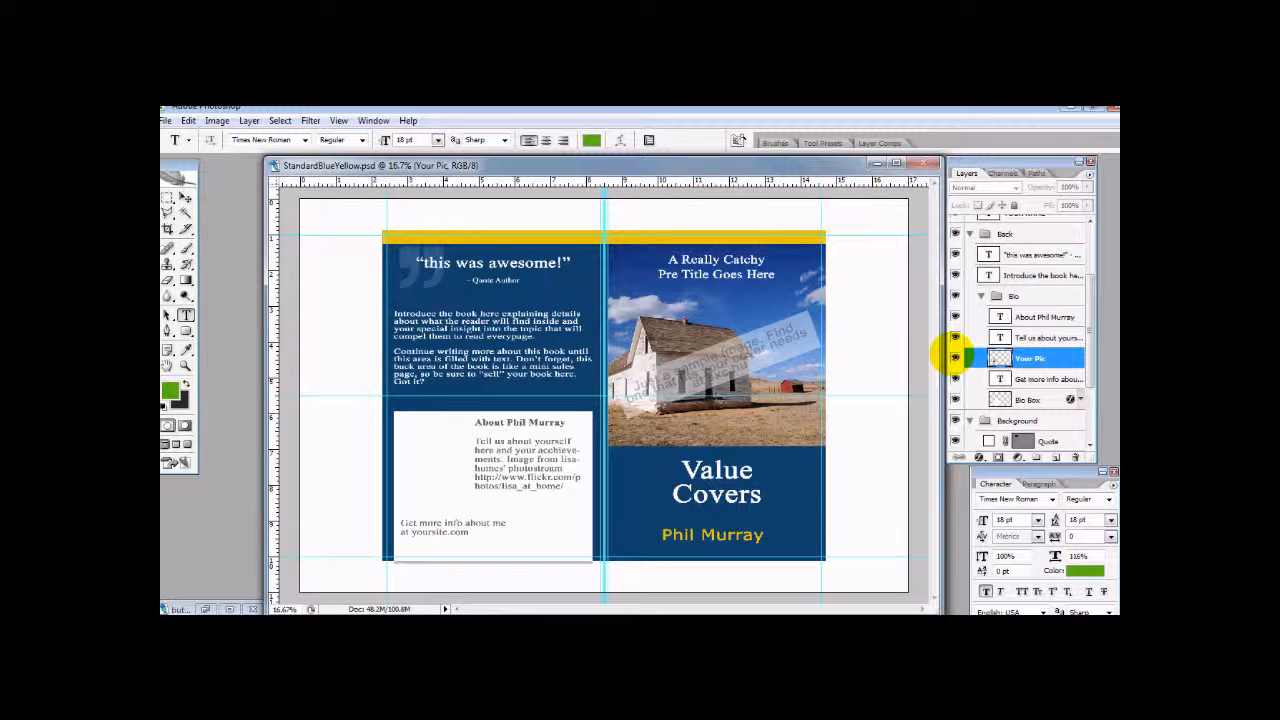
click(952, 357)
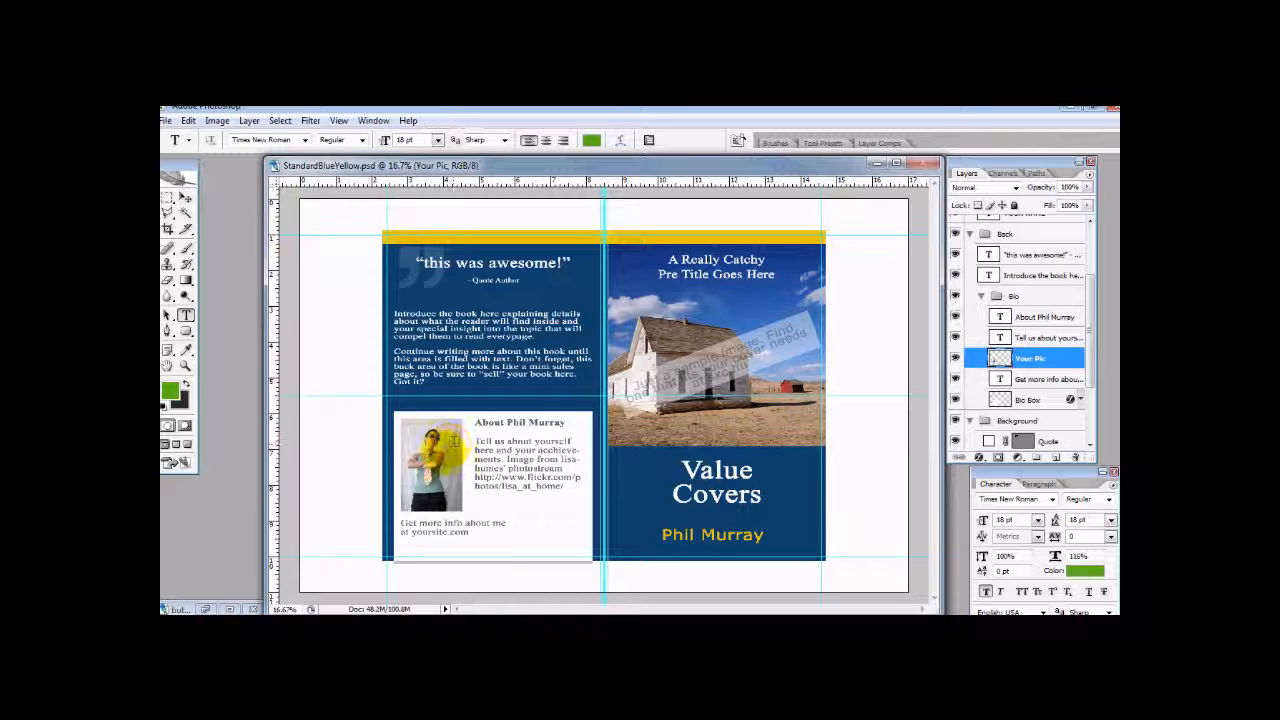
click(952, 357)
click(952, 357)
scroll(1030, 358, up, 2)
scroll(1030, 360, down, 5)
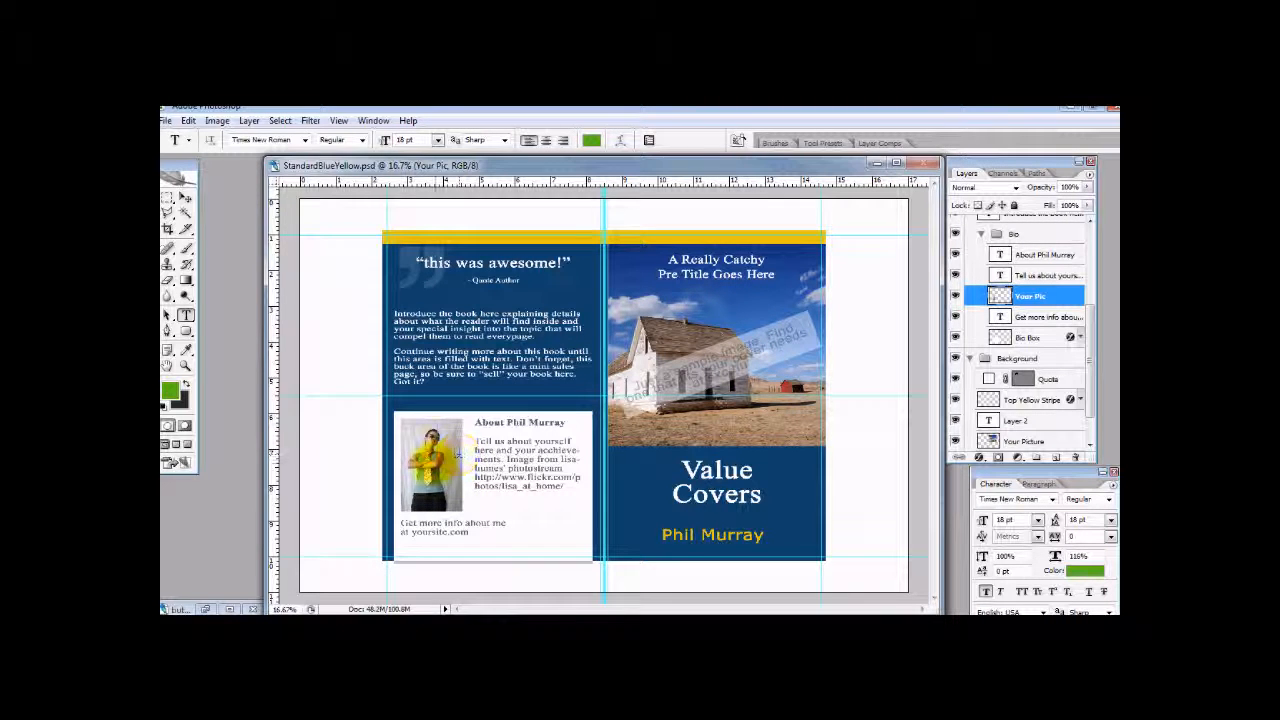
- Select the Your Picture layer in the Background group and switch it off and on to check the front cover photo
scroll(1094, 409, down, 2)
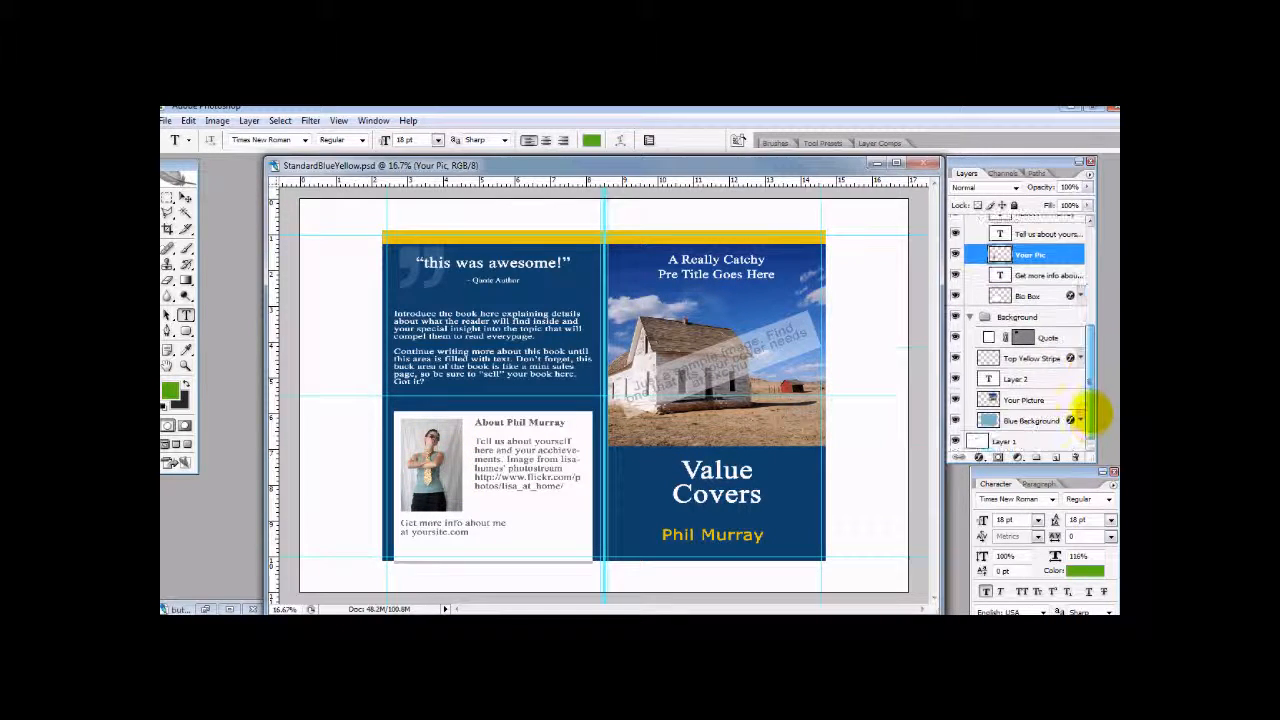
click(1030, 400)
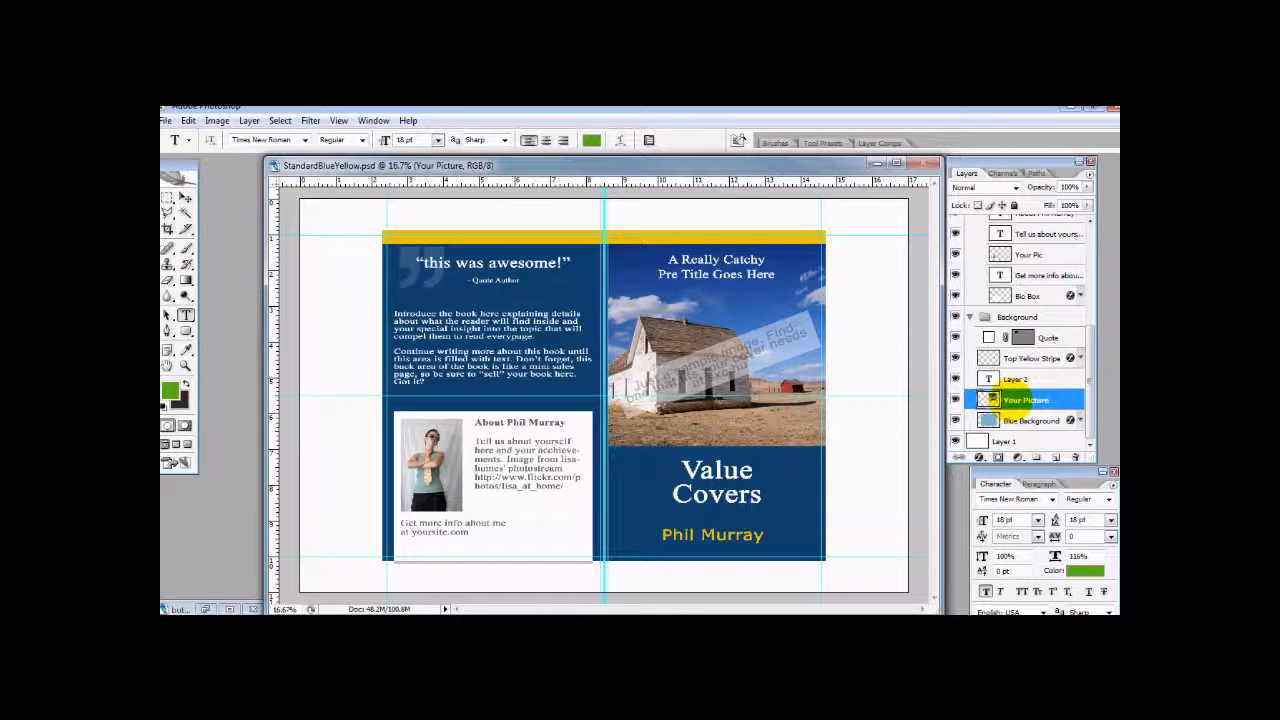
click(955, 399)
click(955, 399)
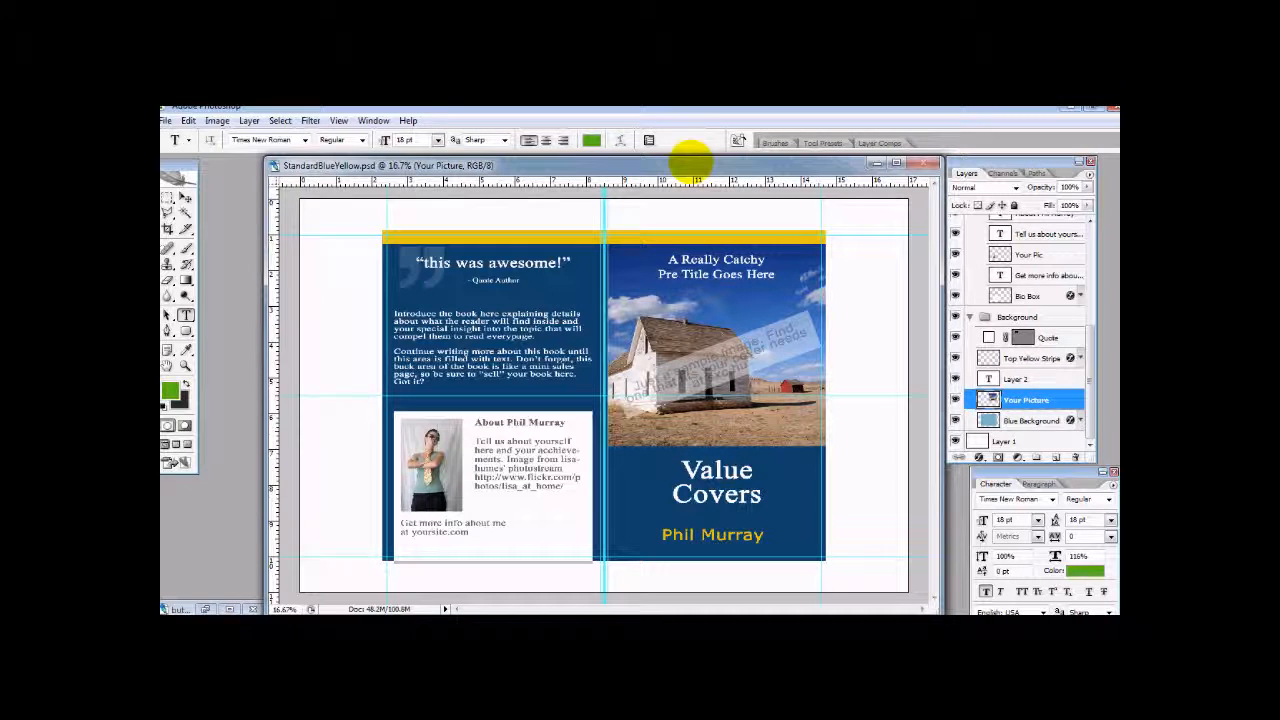
- Open the downloaded poppy photo 1302158_79428064.jpg from the Desktop
click(166, 120)
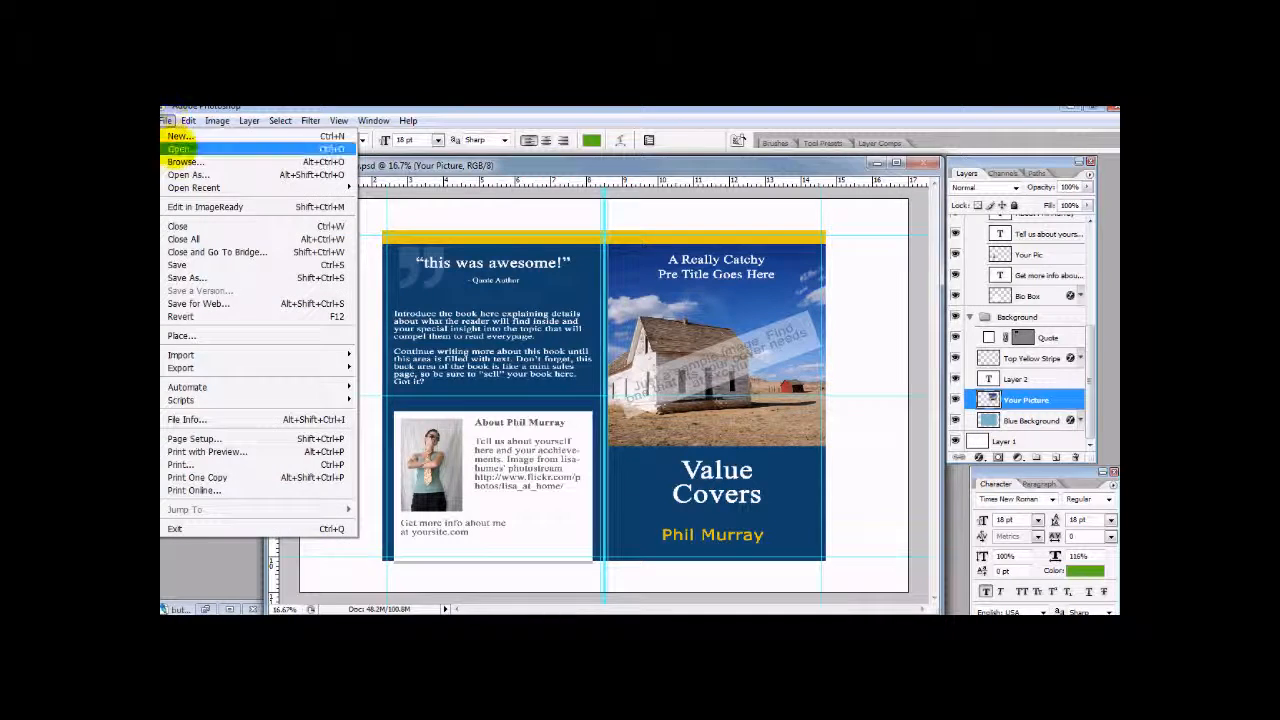
click(181, 149)
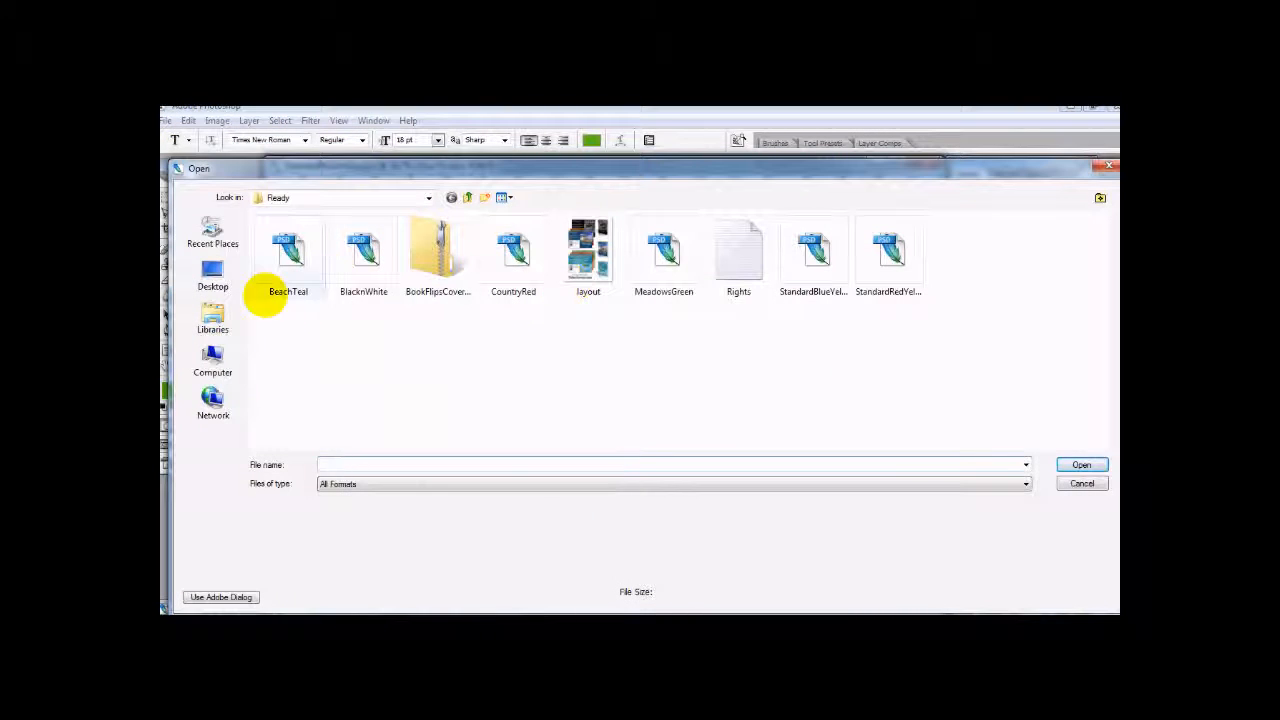
click(213, 275)
drag(1097, 274, 1097, 357)
double_click(830, 357)
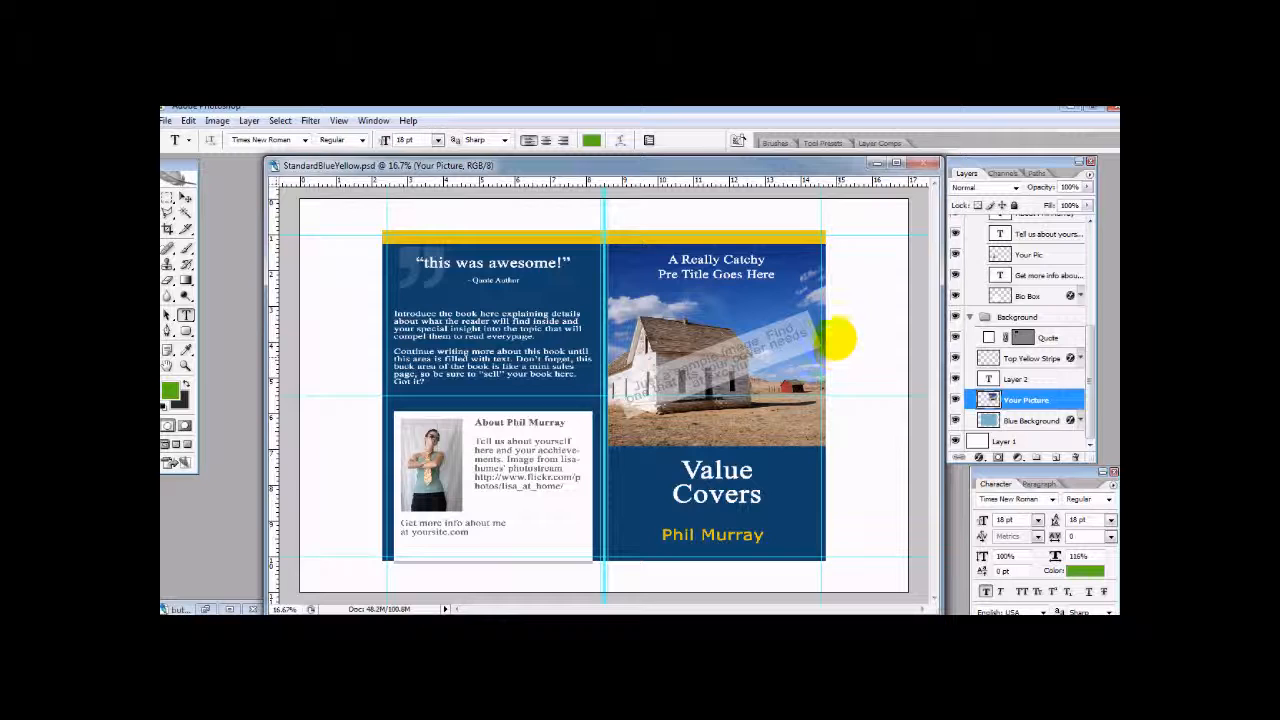
- Copy the poppy photo onto the front cover with the Move tool, and shift the StandardBlueYellow.psd window clear of the palettes
click(185, 197)
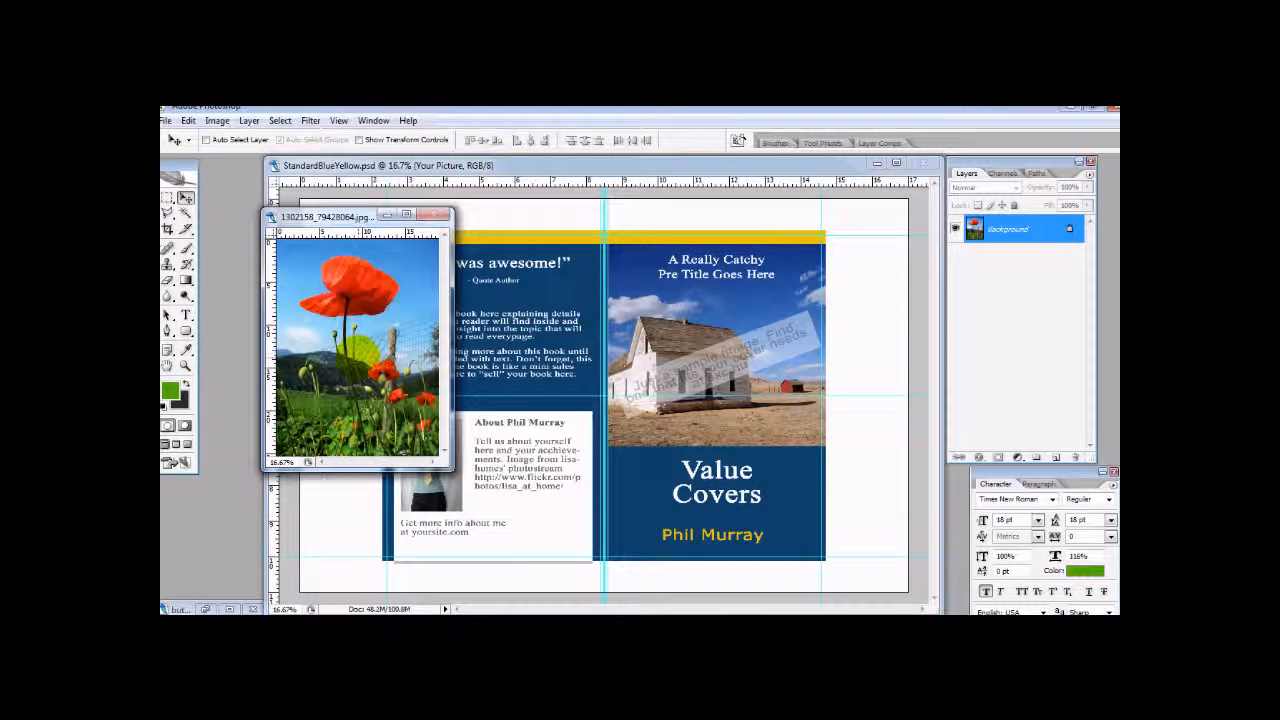
drag(358, 338, 707, 368)
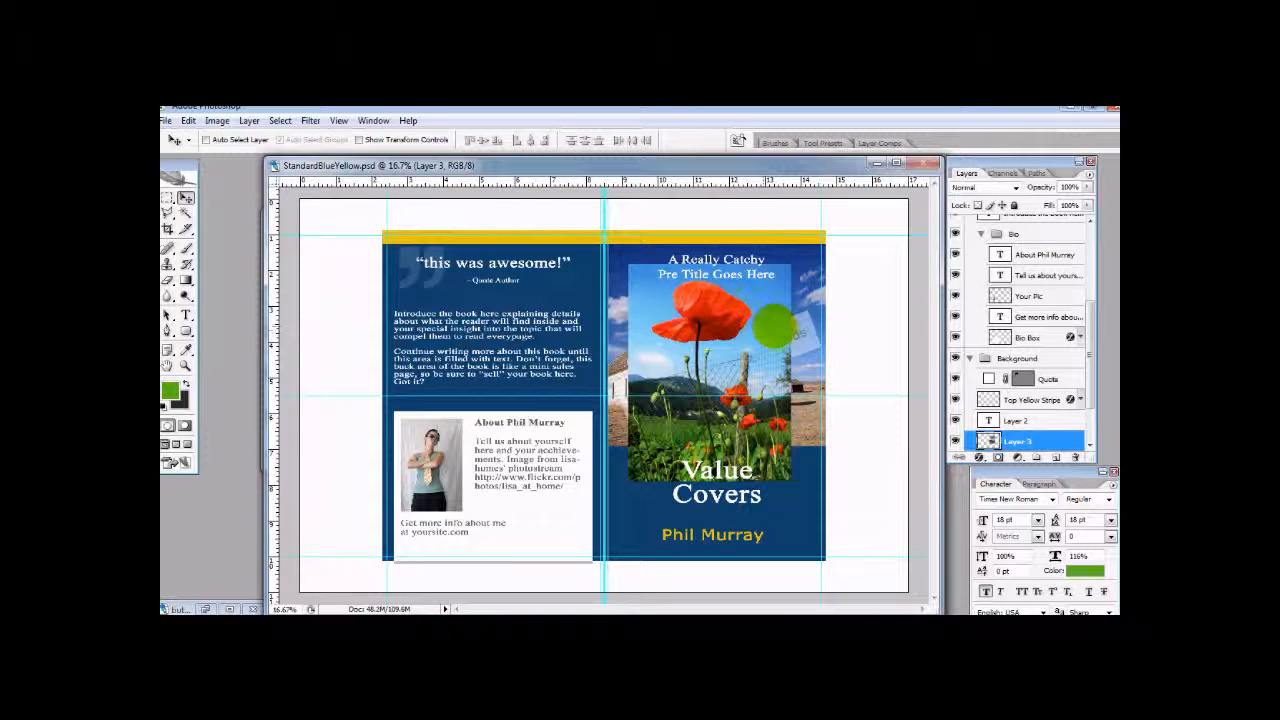
drag(801, 168, 747, 154)
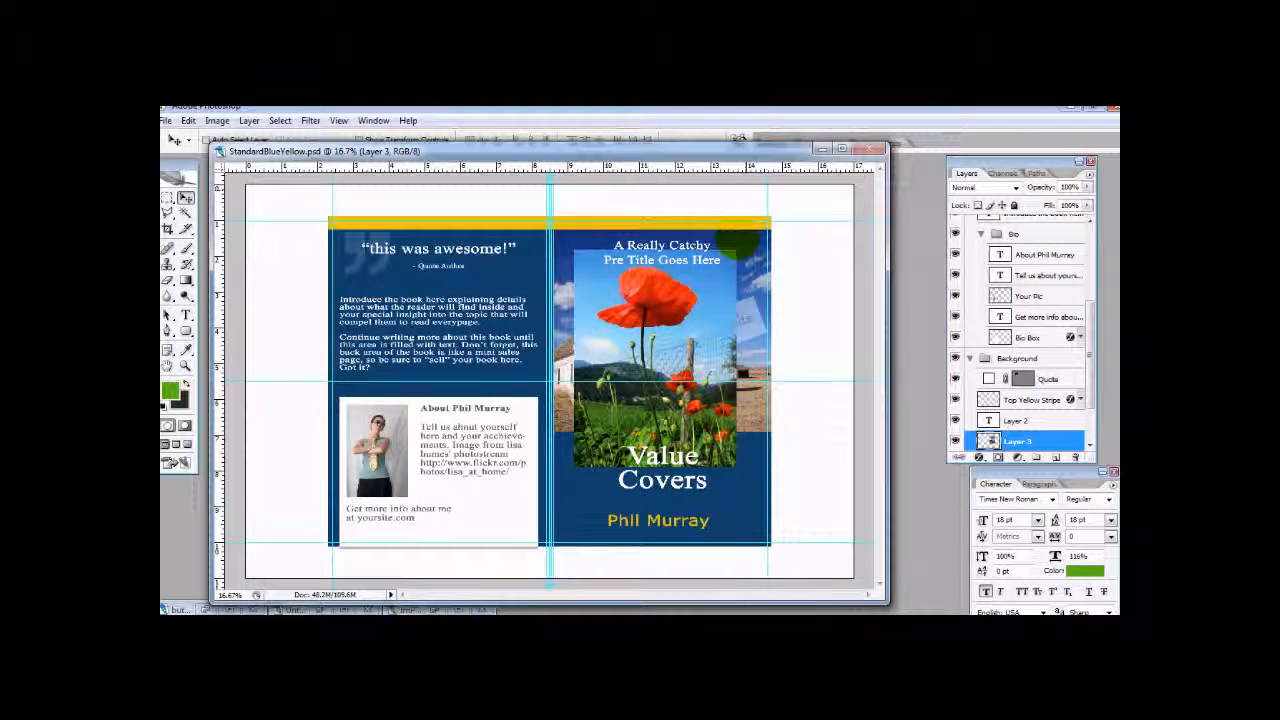
- Position the poppy photo directly below the yellow stripe, aligned with the front cover's outer edge
mouse_move(689, 308)
mouse_down()
mouse_move(762, 298)
mouse_move(692, 308)
mouse_move(692, 291)
mouse_move(735, 330)
mouse_move(710, 325)
mouse_move(703, 347)
mouse_move(714, 306)
mouse_move(686, 294)
mouse_move(722, 291)
mouse_up()
click(763, 240)
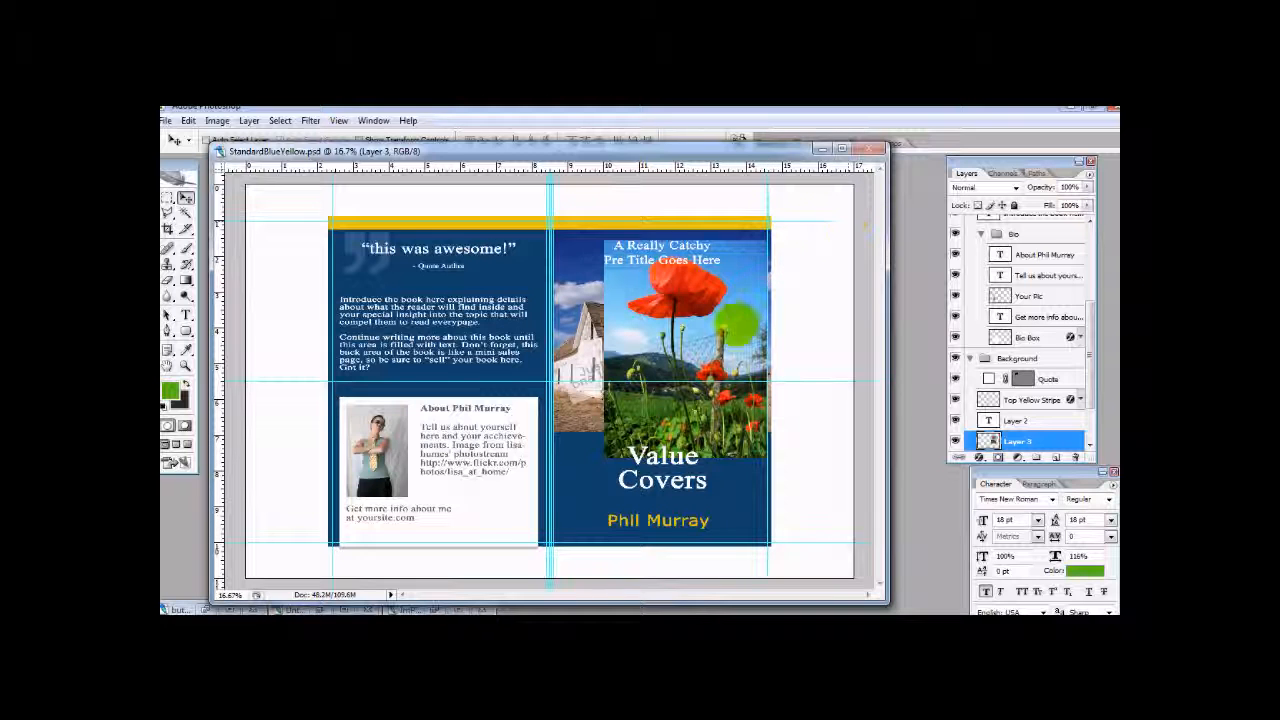
drag(740, 340, 673, 337)
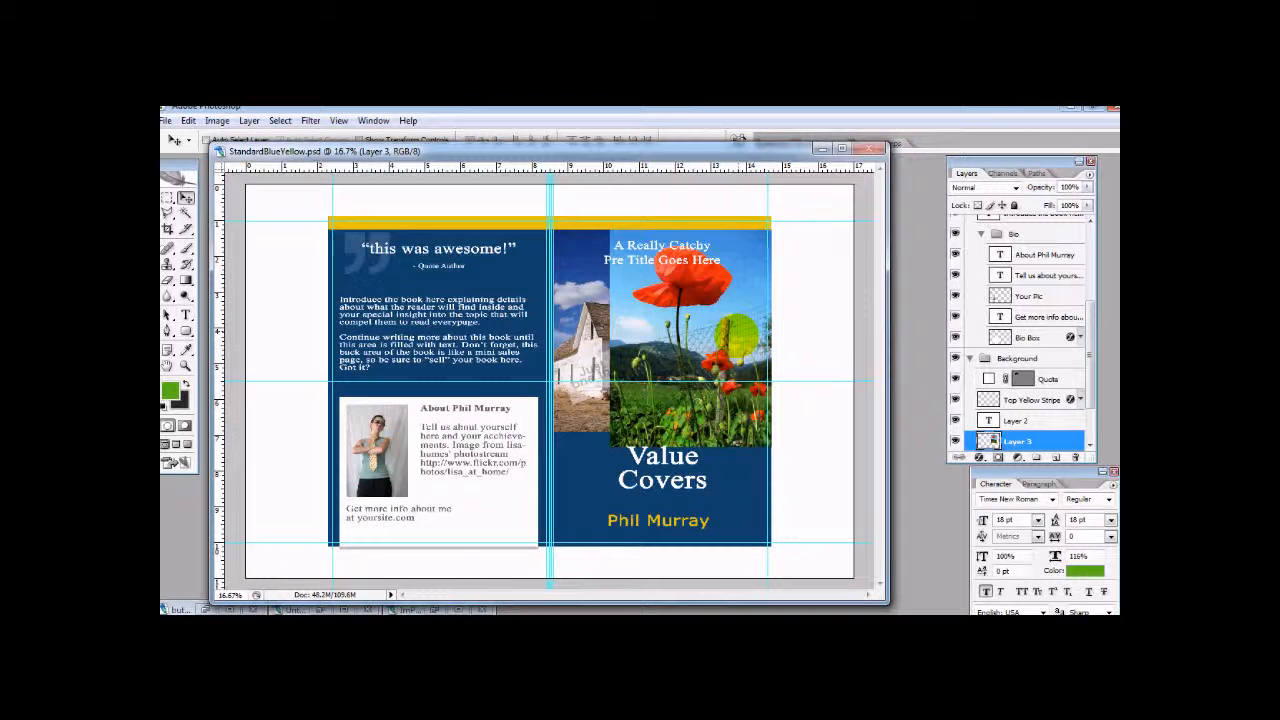
drag(711, 342, 751, 327)
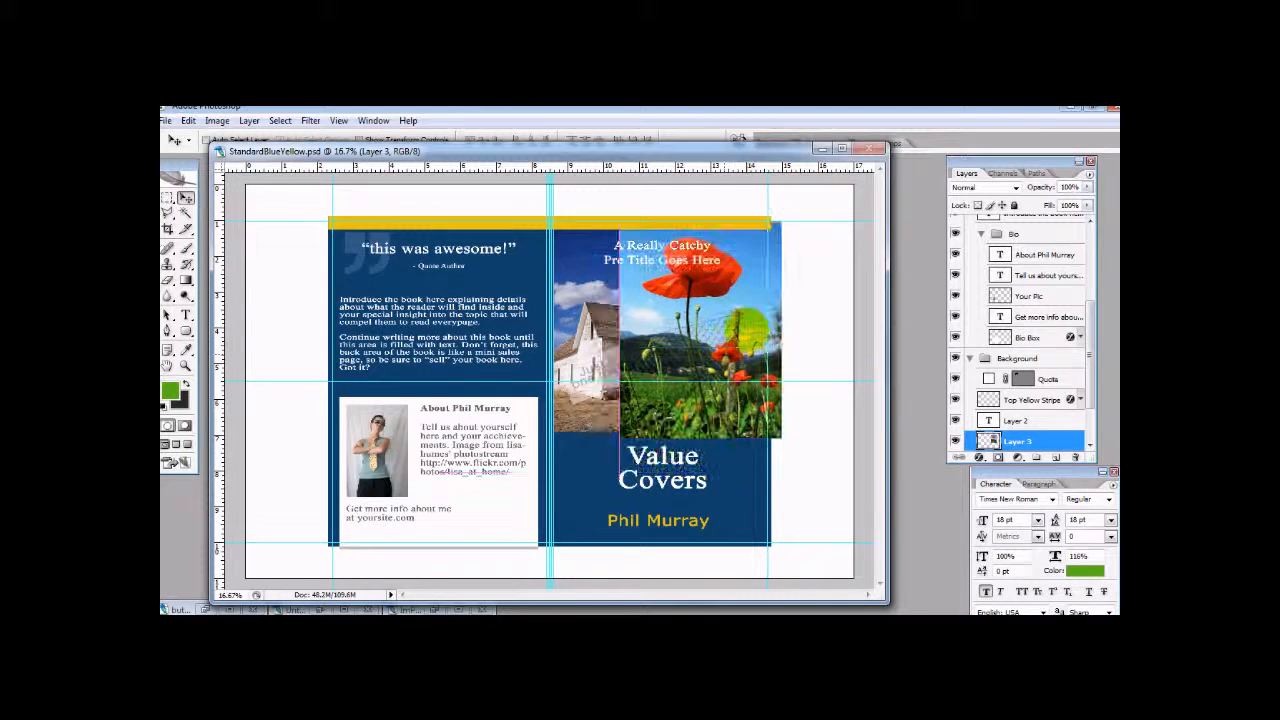
drag(732, 346, 711, 364)
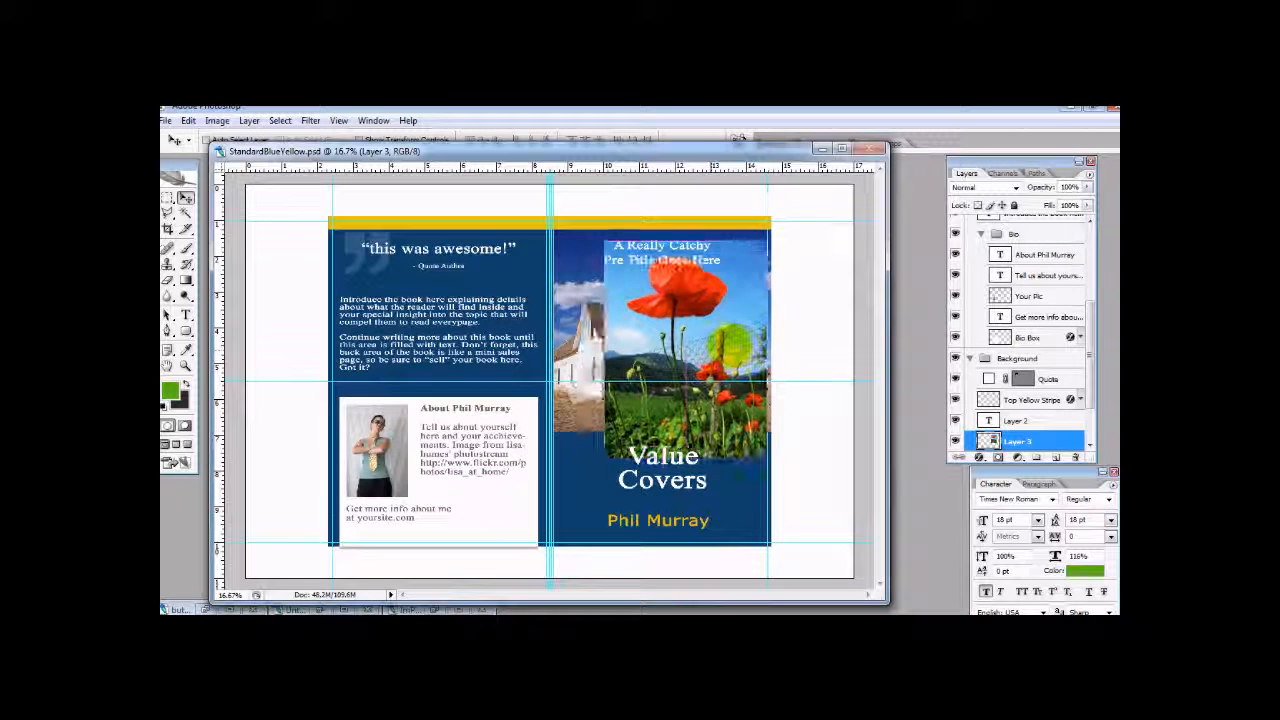
drag(731, 344, 737, 342)
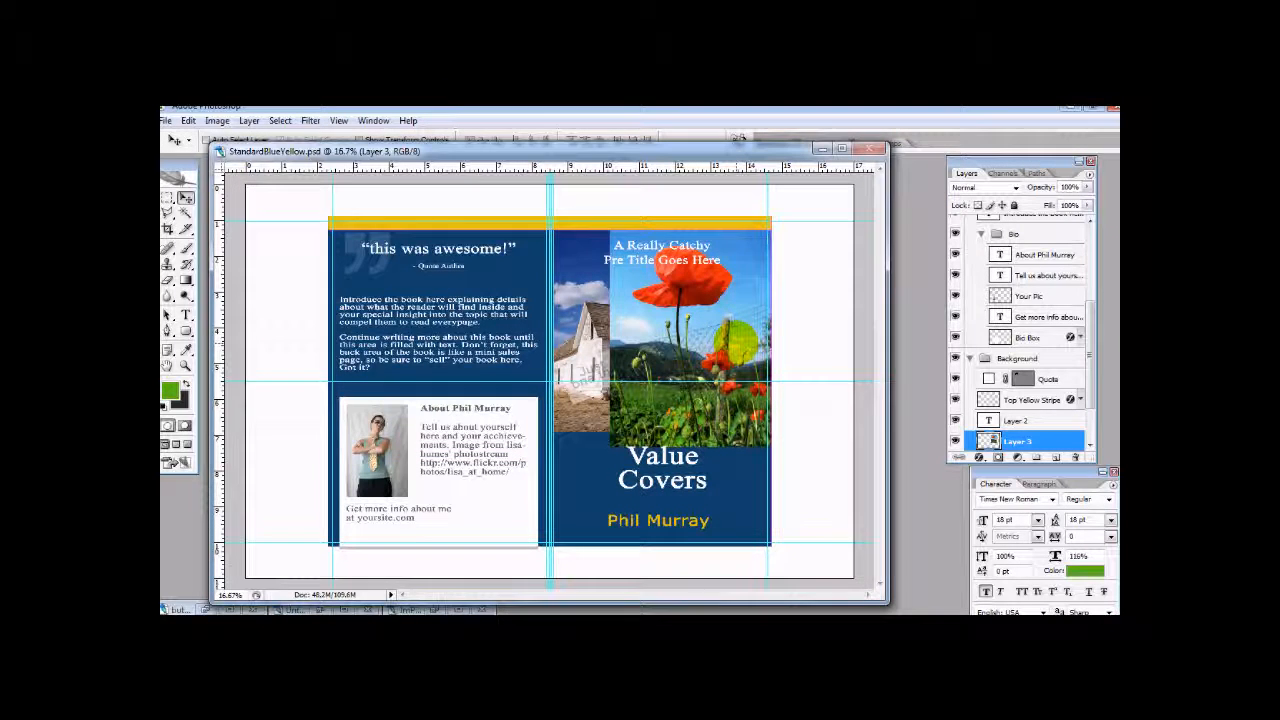
- Enlarge the poppy photo on Layer 3 with Free Transform until it spans the full width of the front cover
click(188, 120)
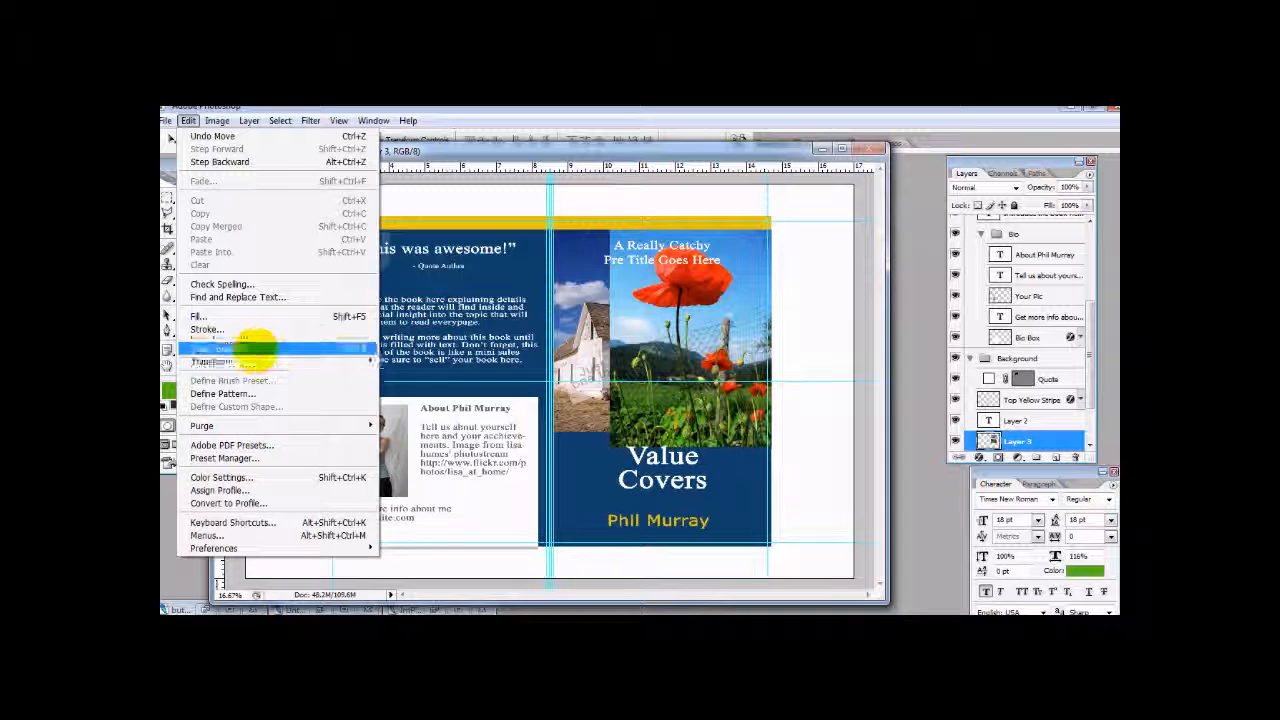
click(250, 361)
drag(600, 455, 520, 497)
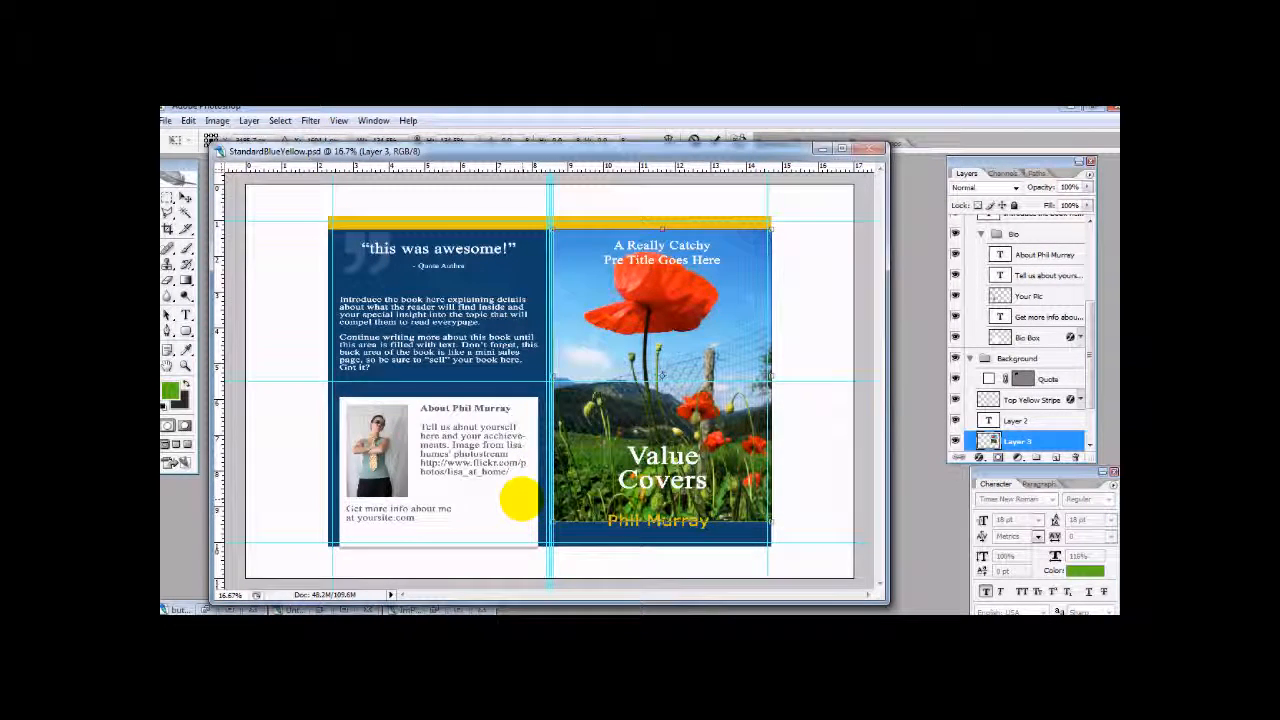
key(Return)
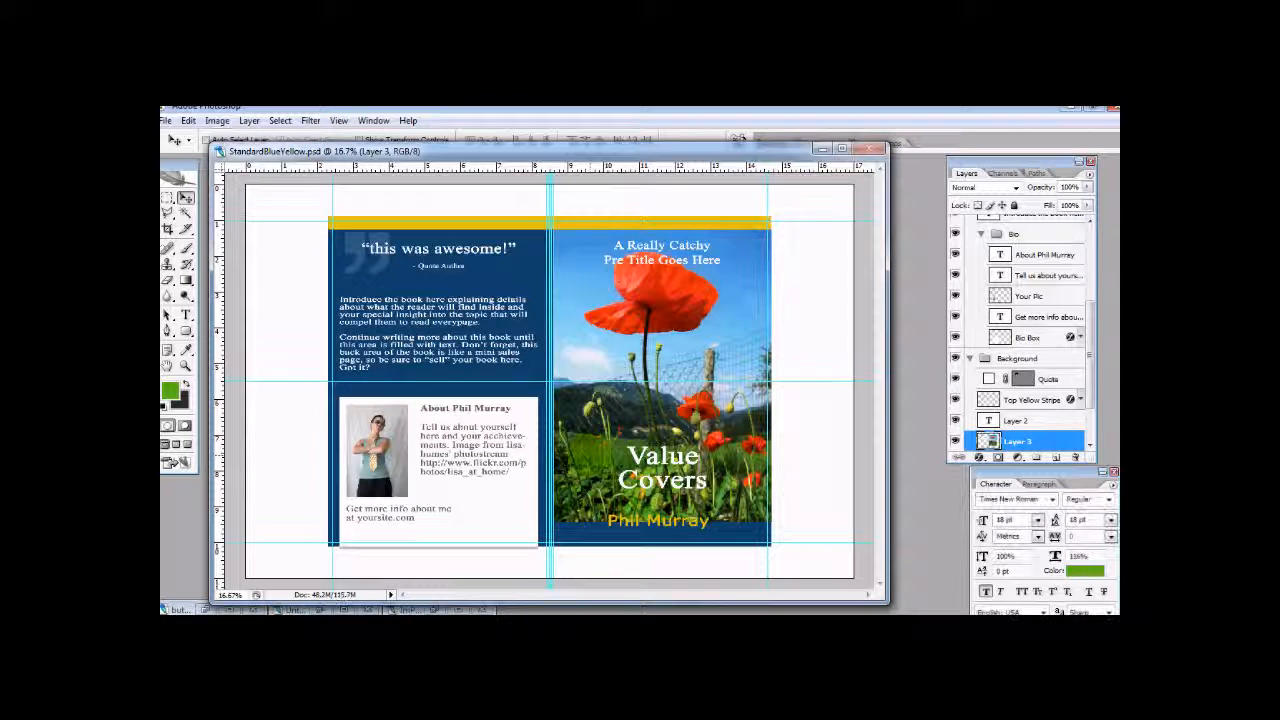
- Hide Layer 3 and use the Magic Wand on the Your Picture layer to select the empty area around the farmhouse photo
scroll(1012, 399, down, 3)
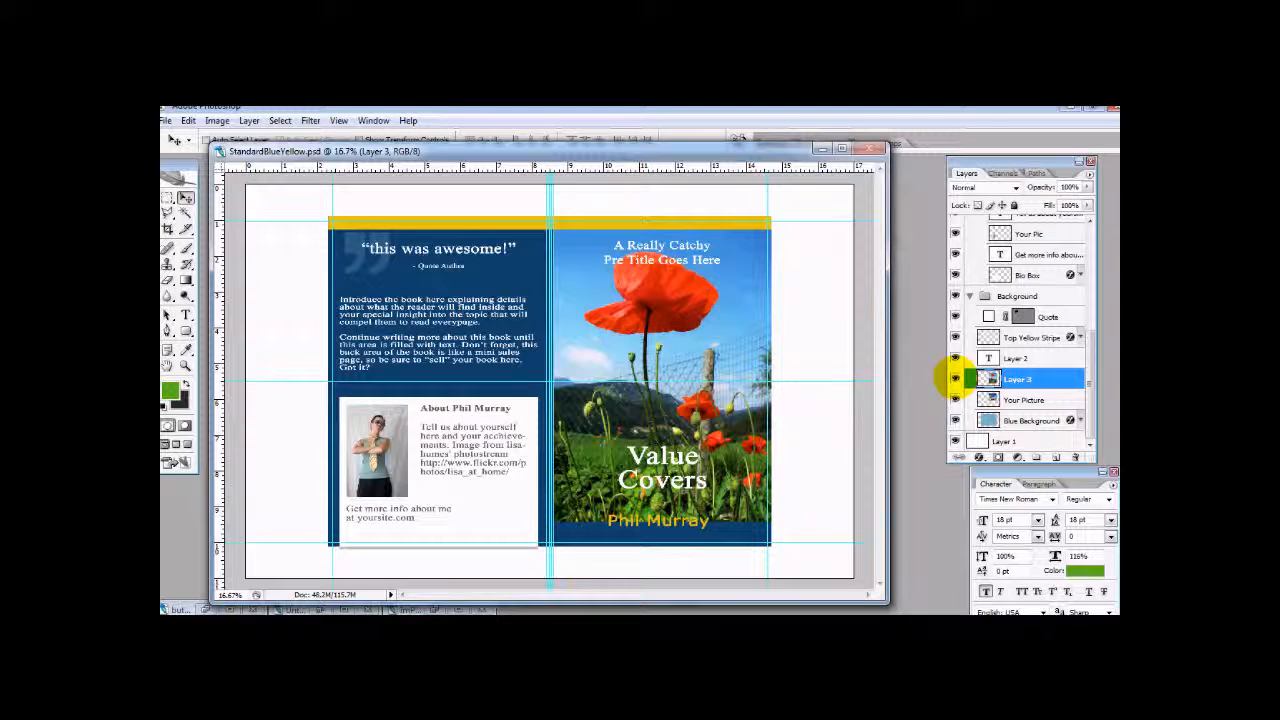
click(955, 379)
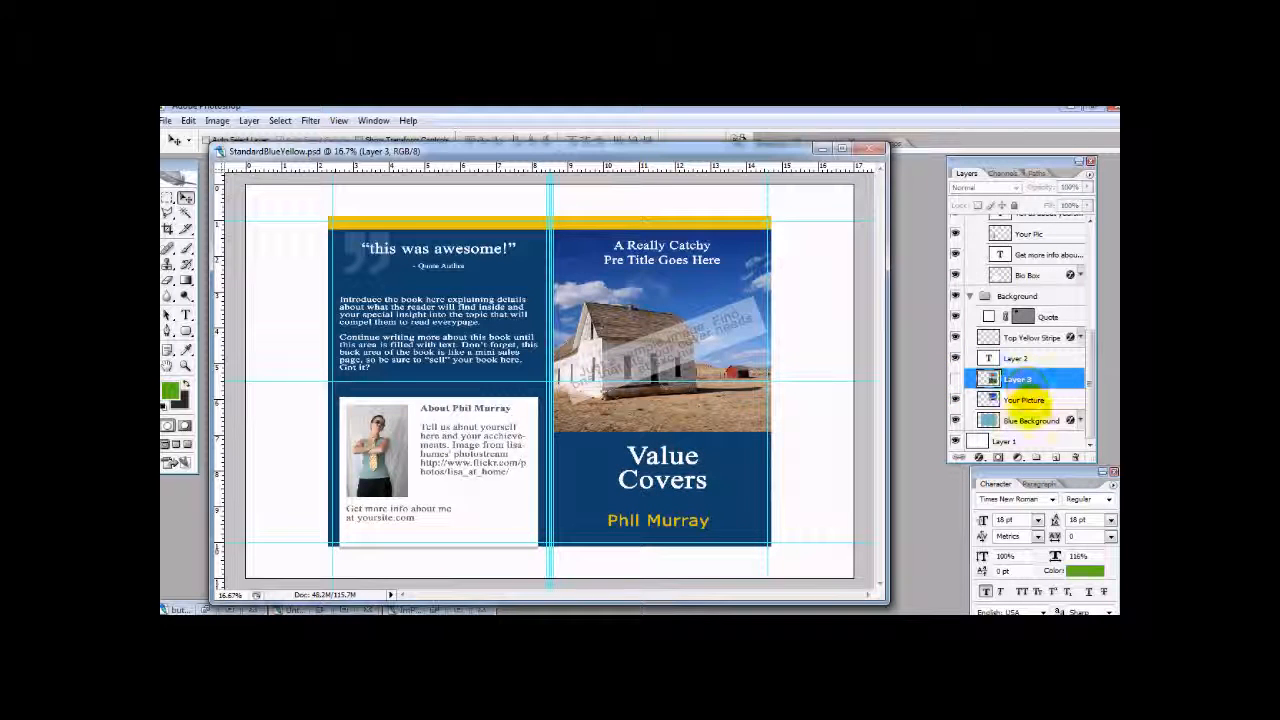
click(1040, 400)
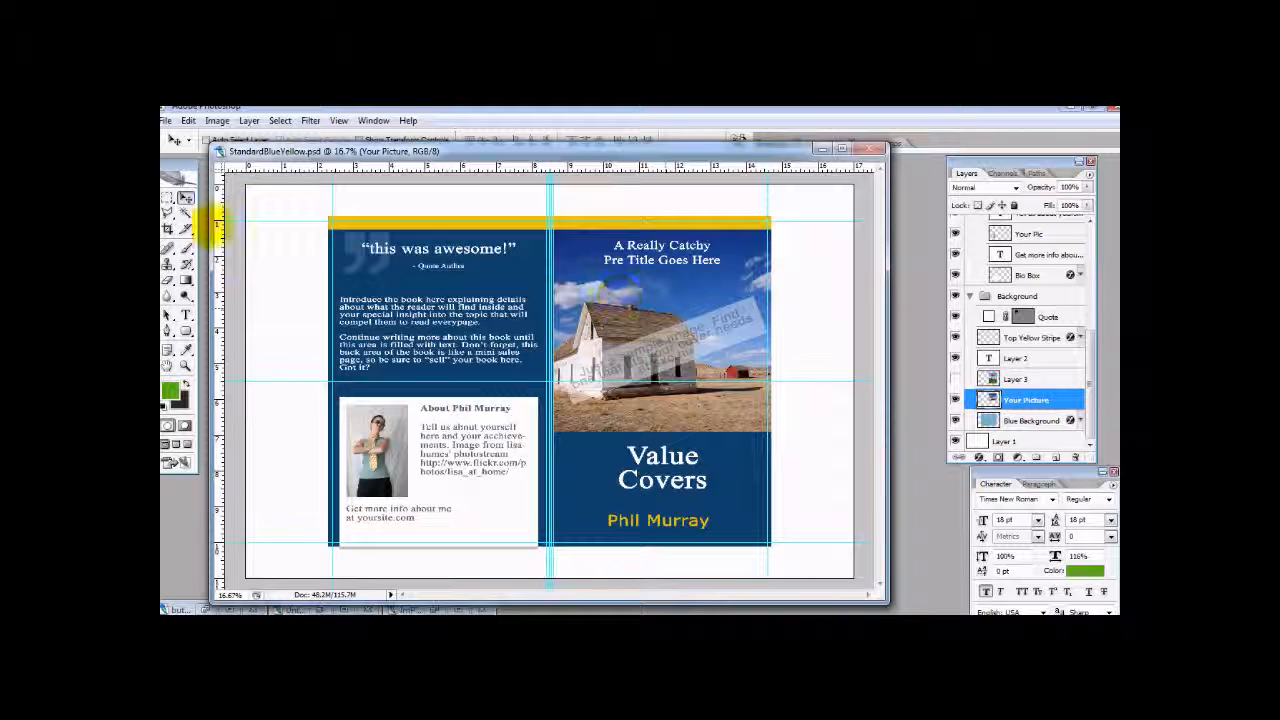
drag(284, 156, 278, 188)
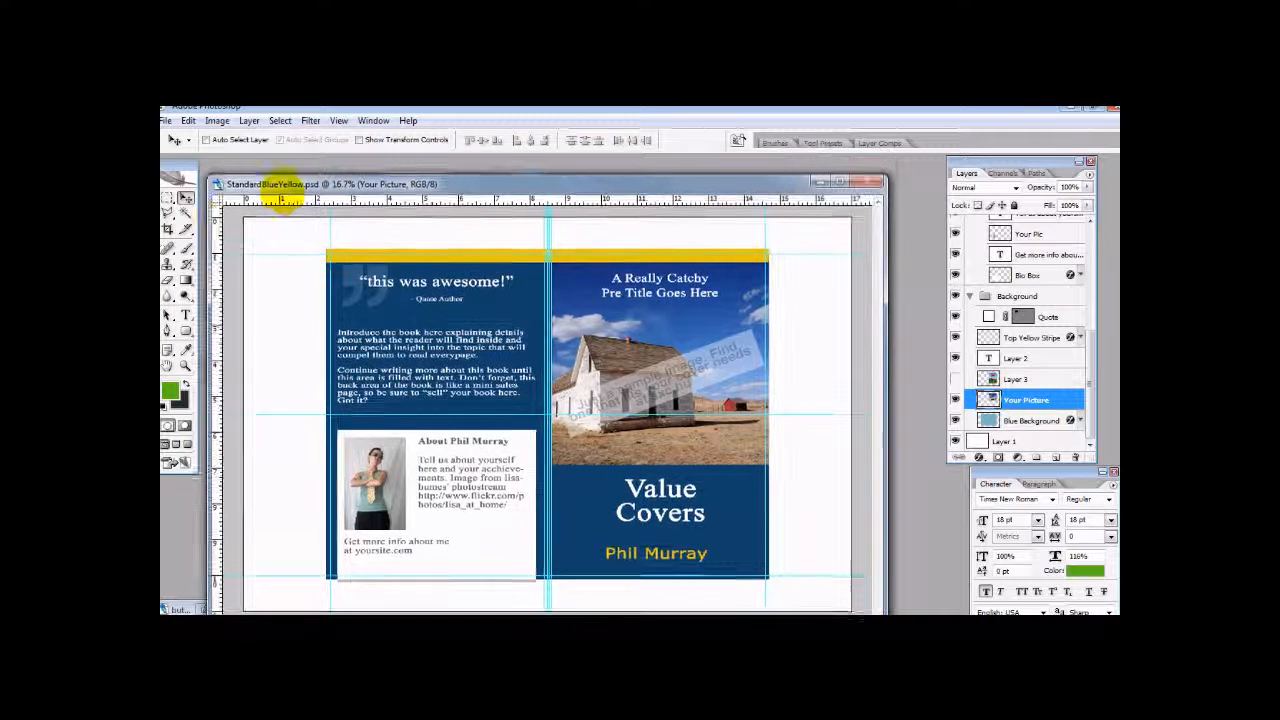
click(185, 212)
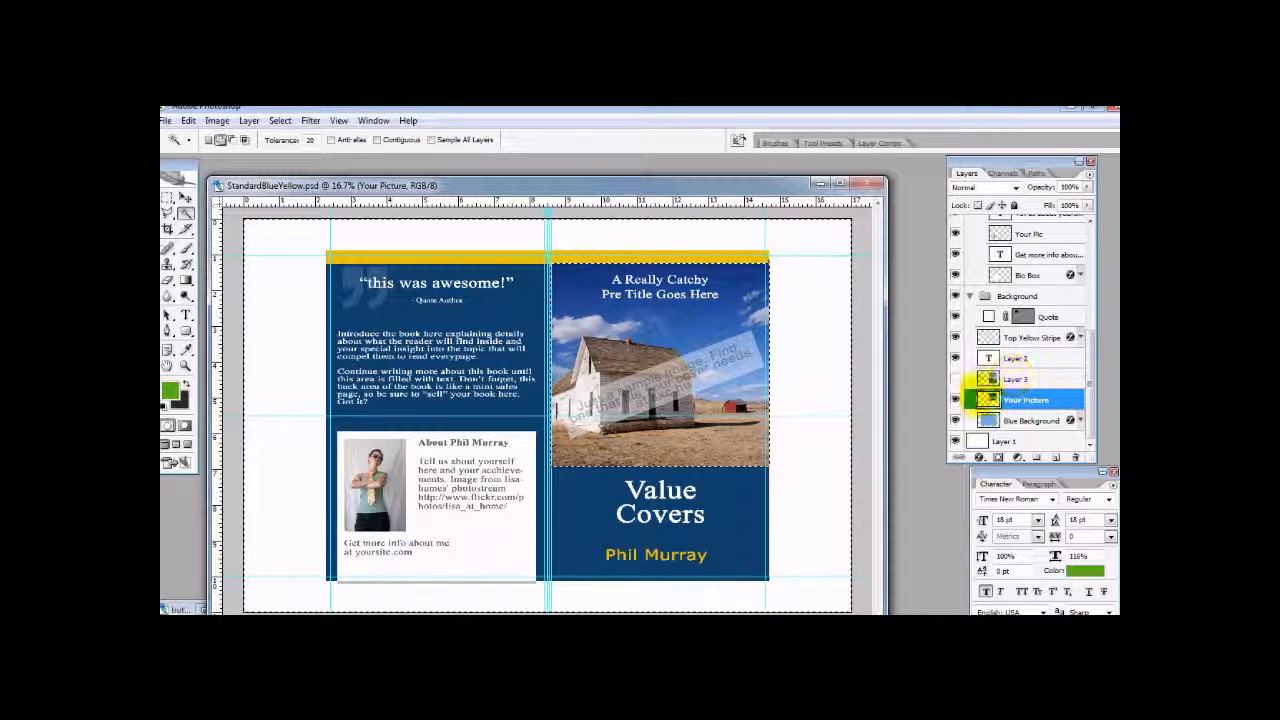
- Hide the Your Picture layer, show Layer 3, delete the selected excess of the poppy photo and deselect
click(955, 400)
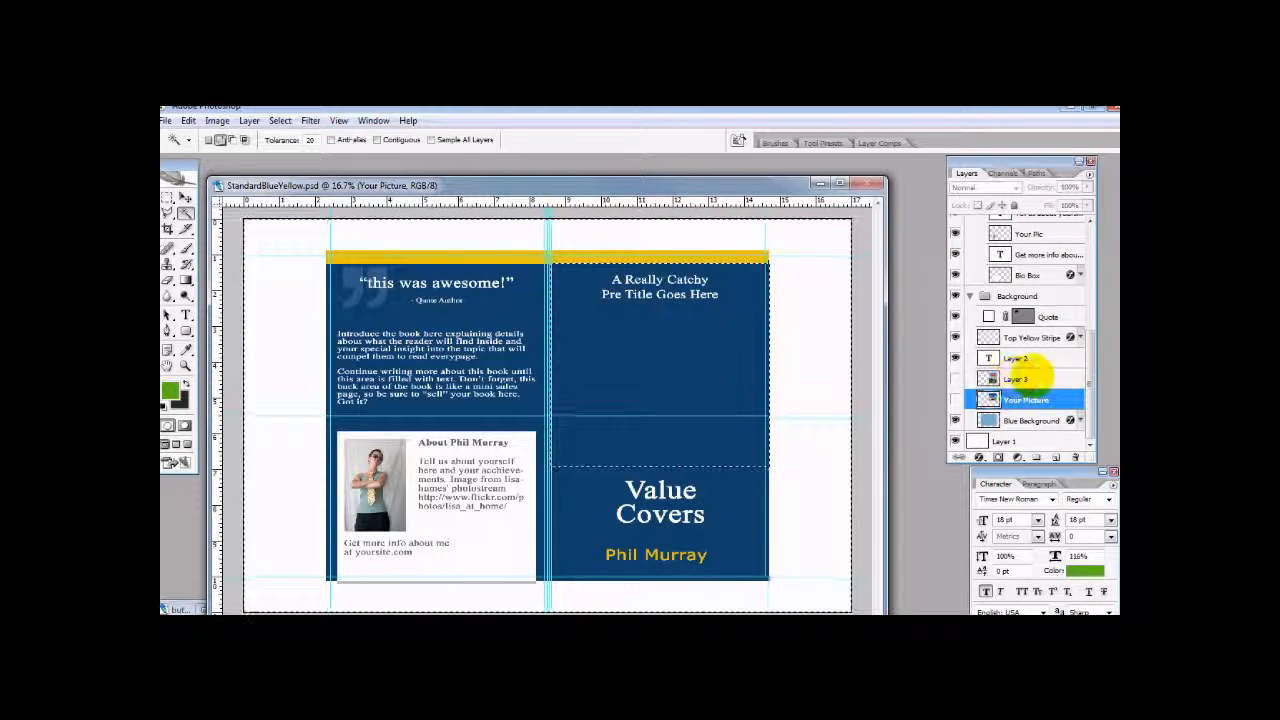
click(988, 379)
click(955, 379)
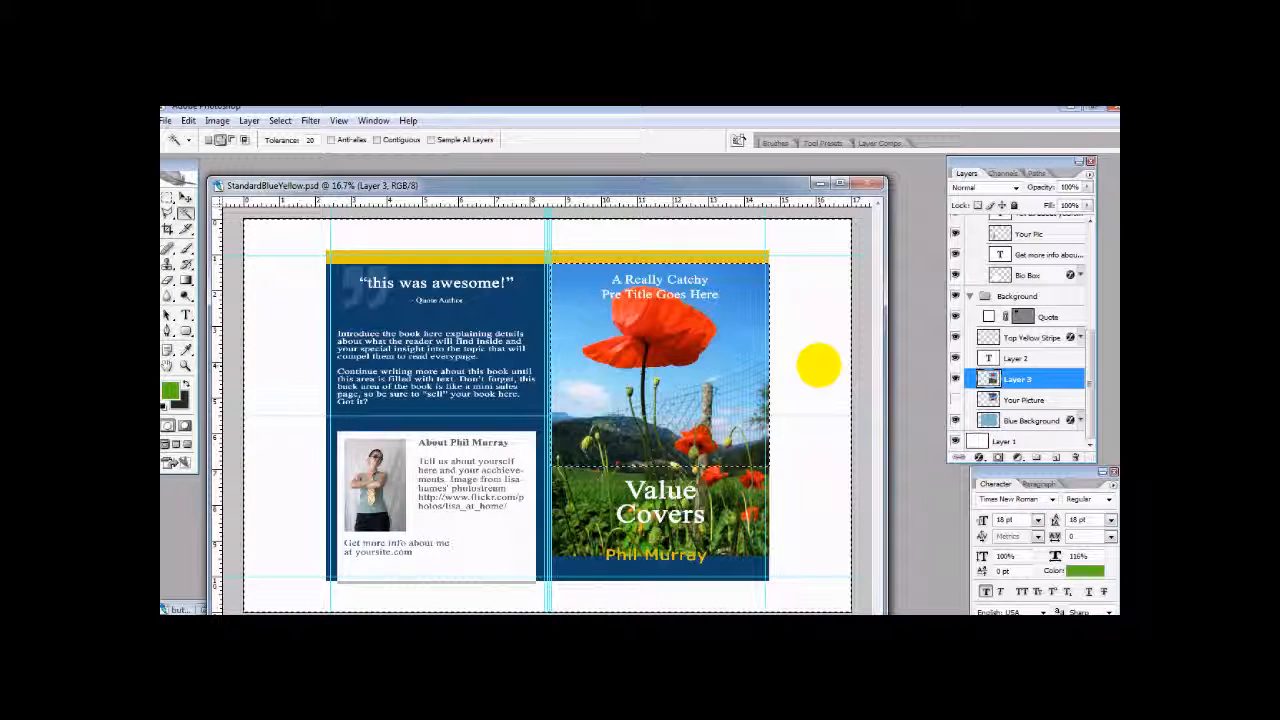
key(Delete)
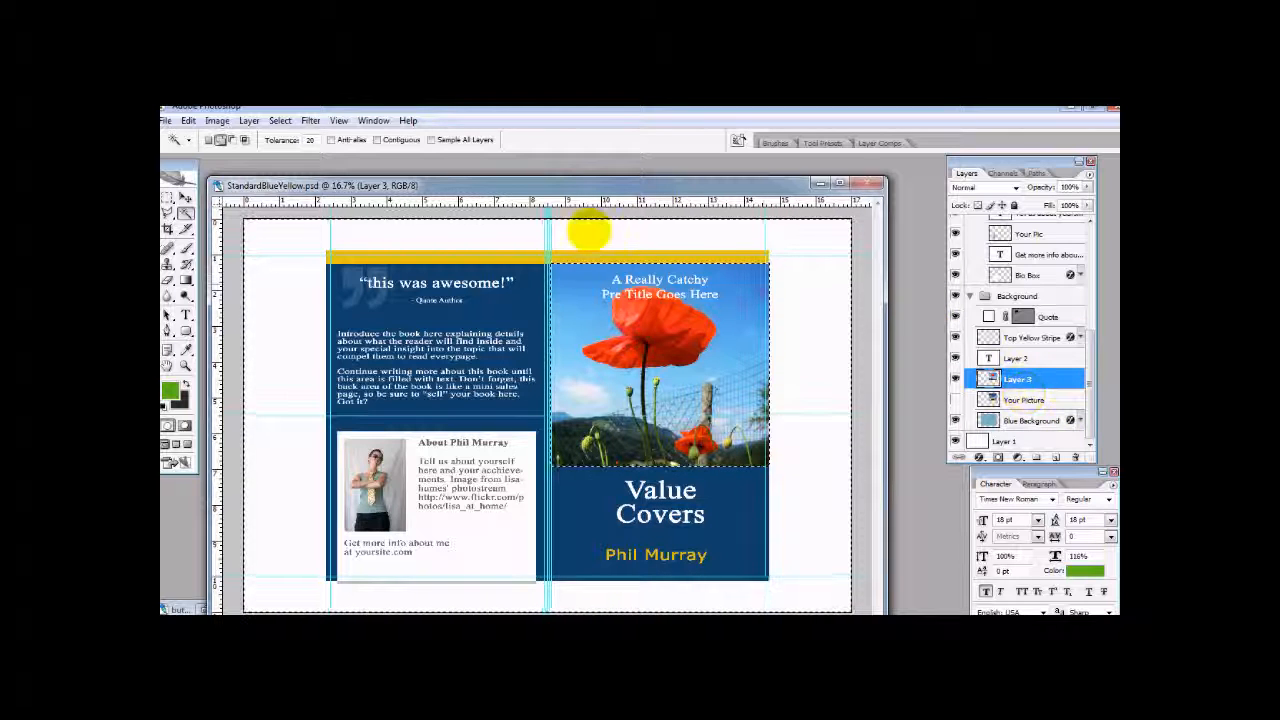
click(280, 120)
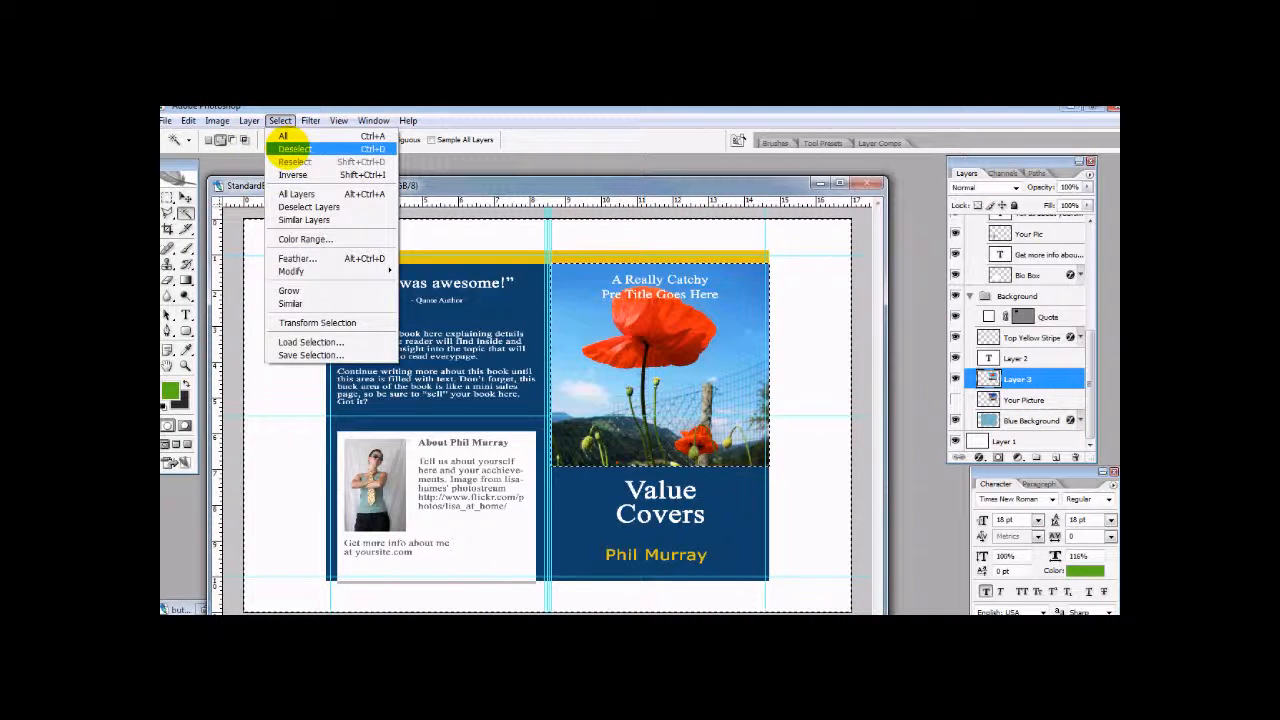
click(295, 148)
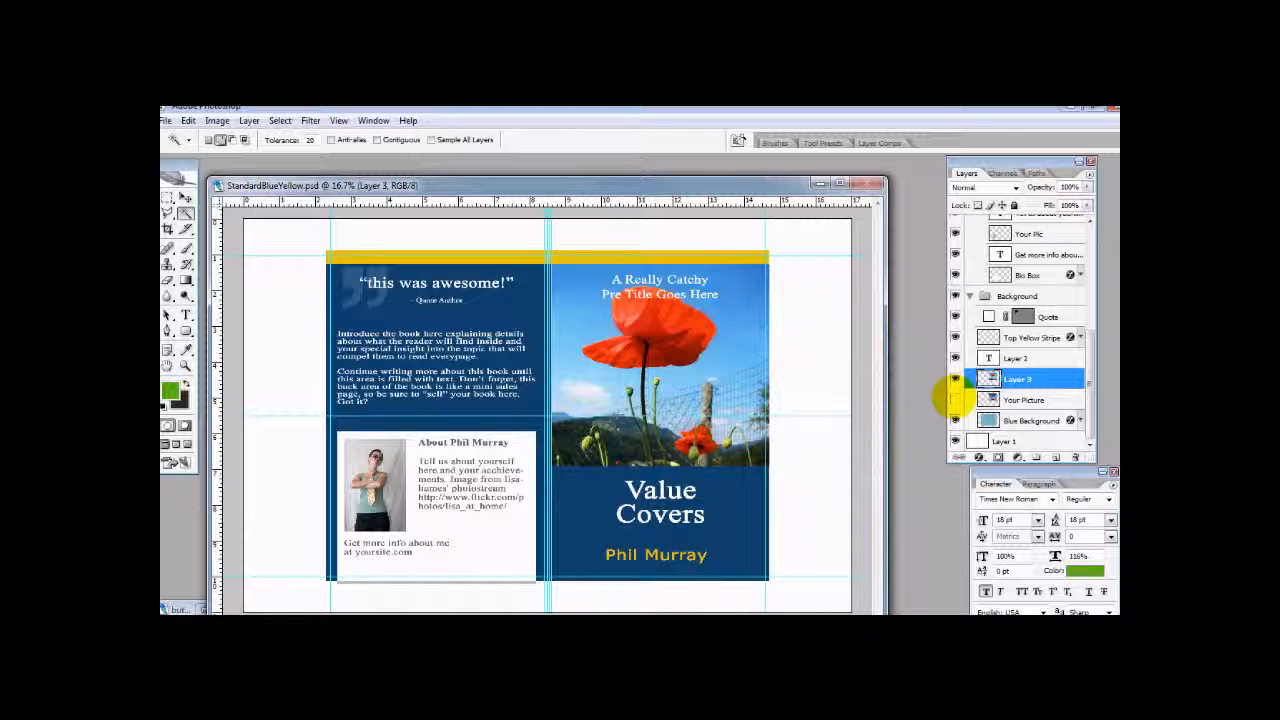
- Toggle the visibility of Layer 3 and Your Picture to compare the two photos, leaving only Layer 3 visible
click(955, 379)
click(955, 379)
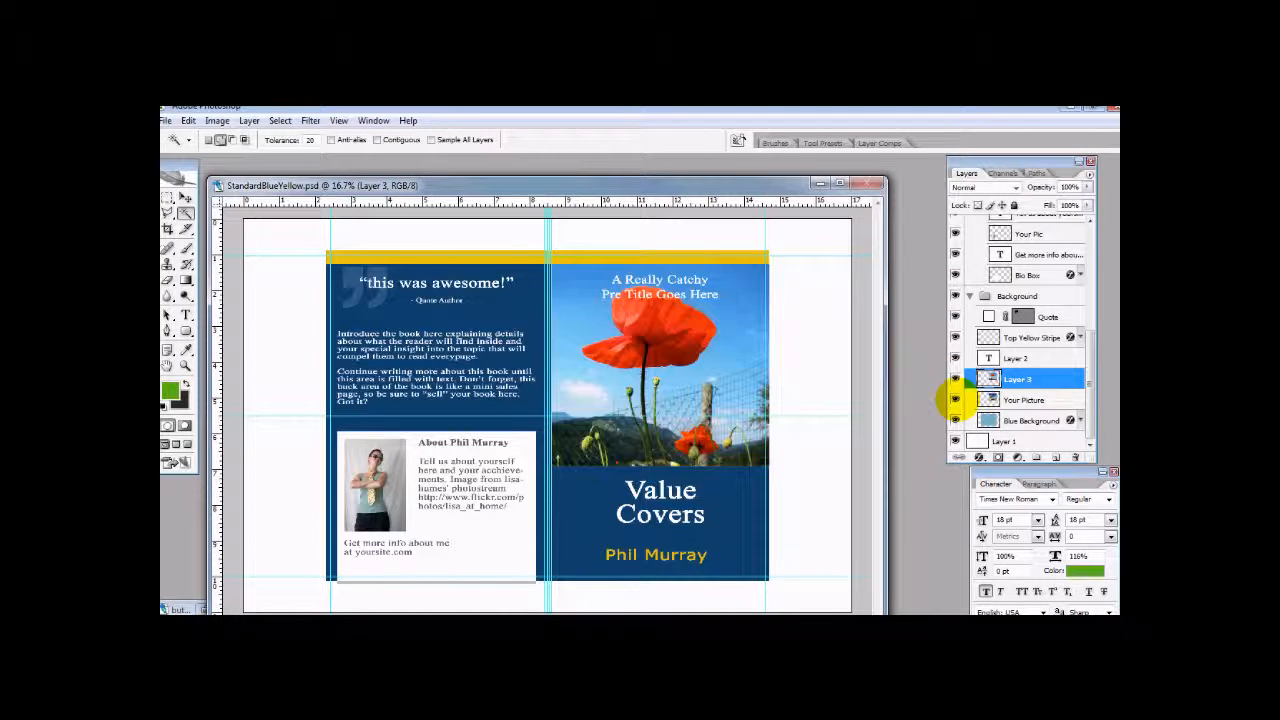
click(955, 399)
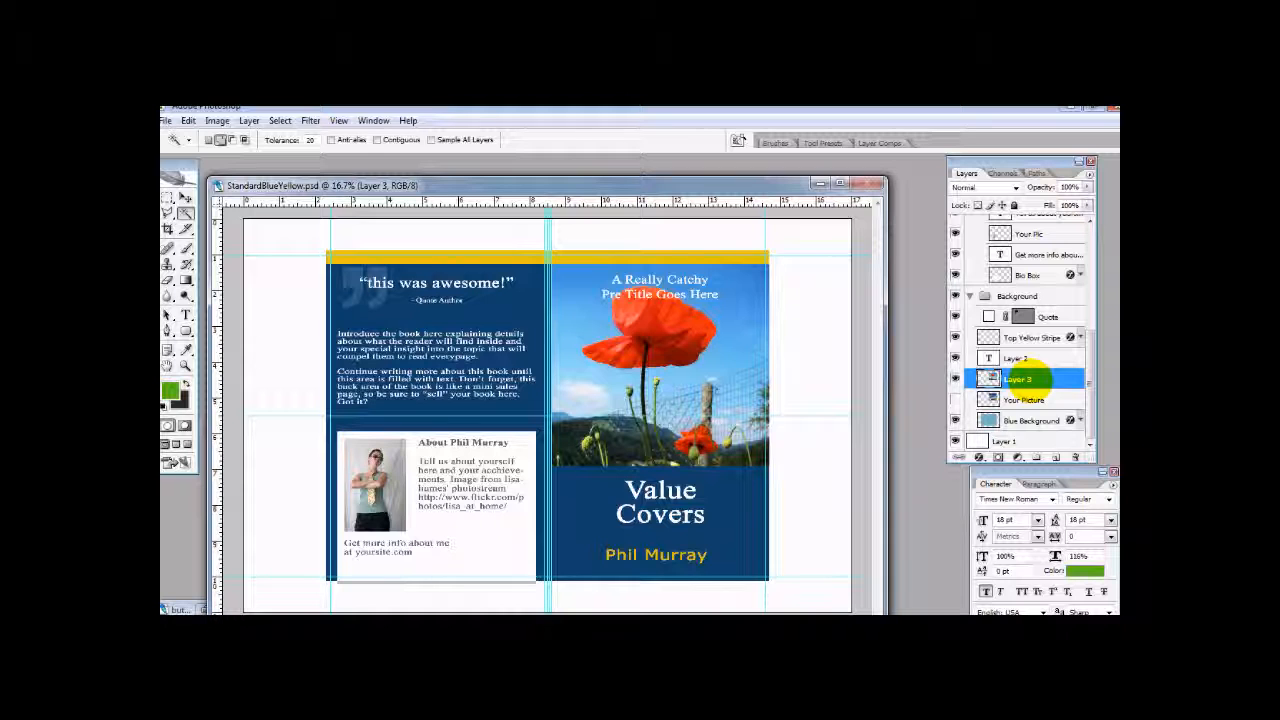
- Add a new empty layer directly above Layer 2 in the Background group
scroll(1022, 379, up, 2)
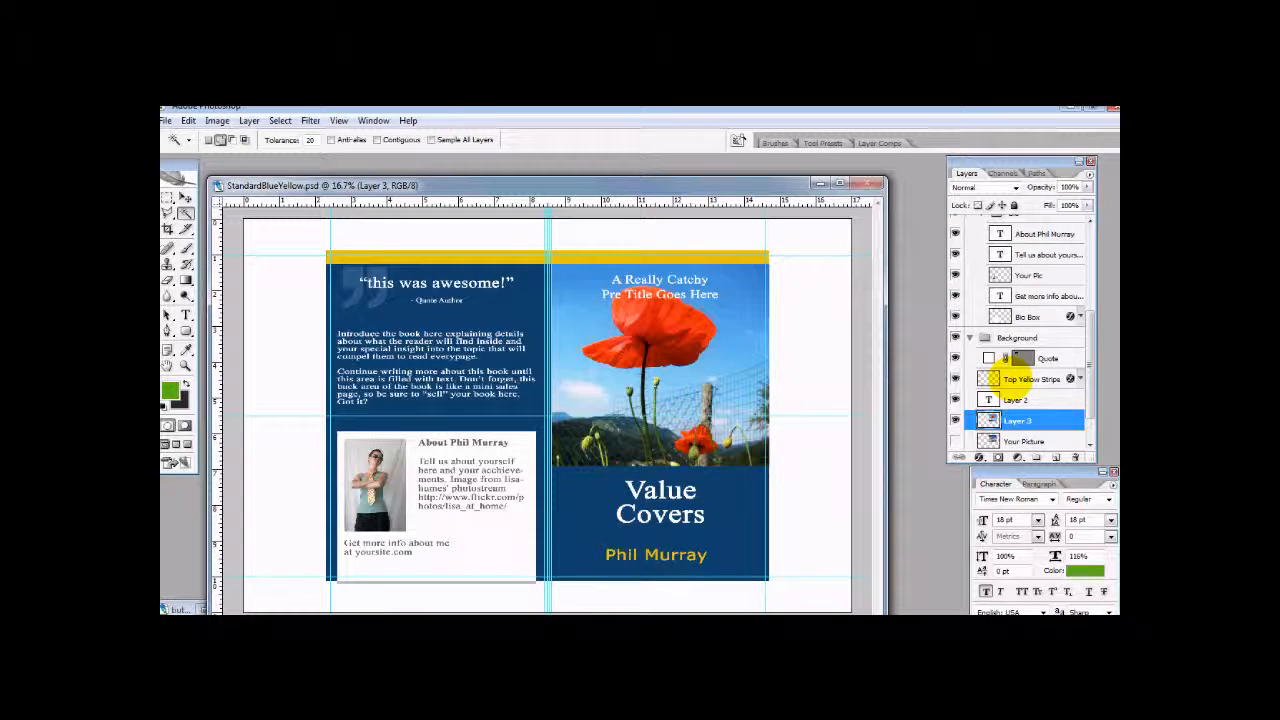
scroll(1018, 370, up, 3)
scroll(1030, 360, up, 5)
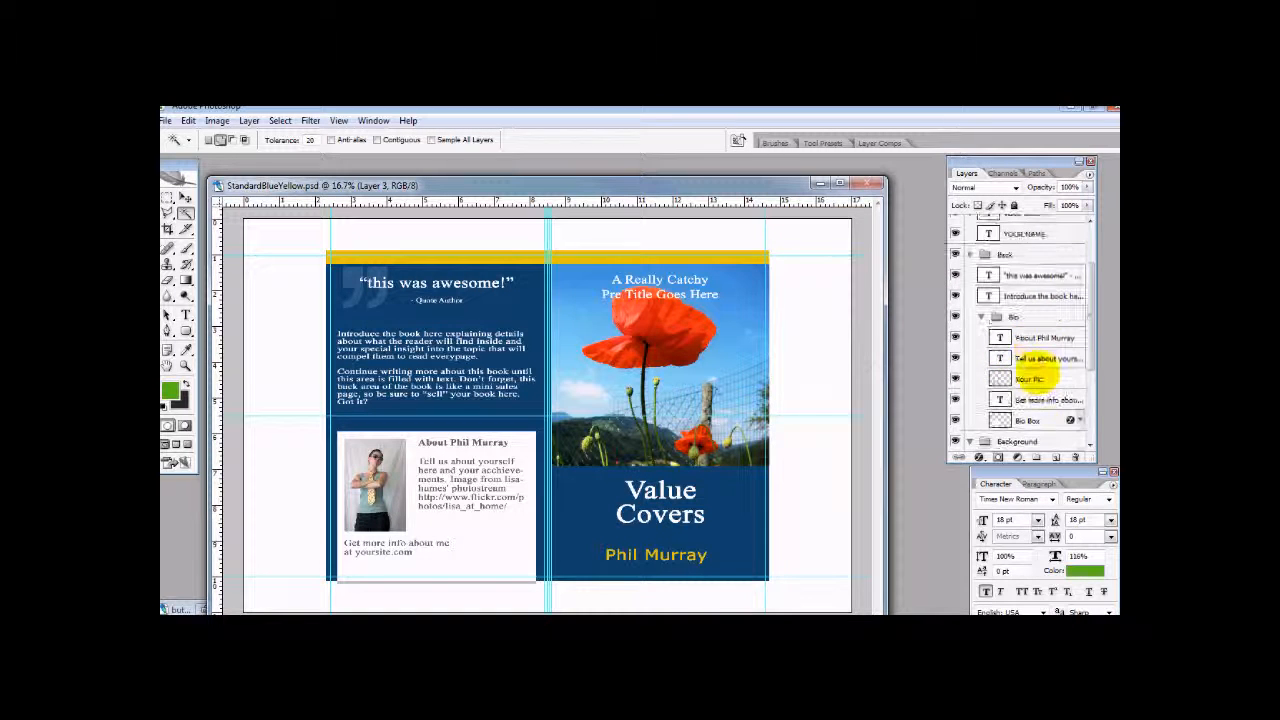
scroll(1037, 374, down, 5)
scroll(1038, 375, up, 5)
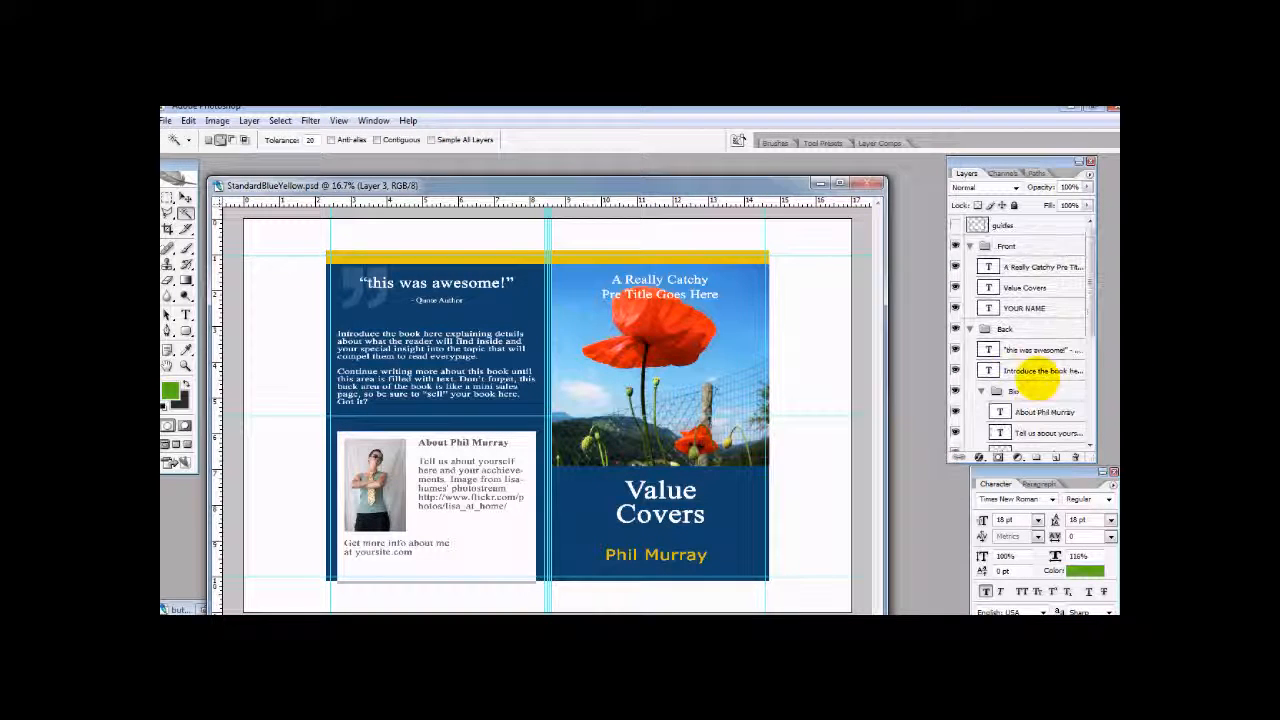
scroll(1043, 385, down, 5)
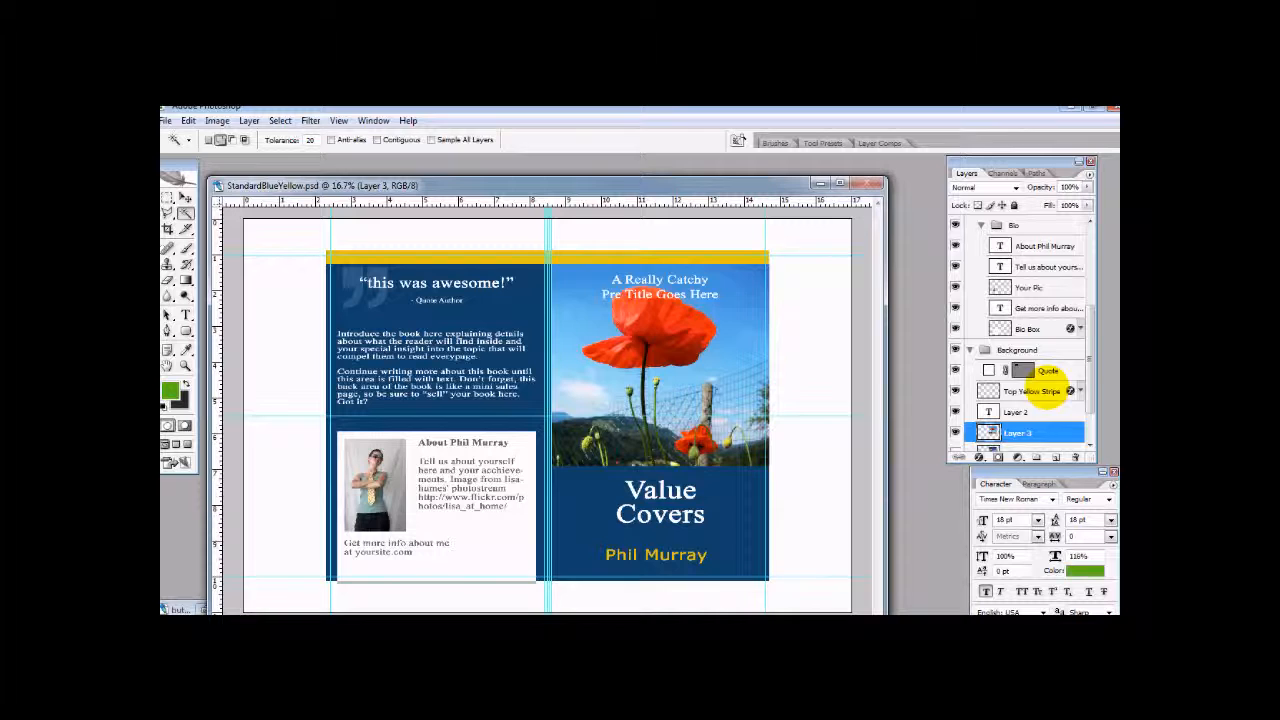
click(1035, 358)
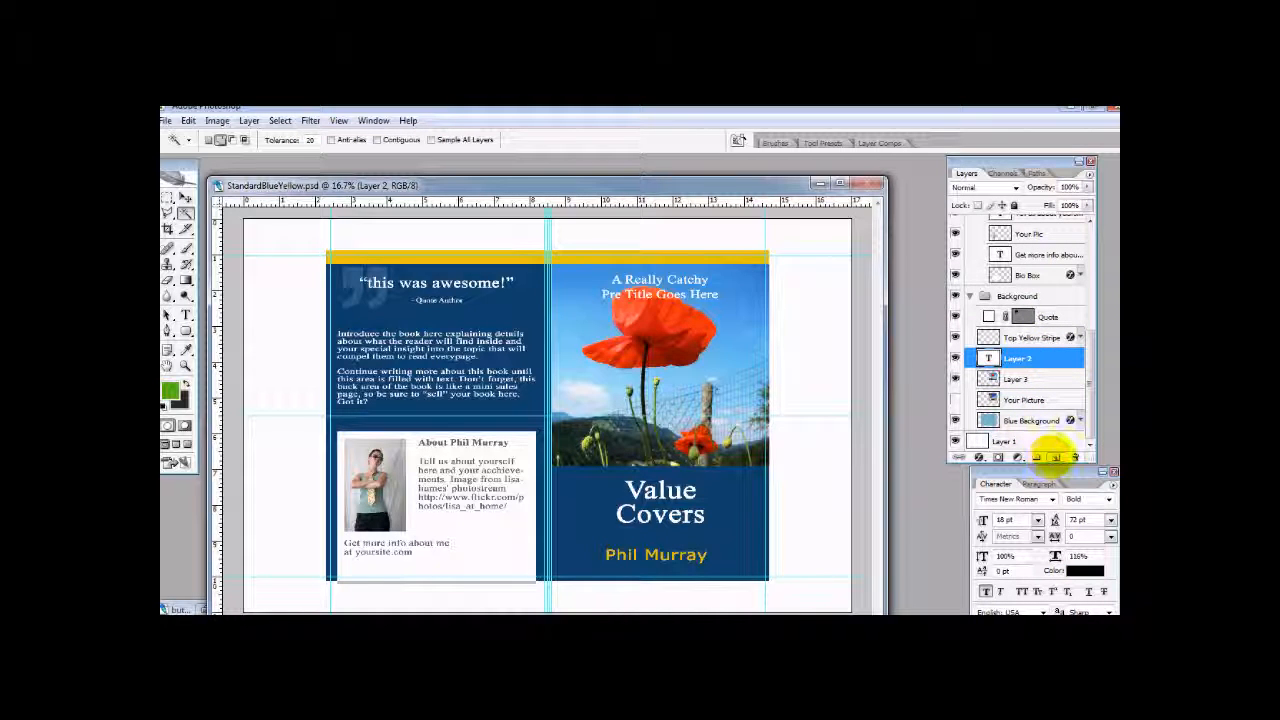
click(1056, 457)
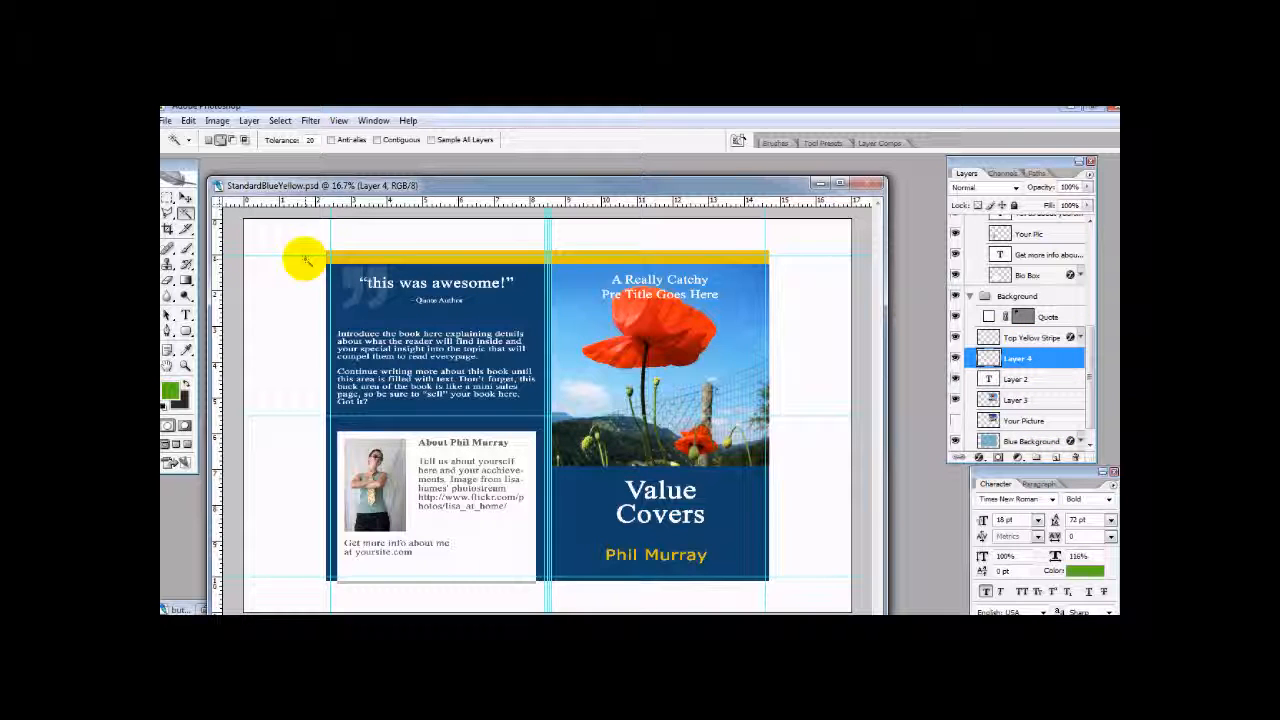
- Select a rectangular area around the two-line pre-title text on the front cover with the Rectangular Marquee tool
click(168, 197)
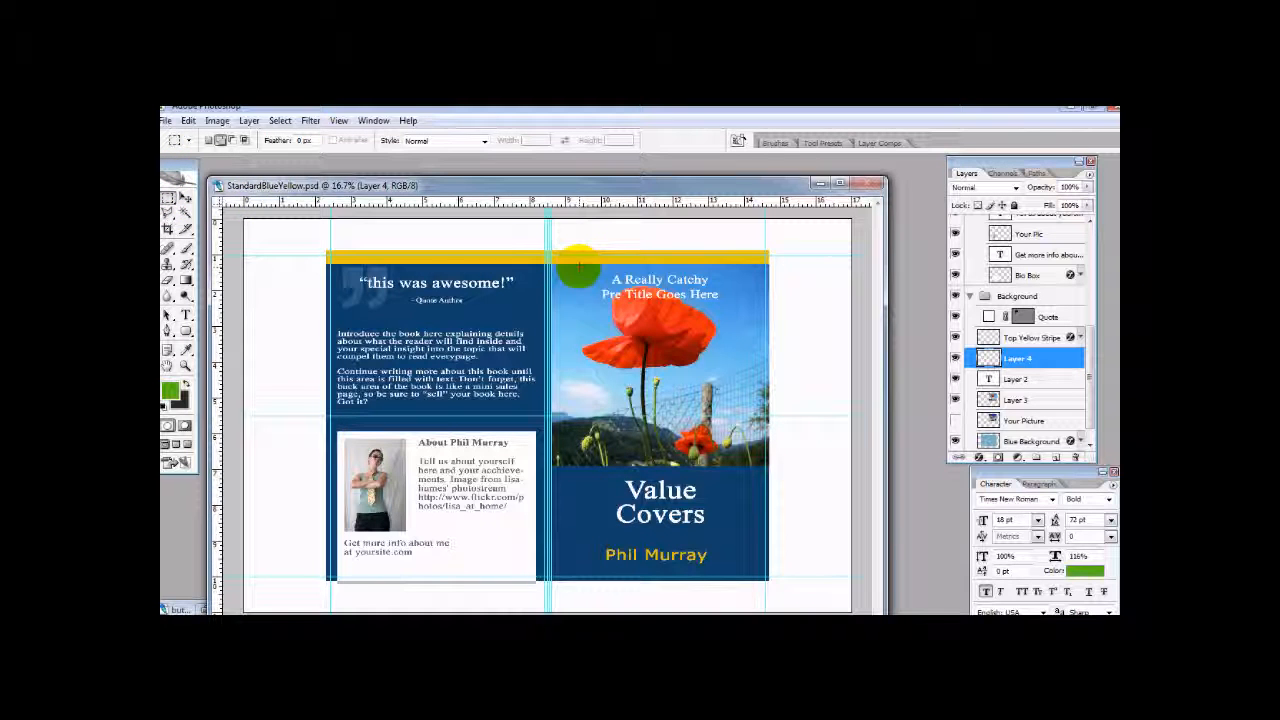
click(600, 290)
drag(600, 290, 730, 305)
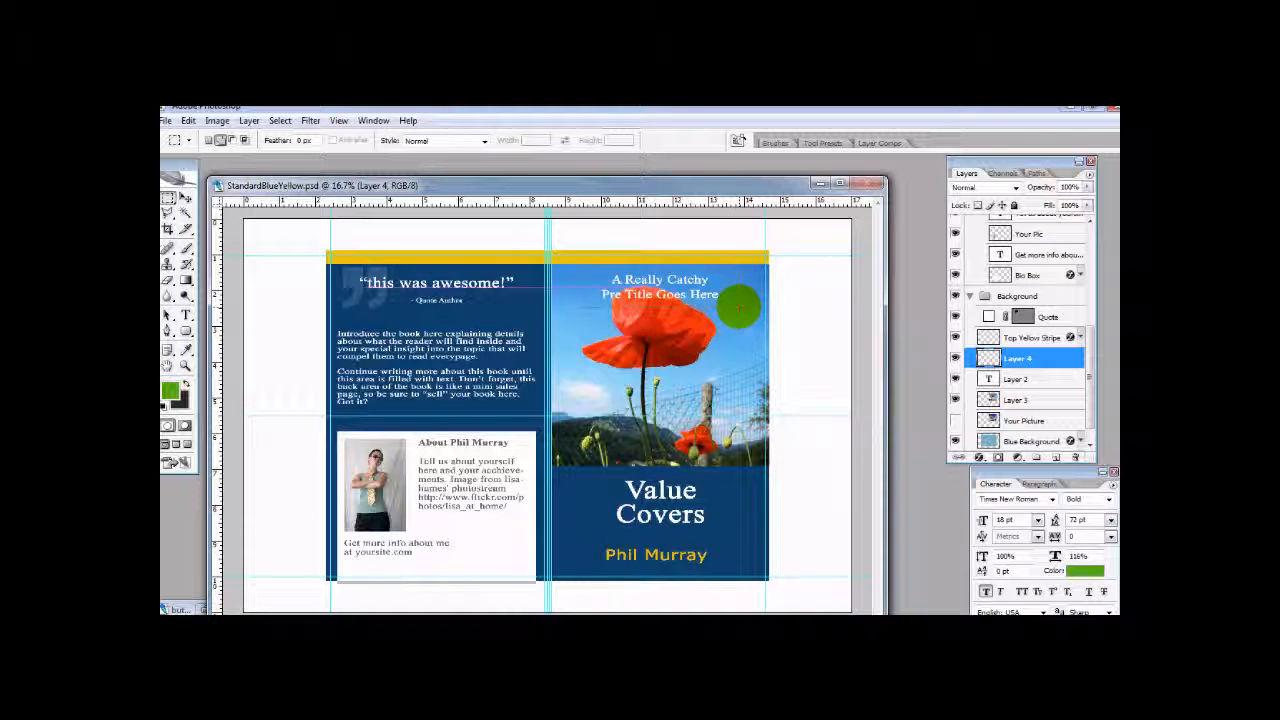
drag(738, 307, 740, 306)
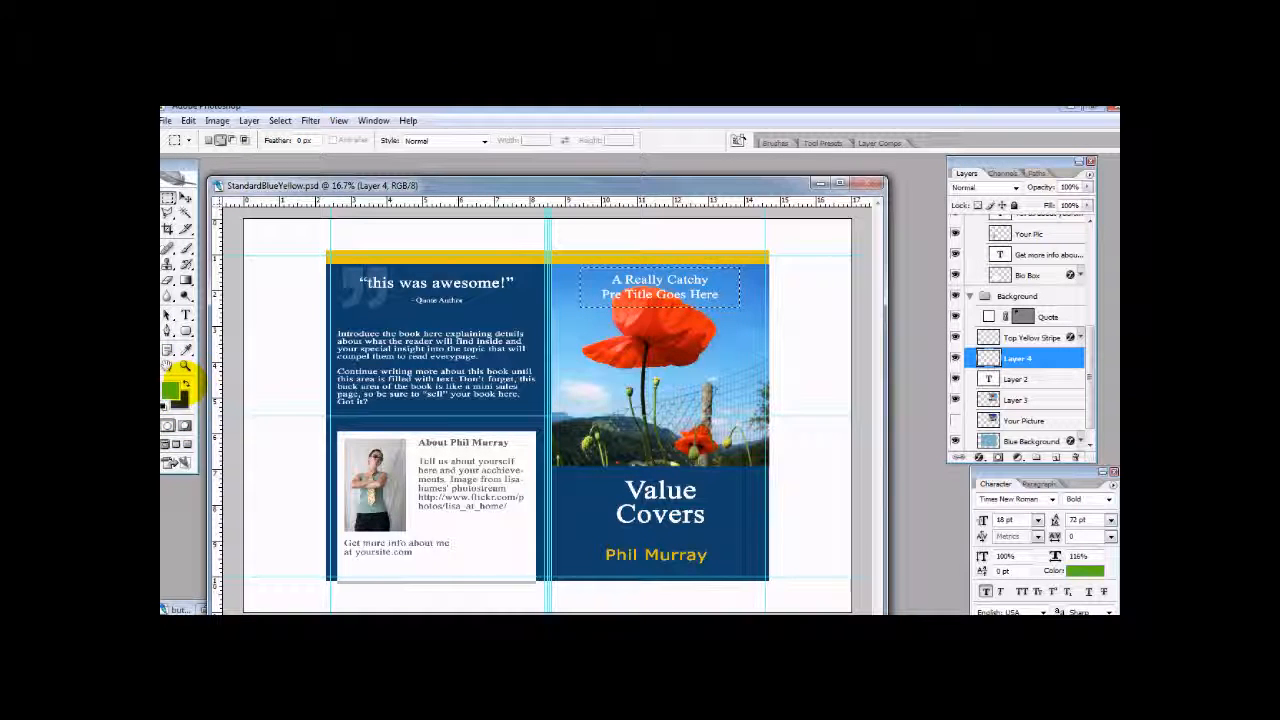
- Set the foreground color to a dark navy based on the blue sampled from the poppy photo's sky
click(174, 388)
click(750, 282)
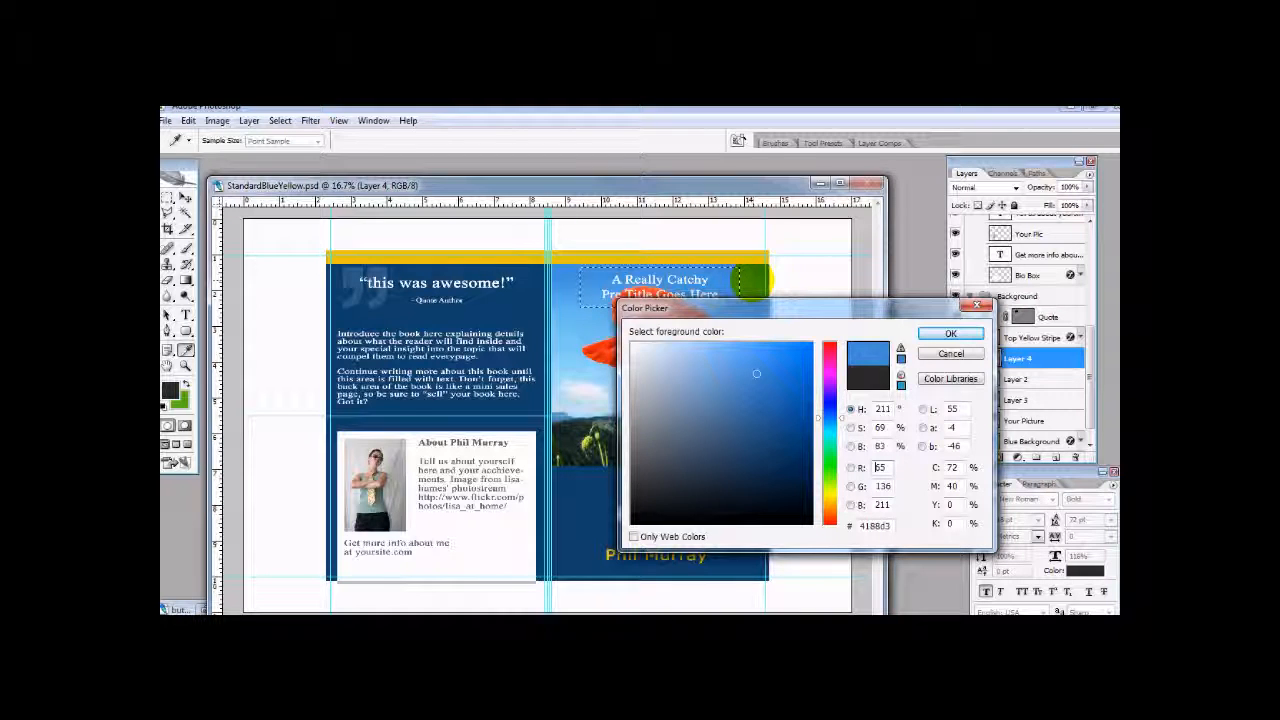
click(801, 472)
click(938, 334)
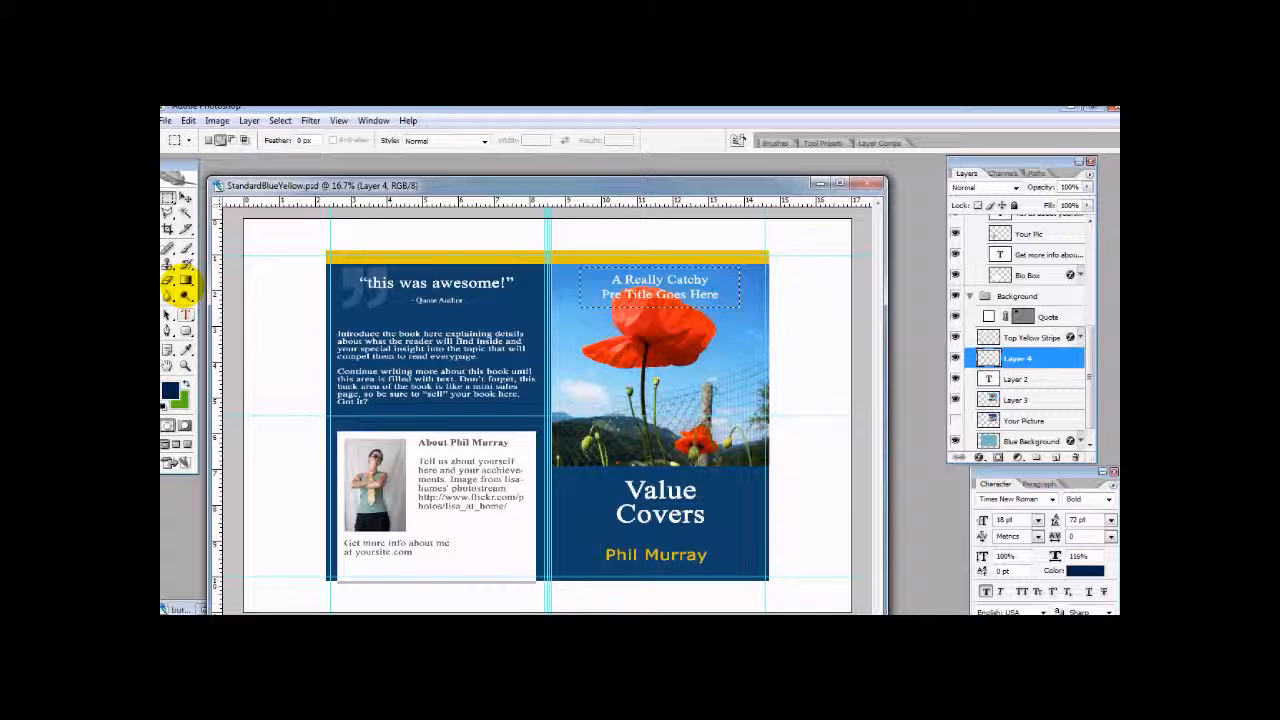
- Fill the pre-title selection with a reflected Foreground to Transparent gradient and deselect
click(185, 280)
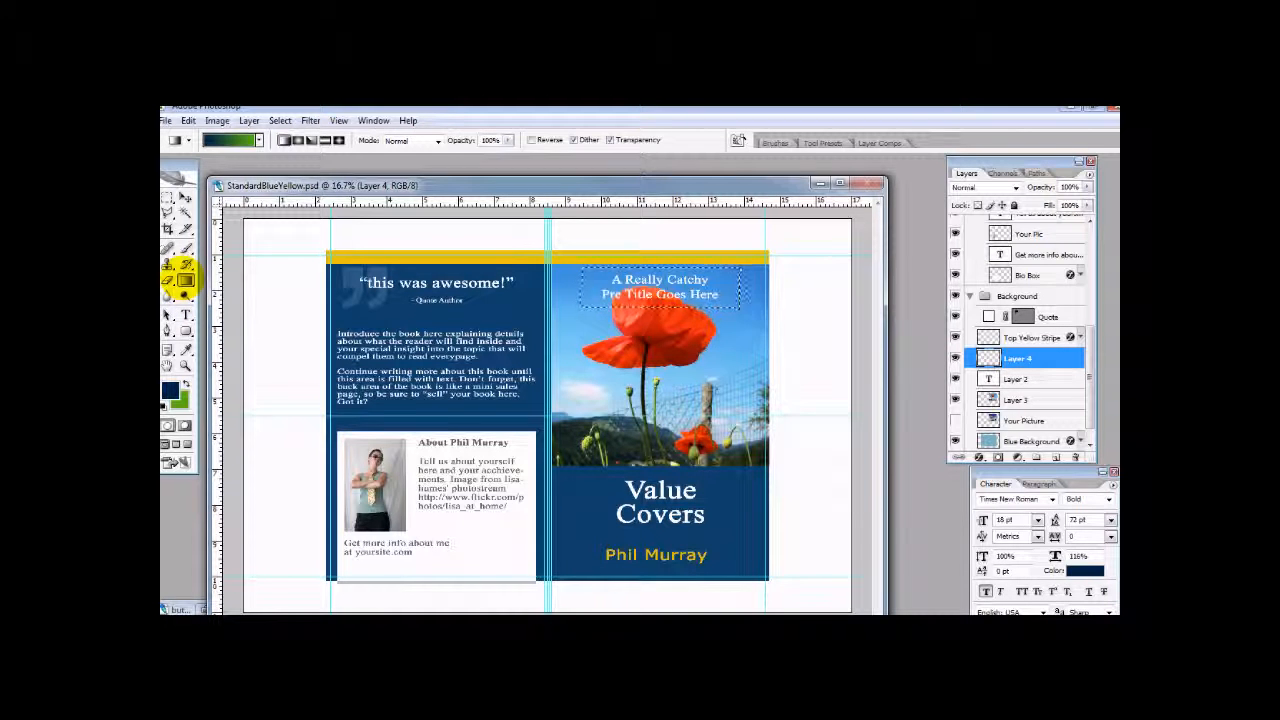
click(258, 140)
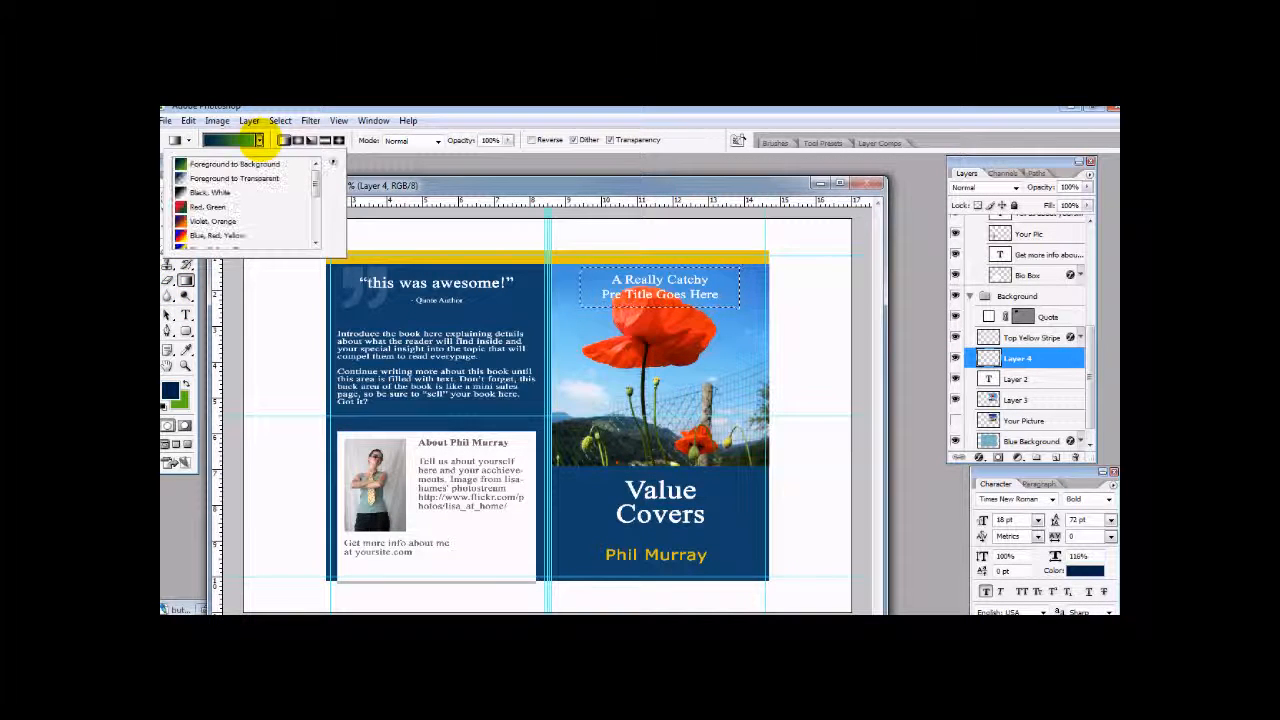
click(235, 178)
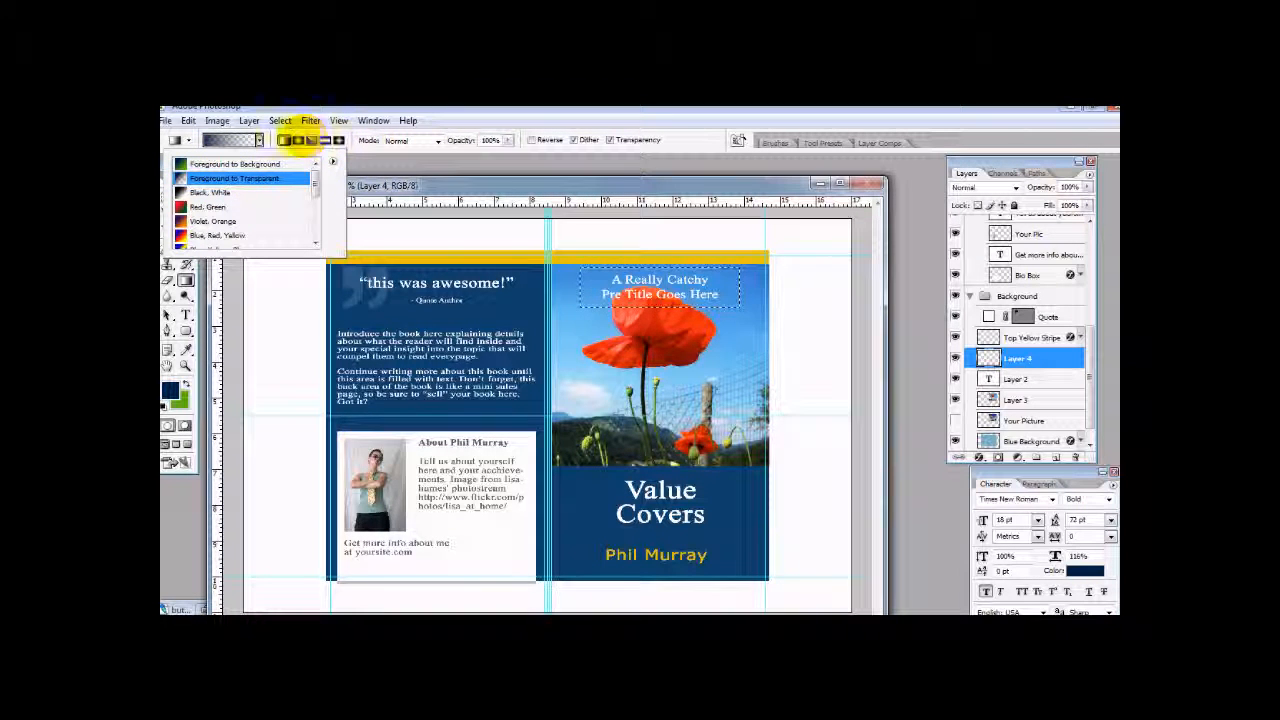
click(370, 161)
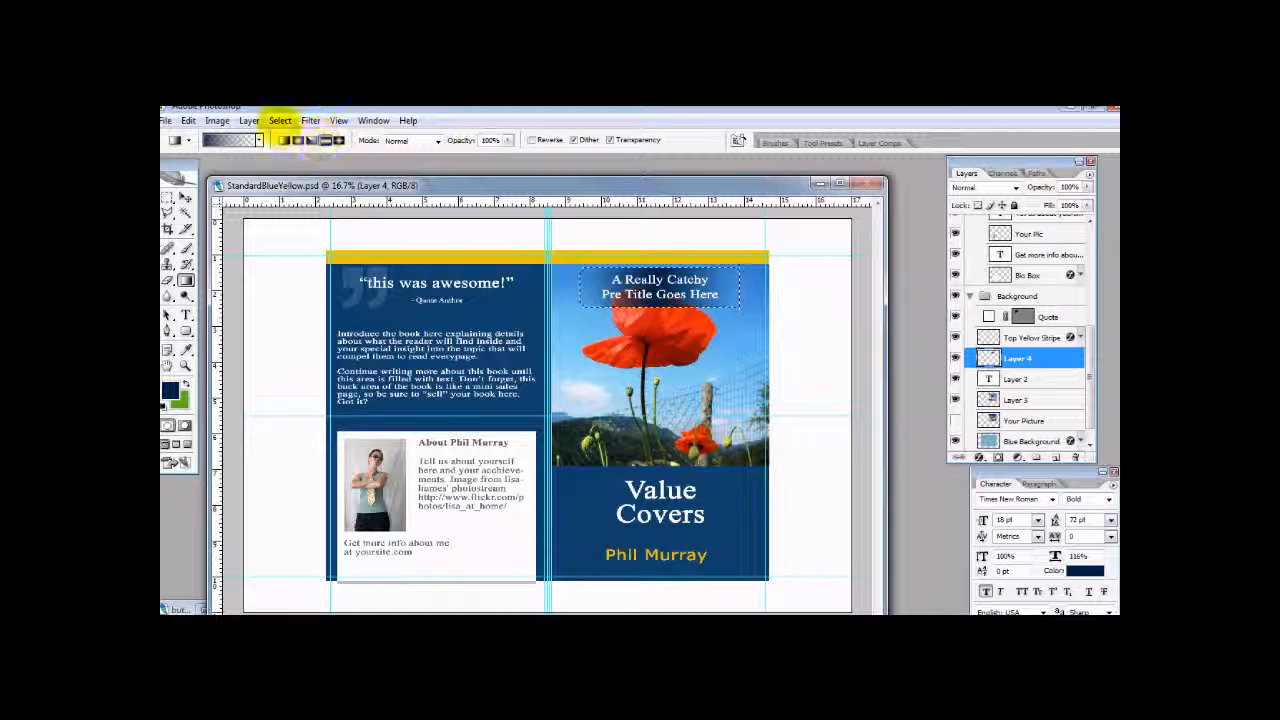
click(280, 121)
click(295, 148)
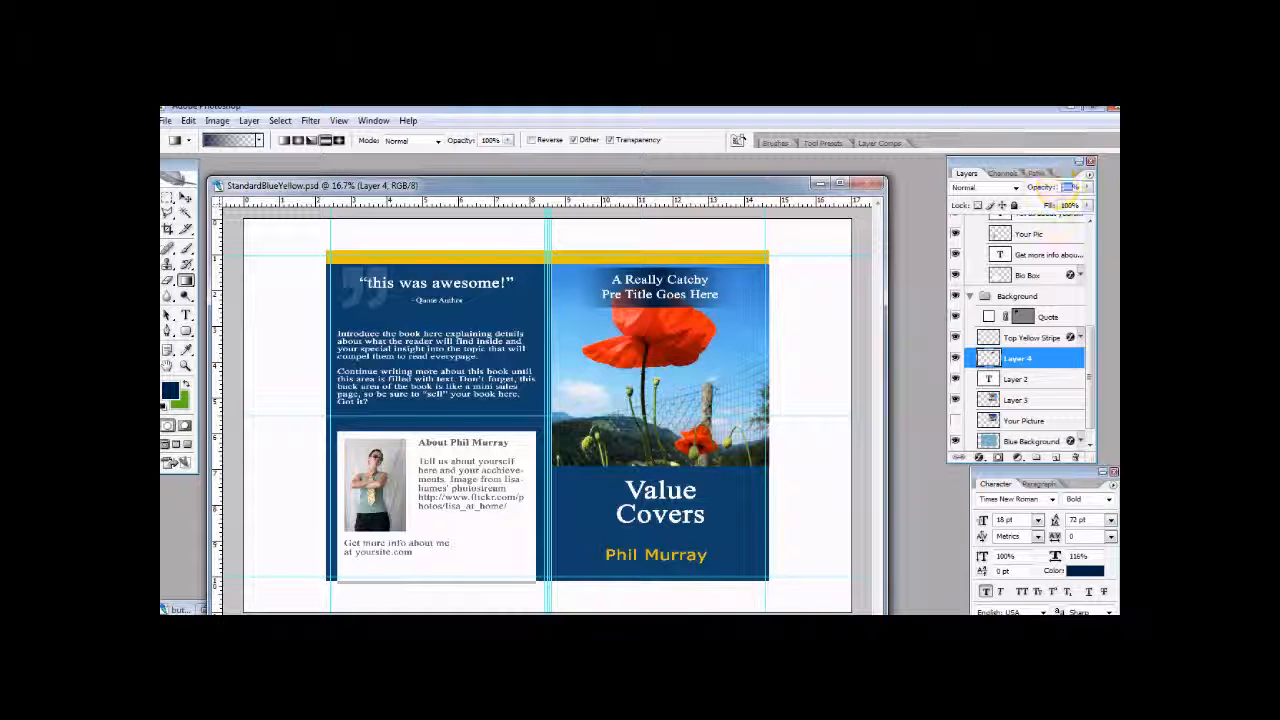
- Set the opacity of the gradient layer behind the pre-title to 30%
text(50)
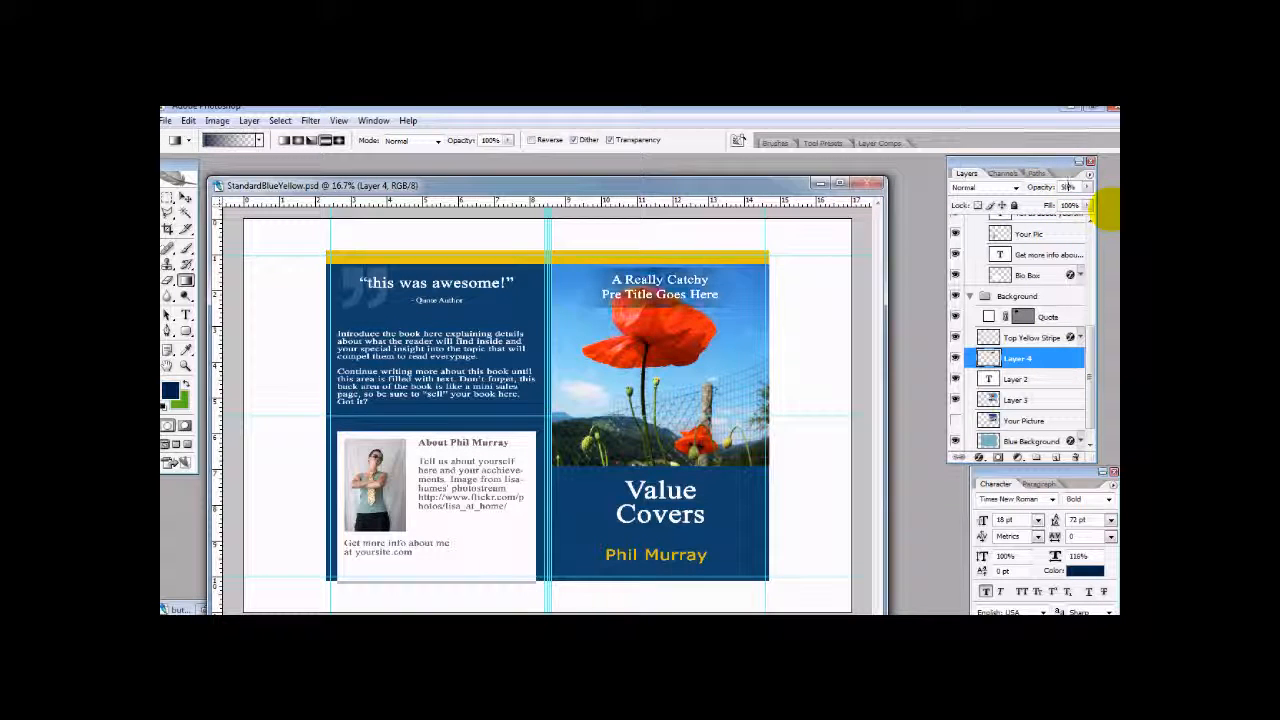
text(30)
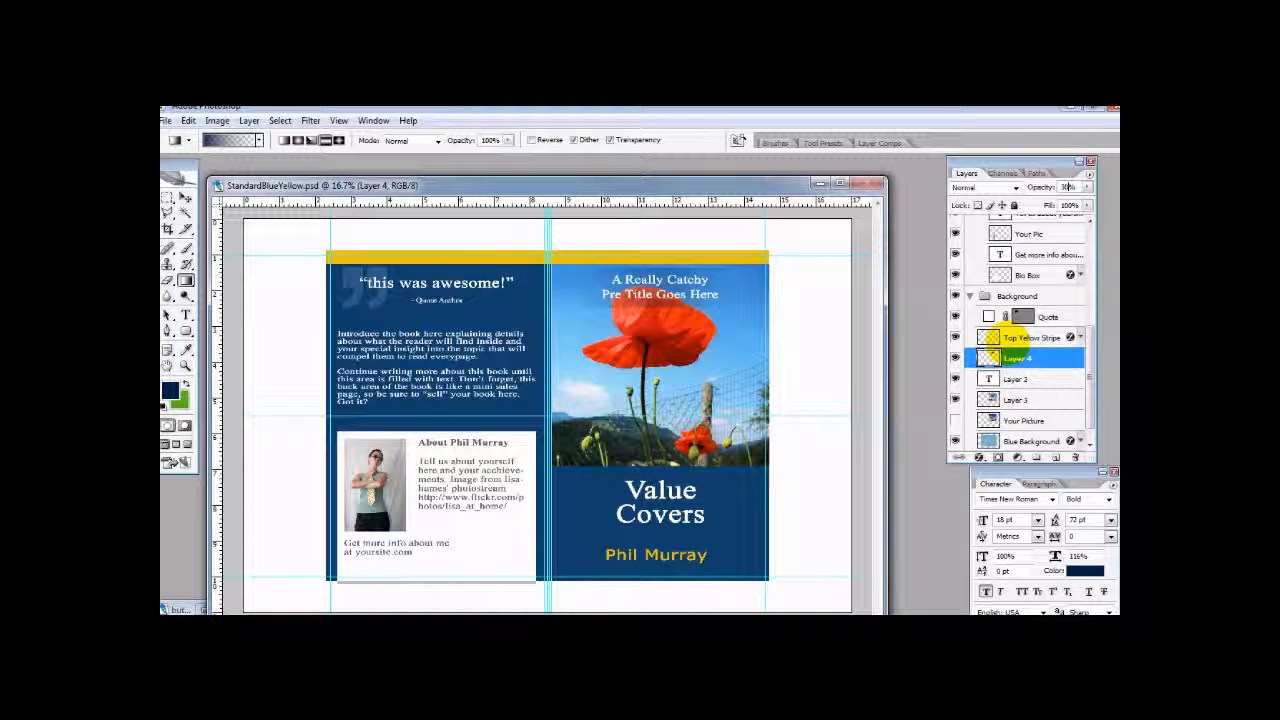
scroll(1025, 415, down, 1)
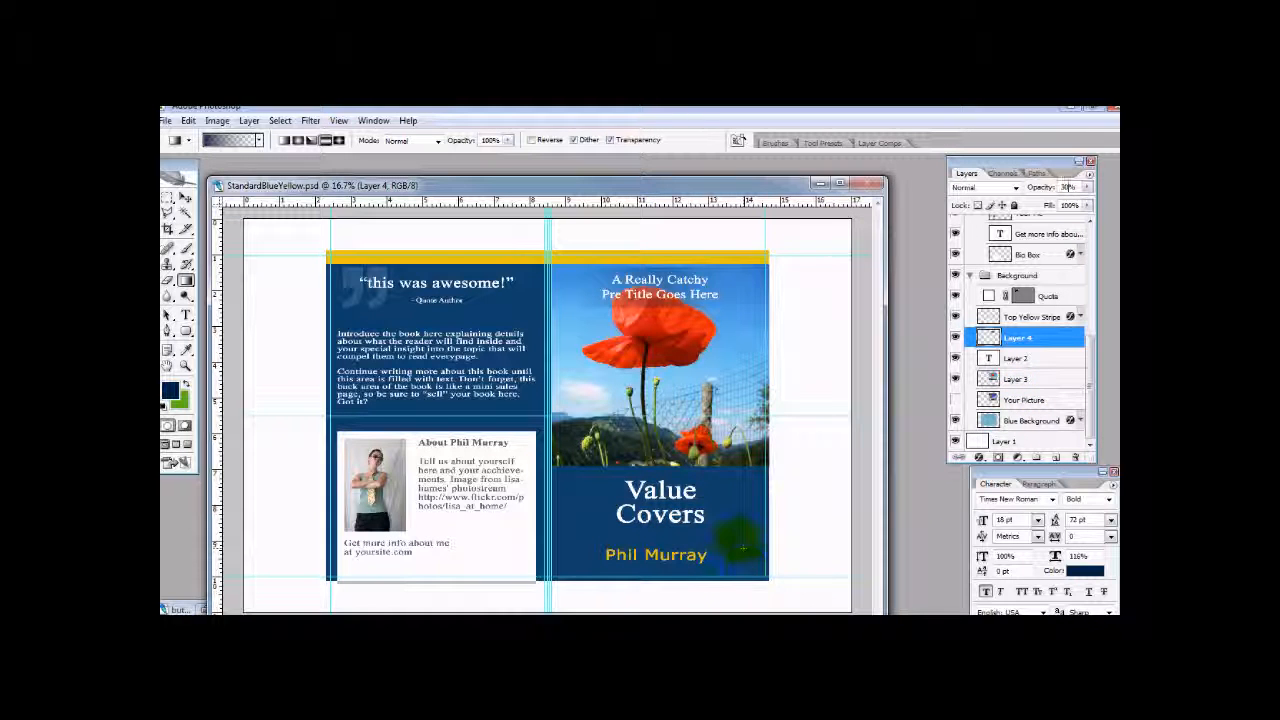
mouse_move(703, 186)
mouse_down()
mouse_move(701, 214)
mouse_move(705, 170)
mouse_up()
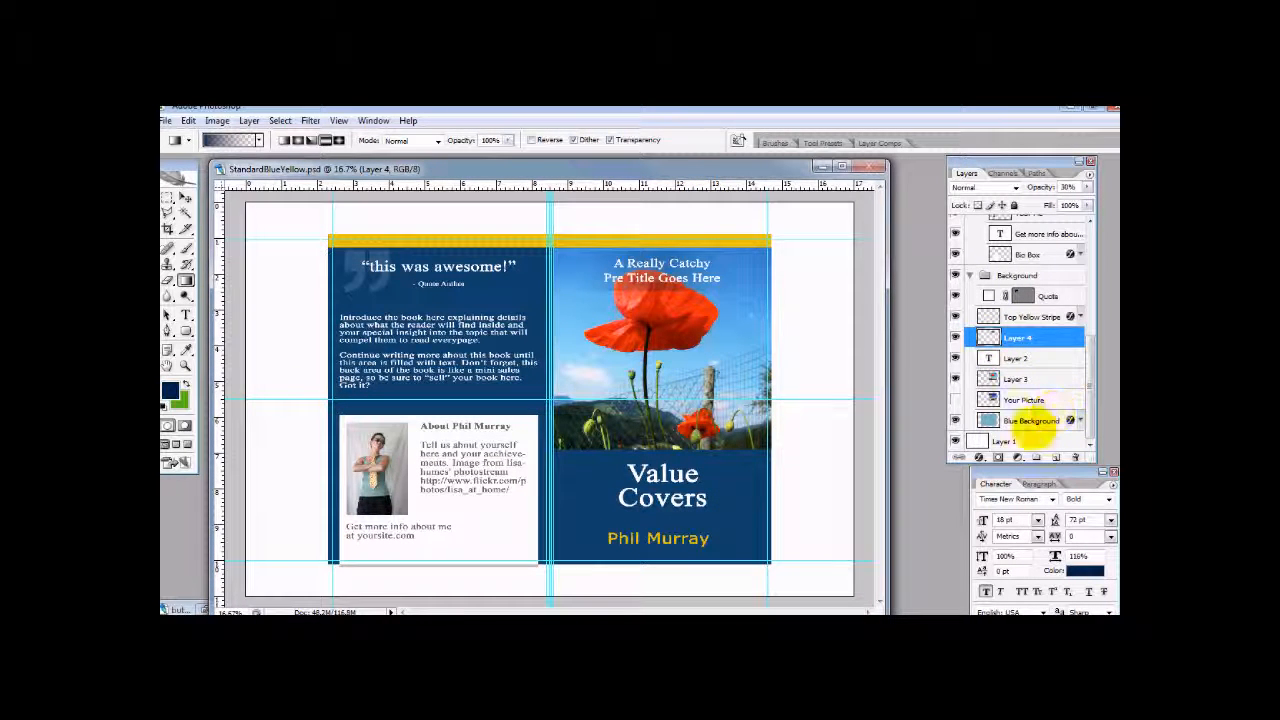
- Check the Blue Background layer by toggling its visibility, select it, and widen the Layers palette so its effects can be reached
click(955, 421)
click(955, 421)
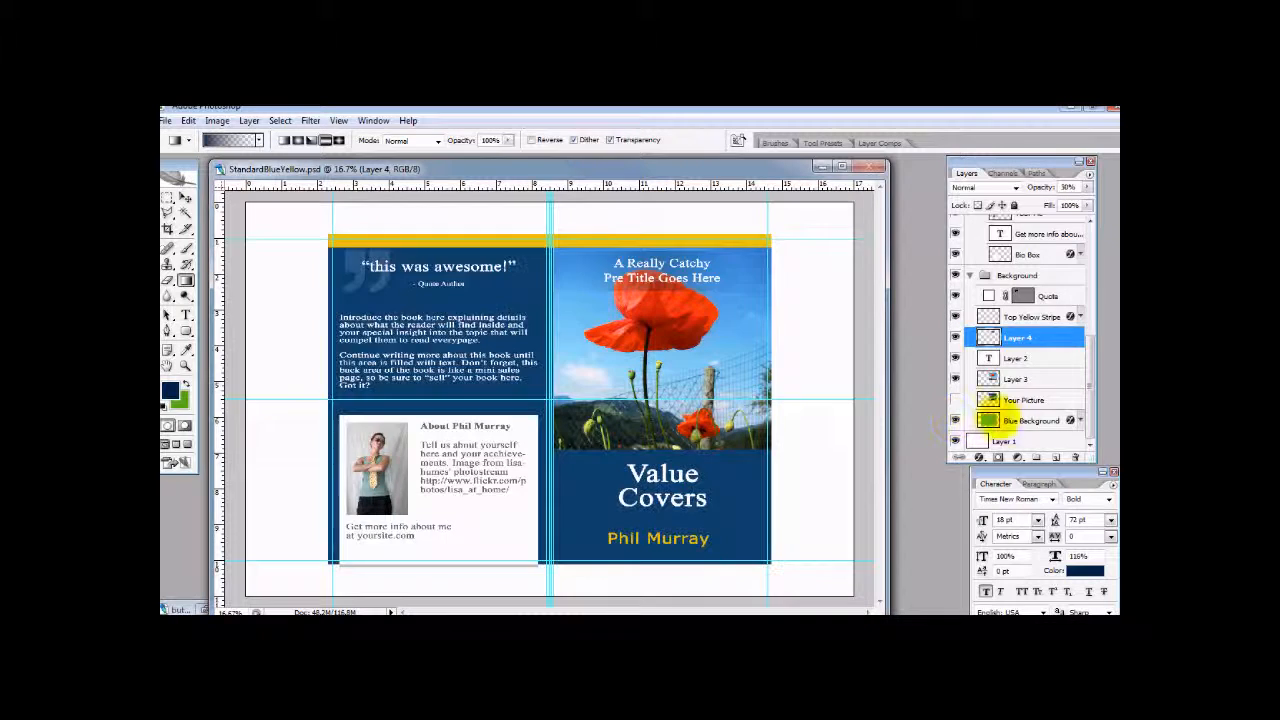
click(1035, 420)
click(955, 421)
click(955, 421)
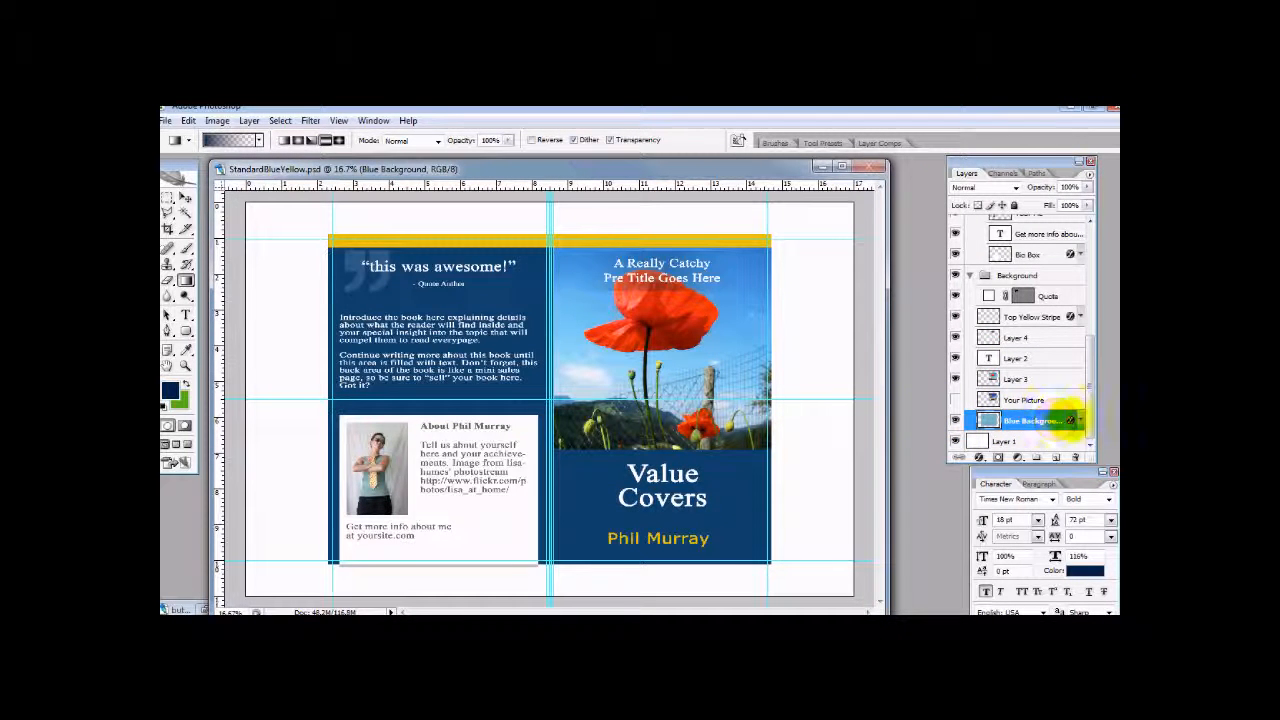
drag(1096, 422, 1112, 420)
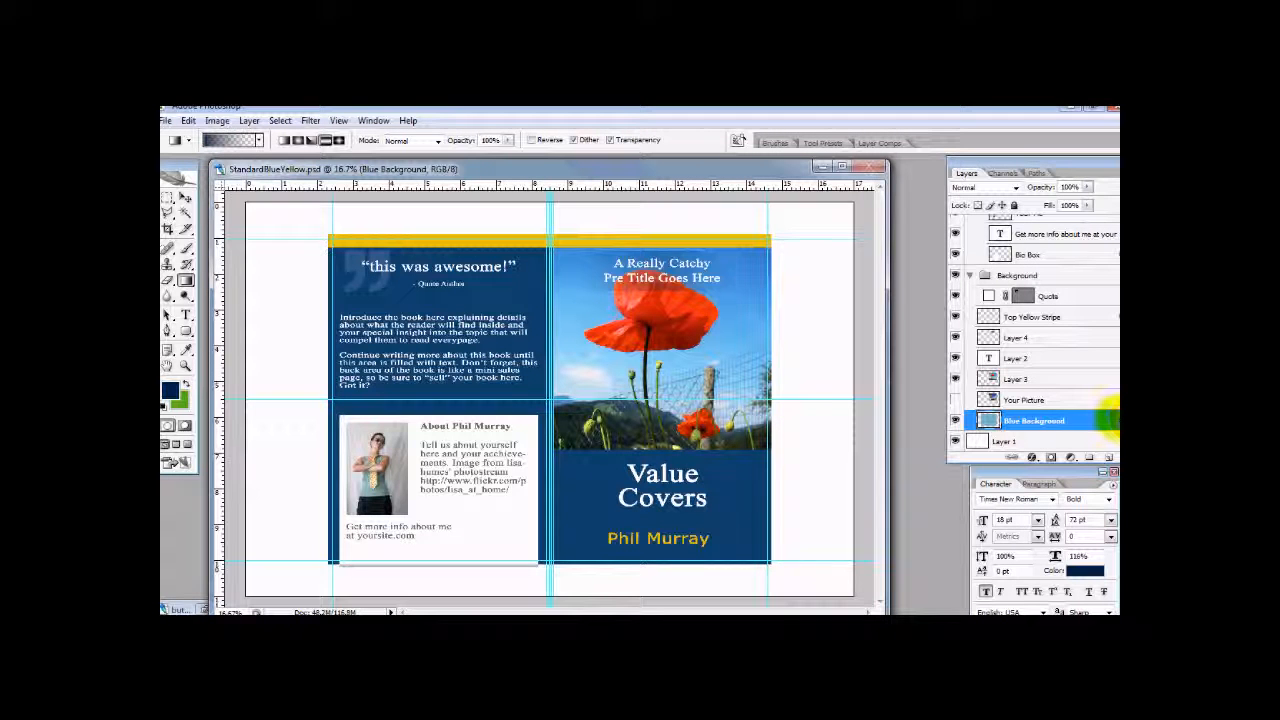
drag(1049, 163, 1011, 161)
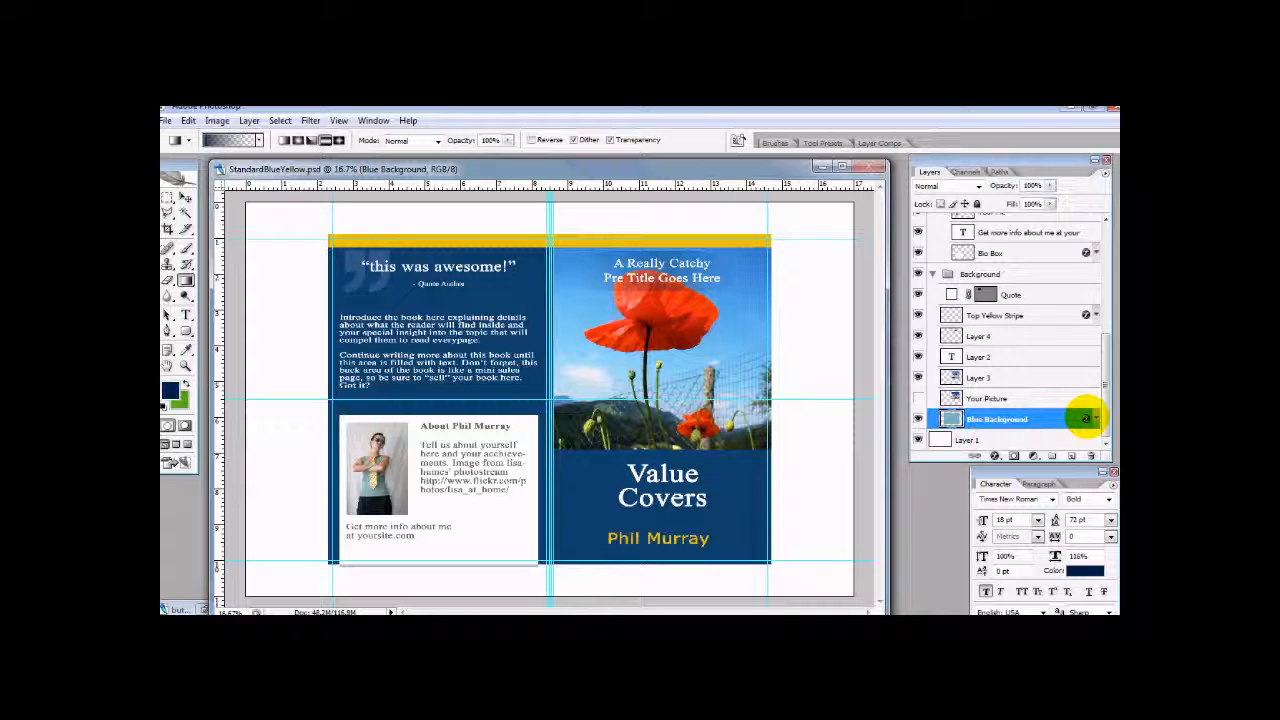
- Edit the Blue Background layer's Color Overlay and try reds from the poppy and a light blue from the sky as overlay color
double_click(1086, 419)
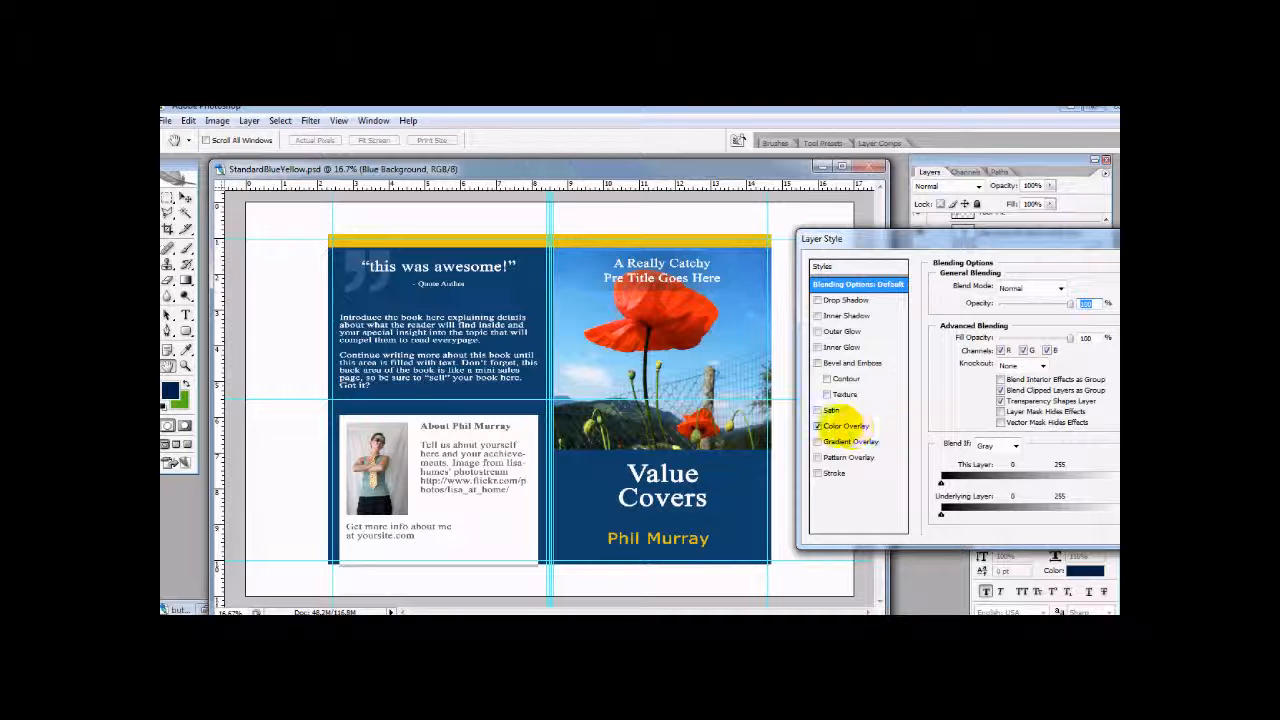
click(843, 426)
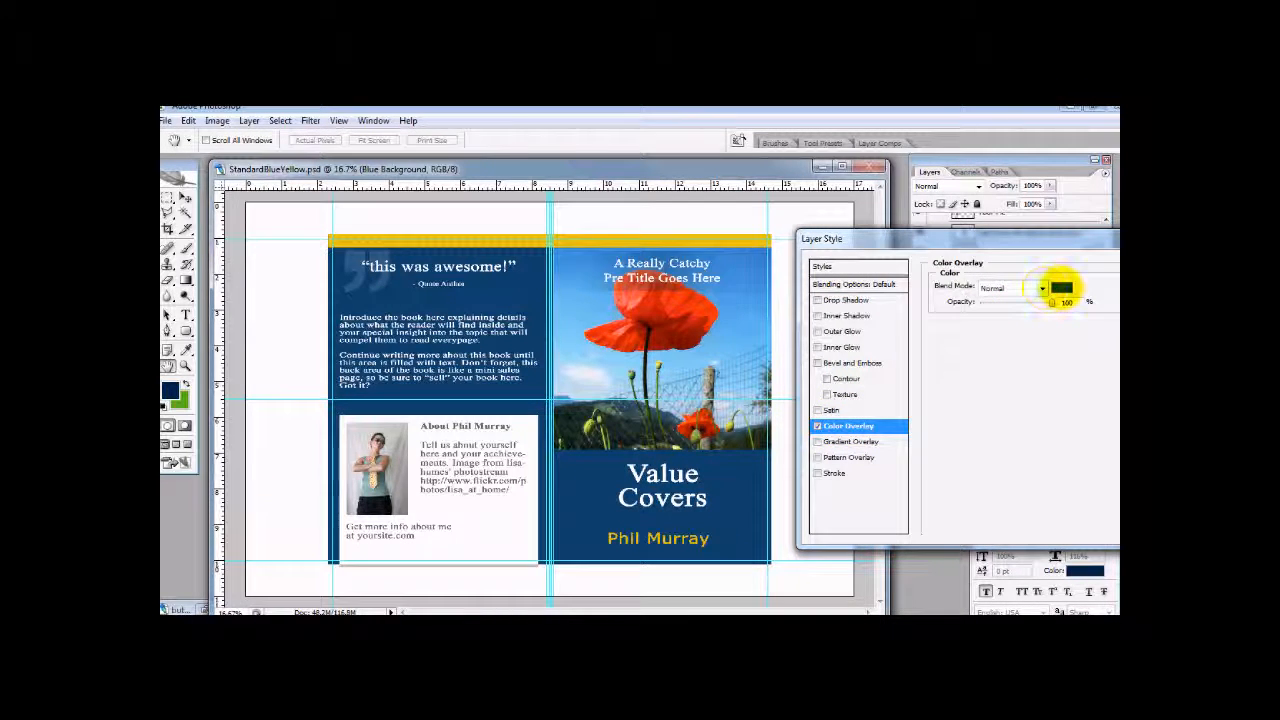
click(1061, 287)
drag(831, 297, 1019, 297)
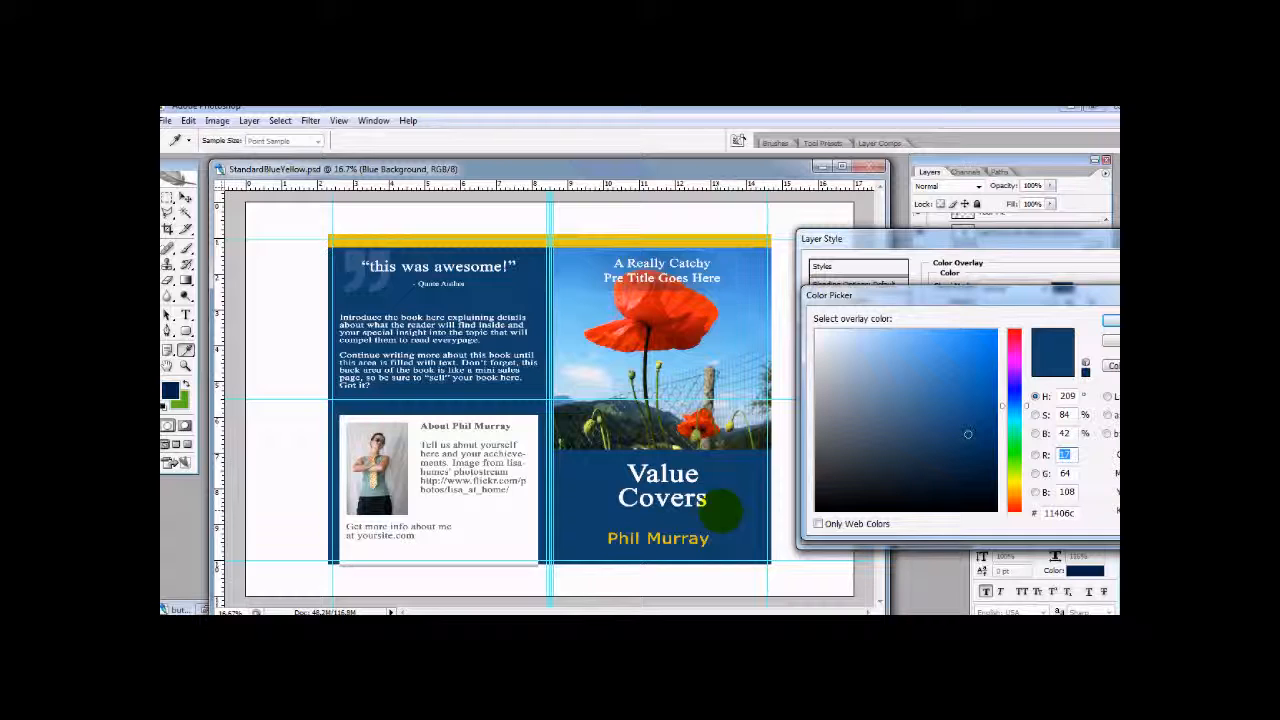
click(695, 318)
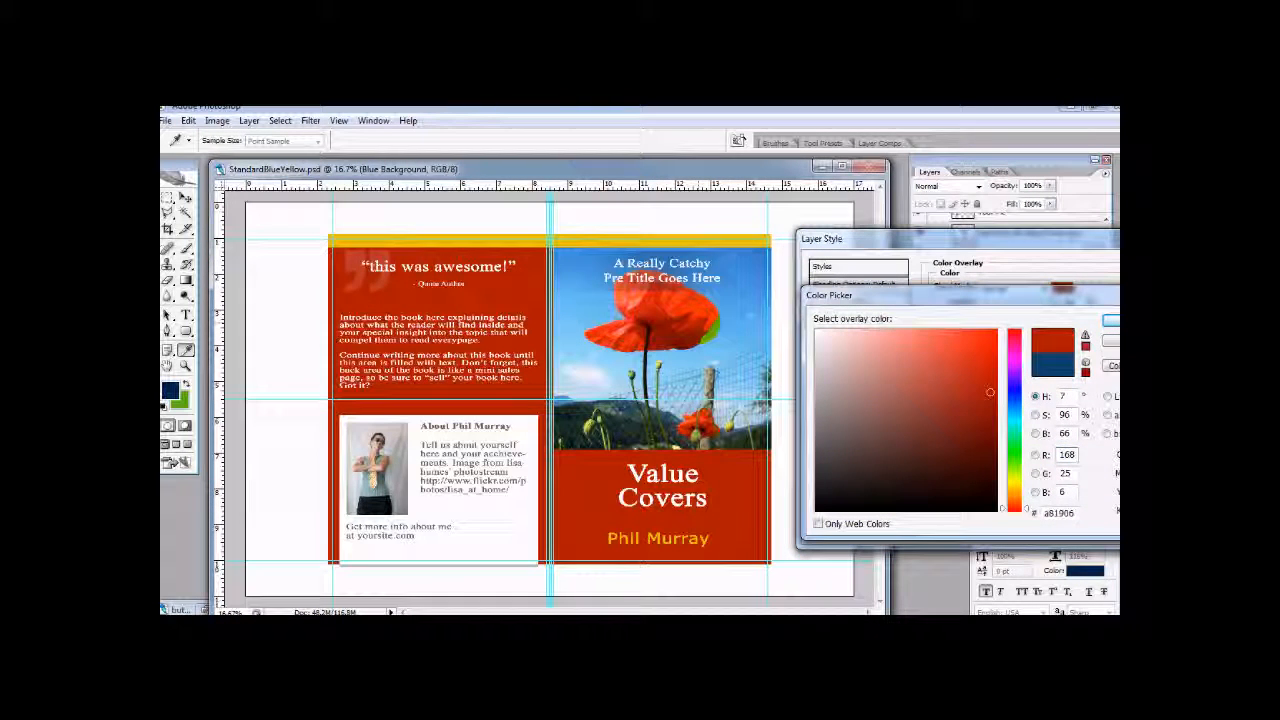
click(699, 308)
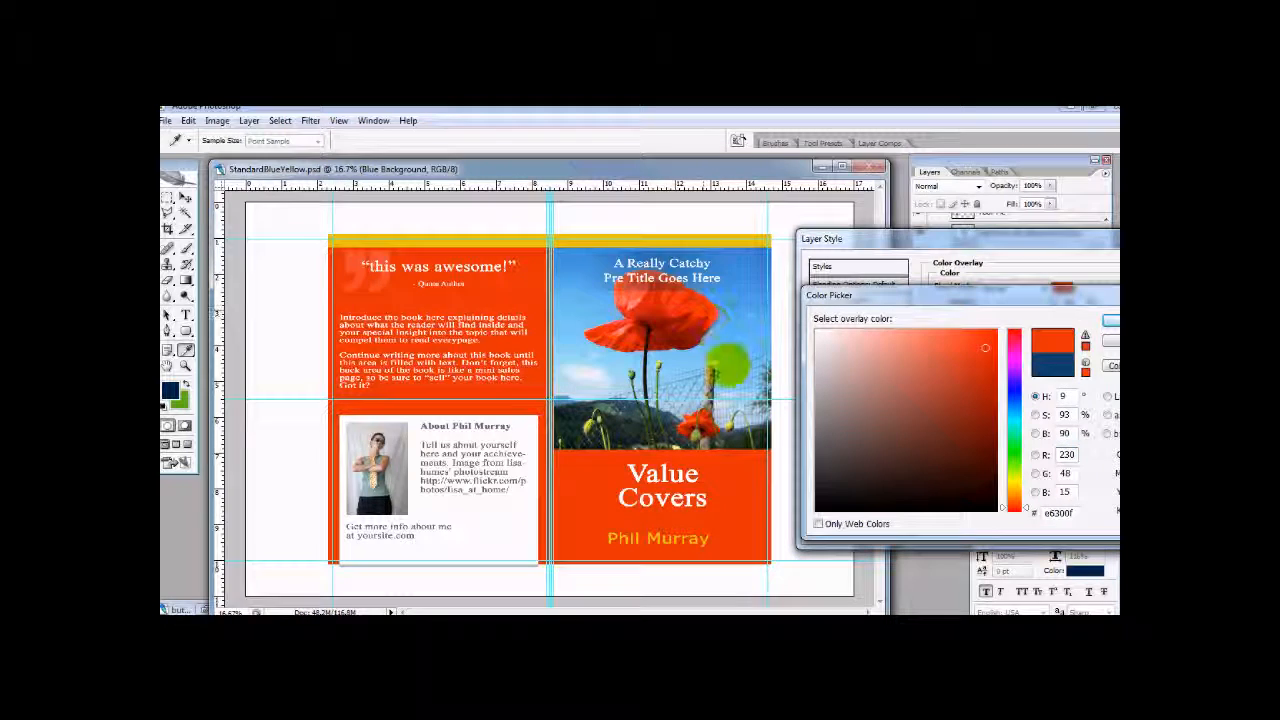
click(720, 344)
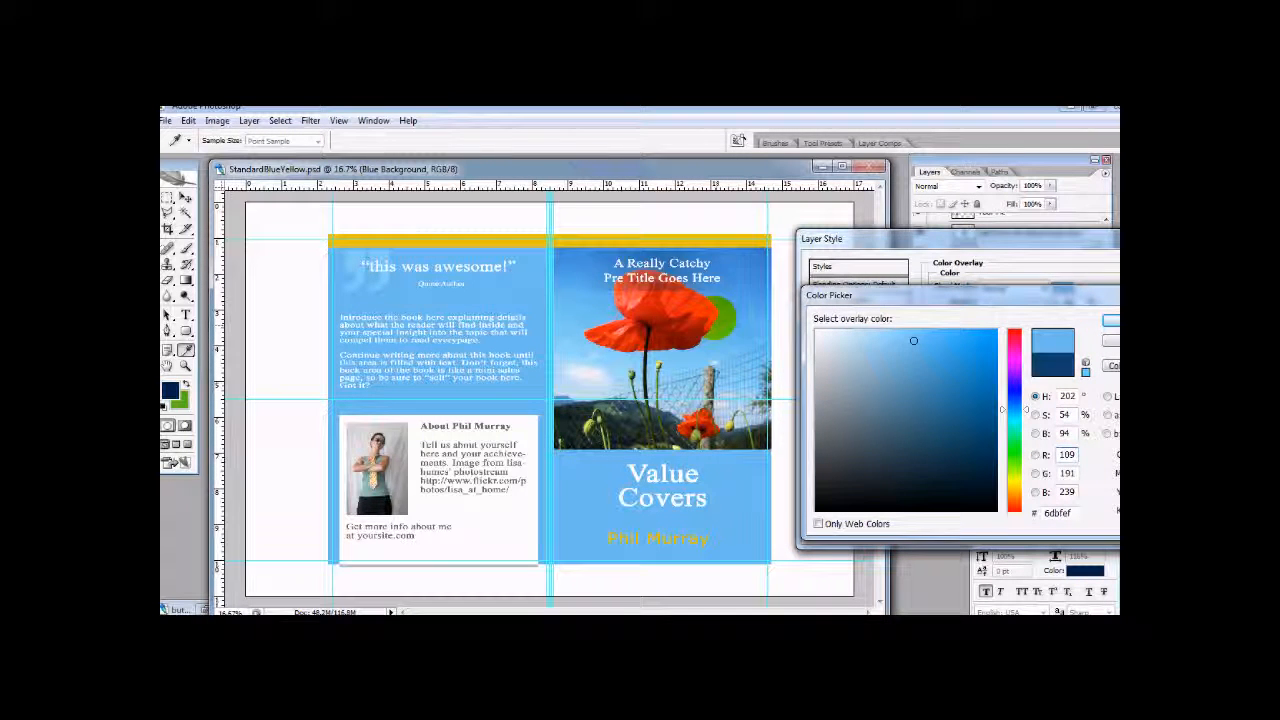
- Set the Blue Background's overlay color to the red bf1d0b sampled from the large poppy and apply the layer style
click(692, 345)
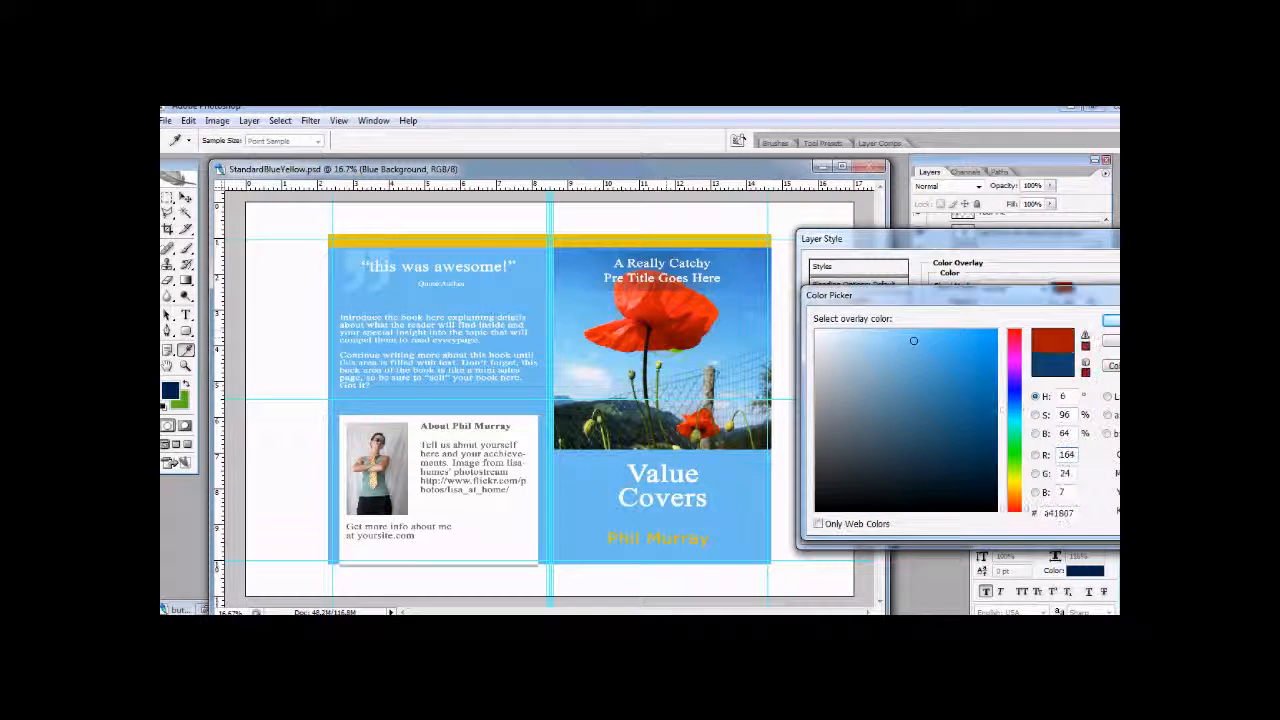
click(685, 332)
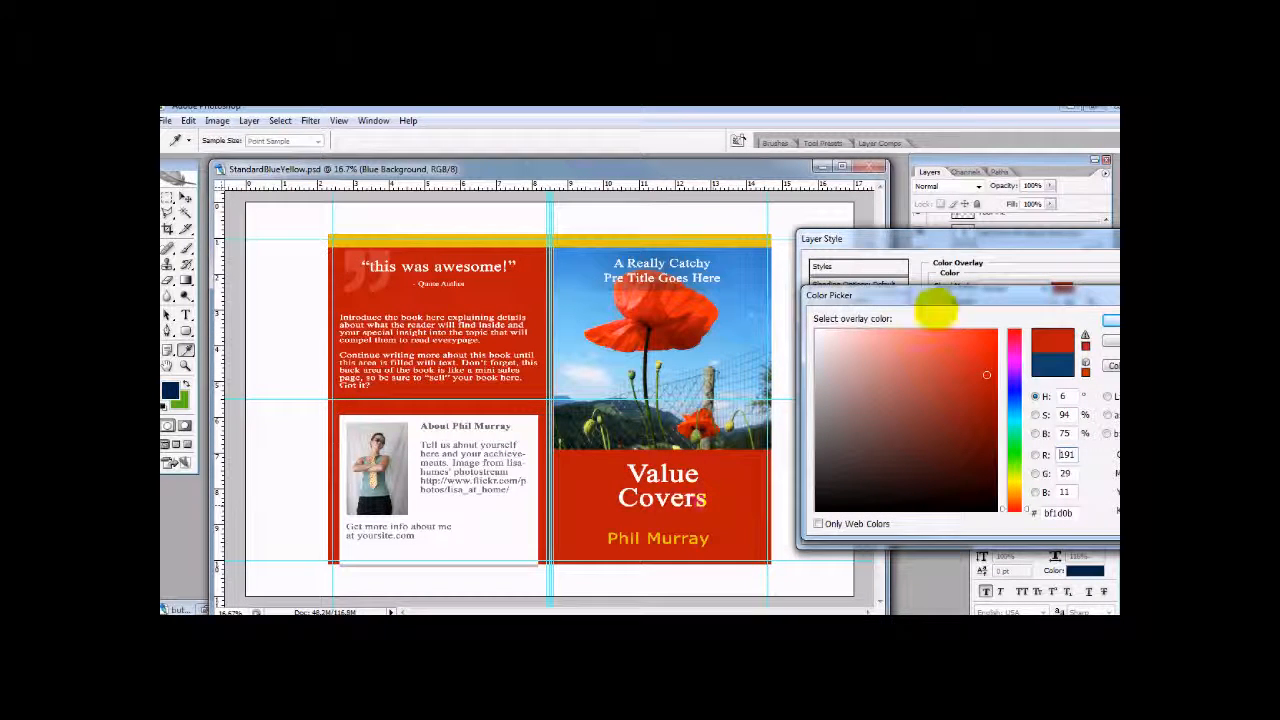
click(1110, 320)
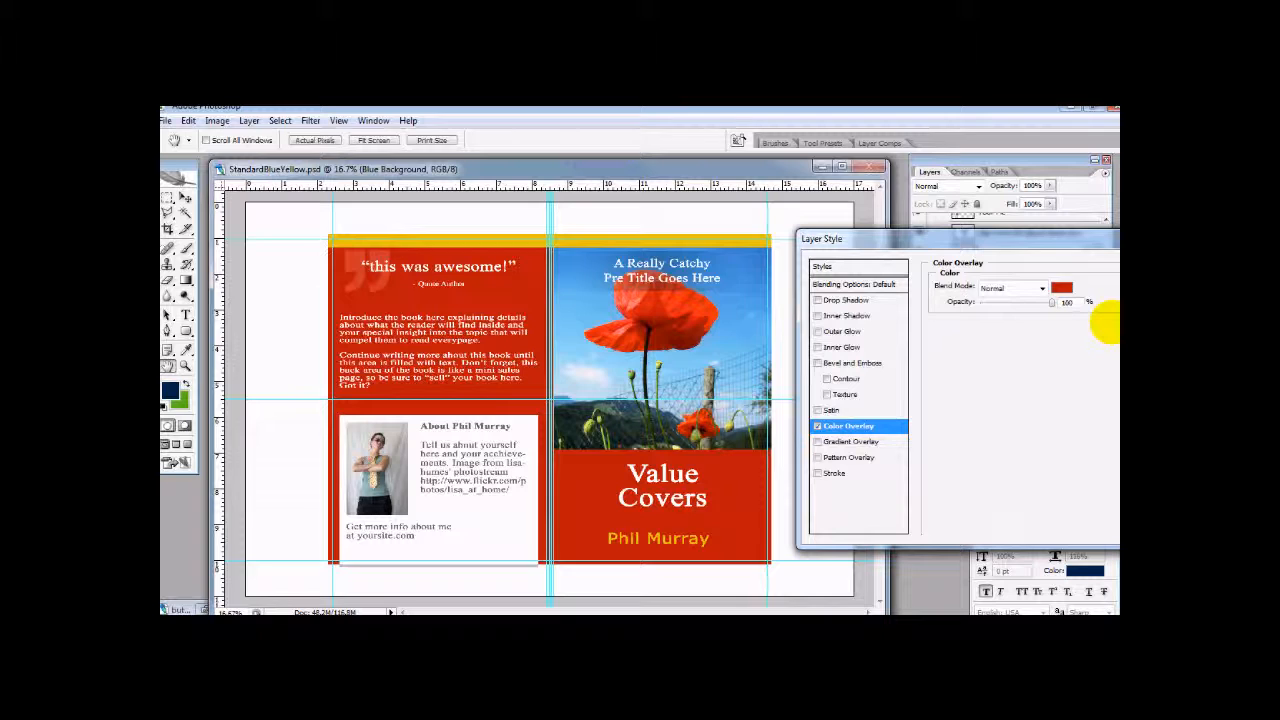
drag(1077, 245, 993, 265)
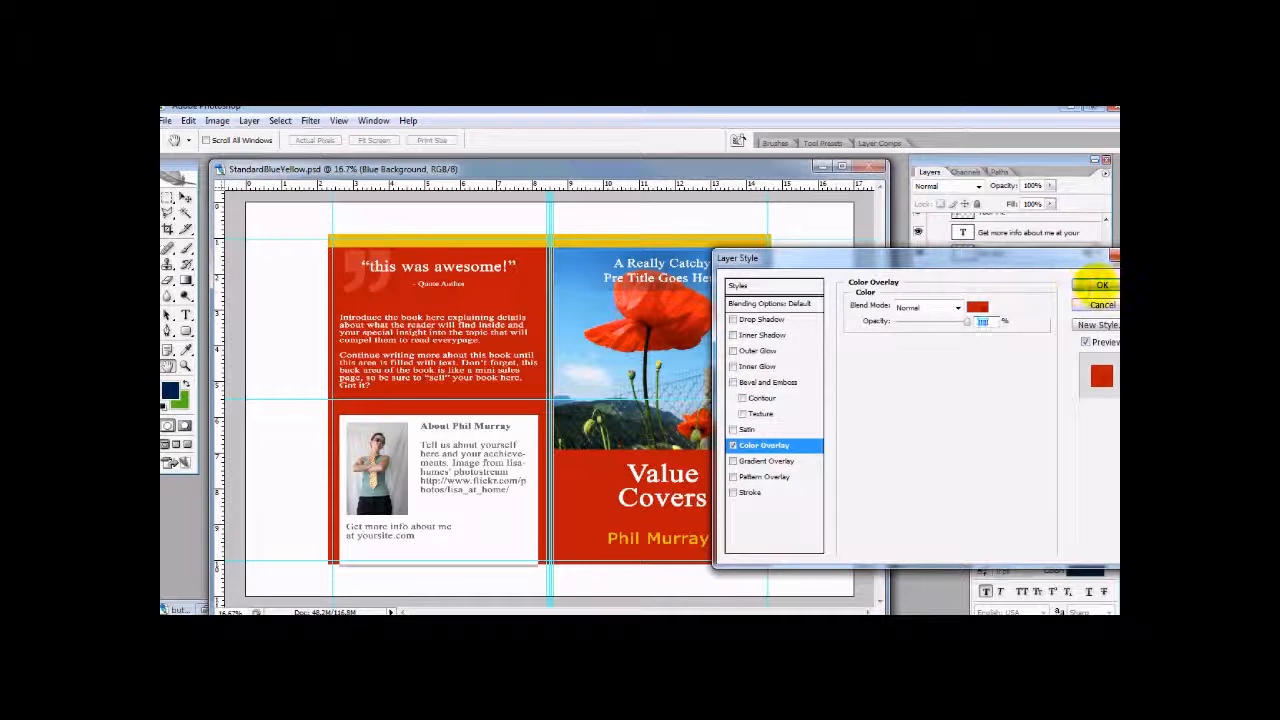
click(1100, 285)
key(g)
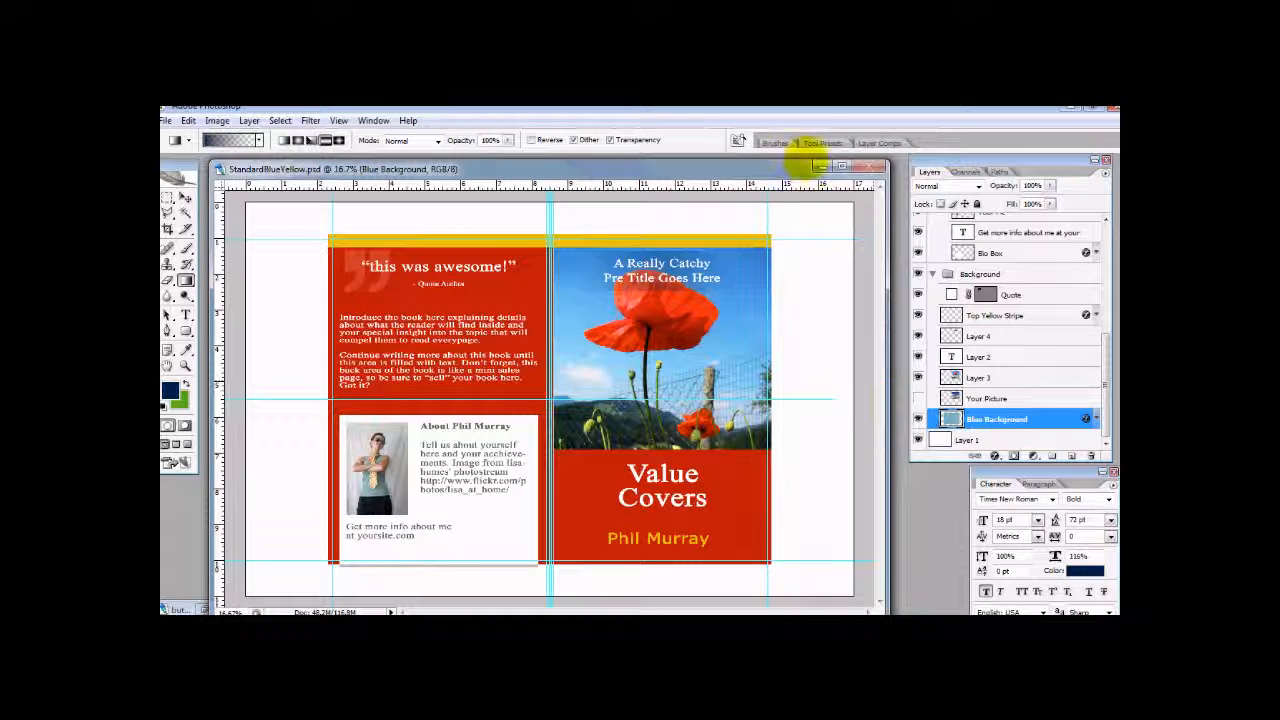
- Compare the red cover with the template's Your Picture layer in place of the poppy photo, and restore the poppy photo
drag(766, 171, 724, 160)
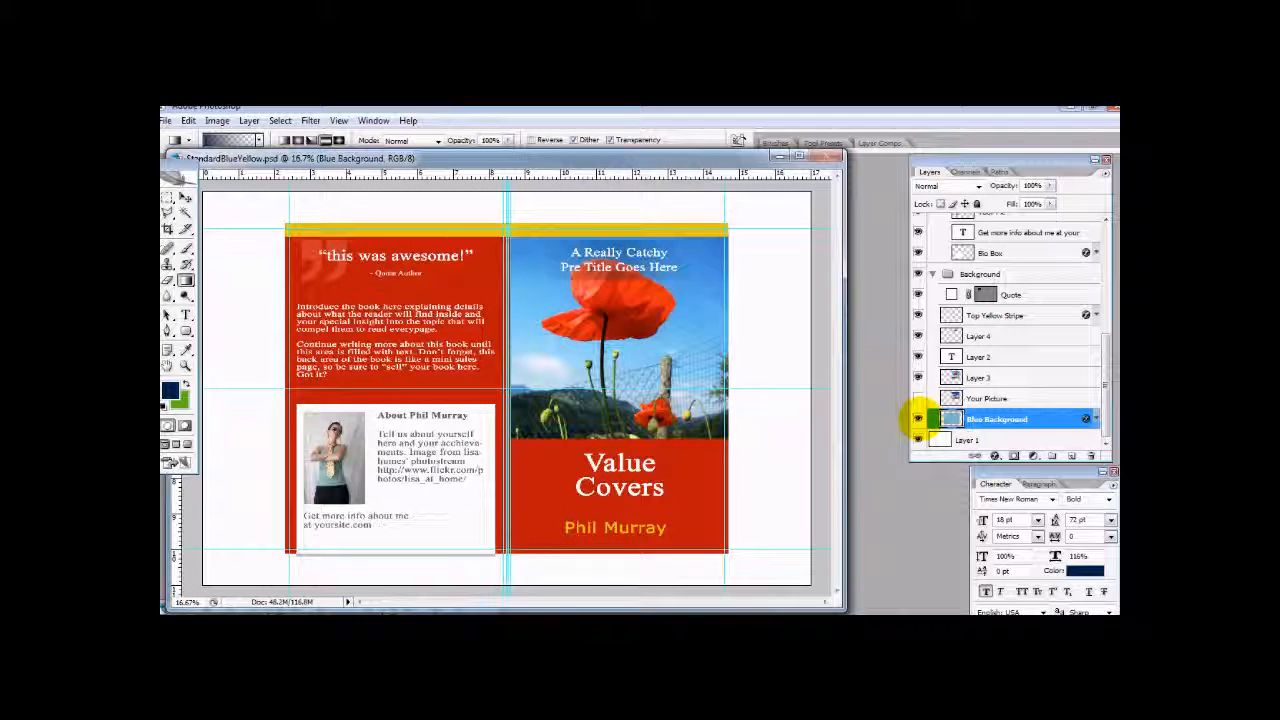
click(918, 377)
click(918, 398)
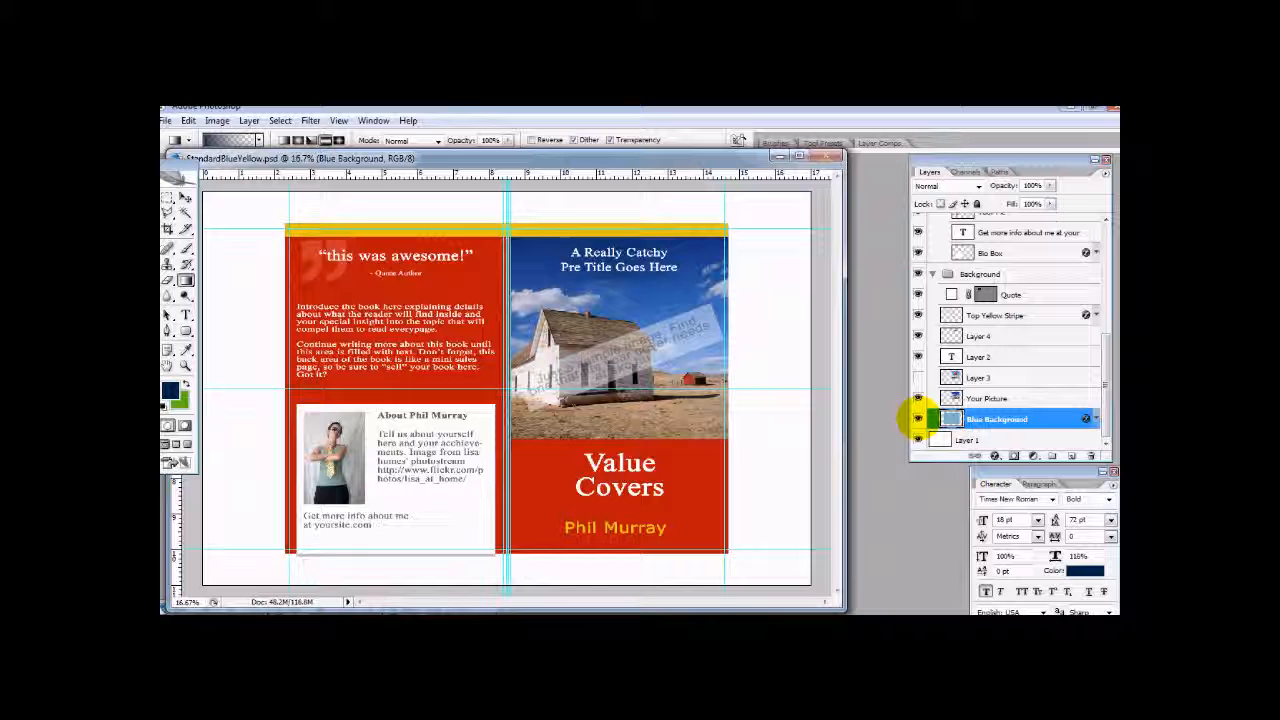
click(918, 398)
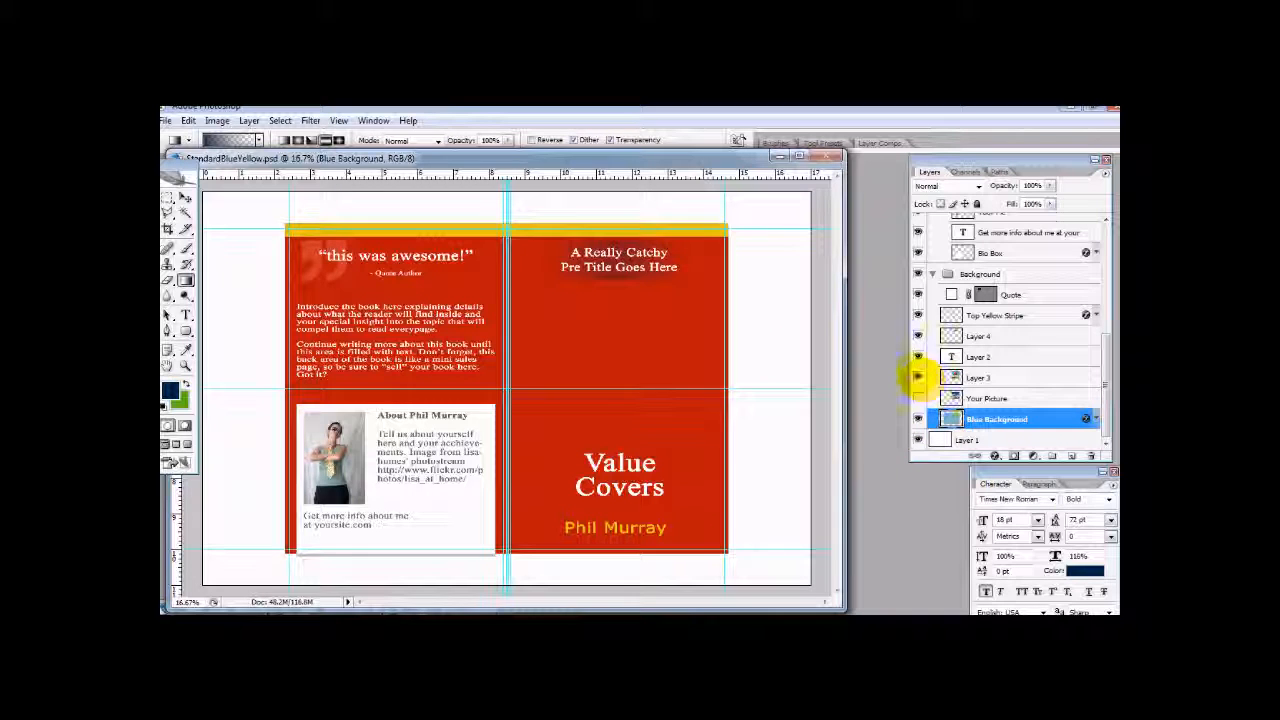
click(918, 377)
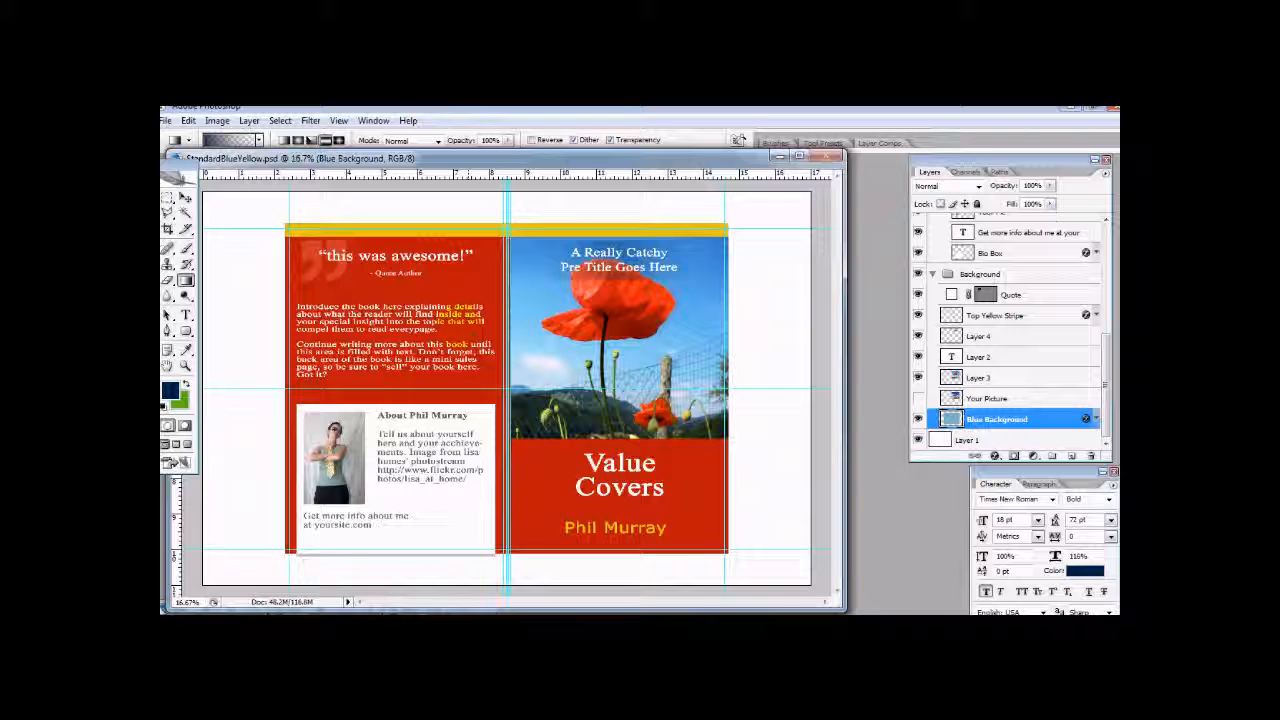
drag(639, 156, 686, 163)
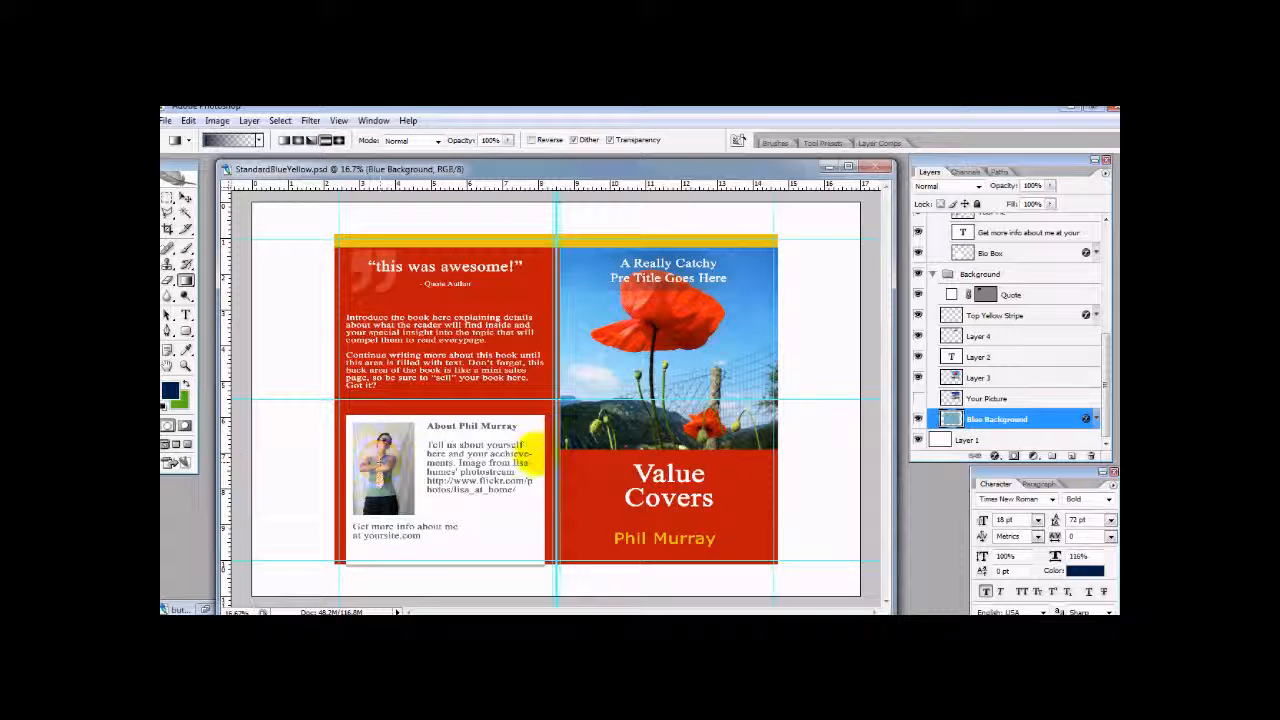
mouse_move(737, 167)
mouse_down()
mouse_move(727, 156)
mouse_move(766, 177)
mouse_move(722, 166)
mouse_up()
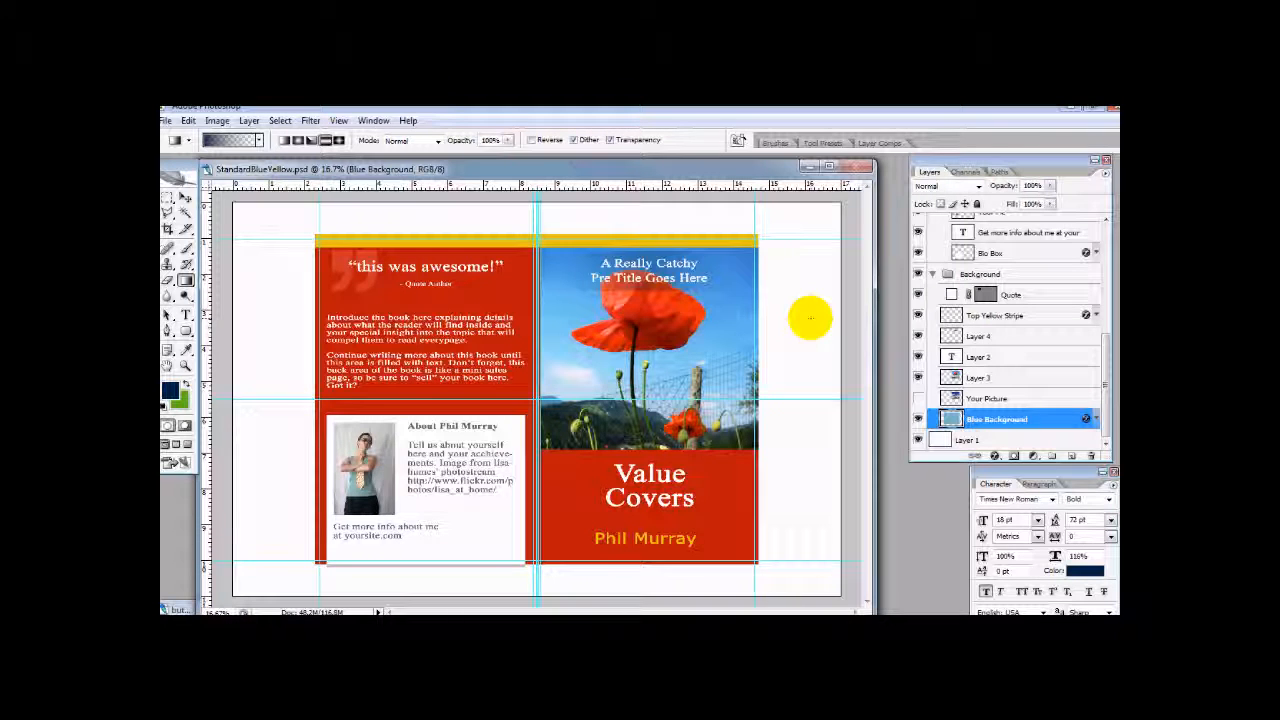
mouse_move(902, 628)
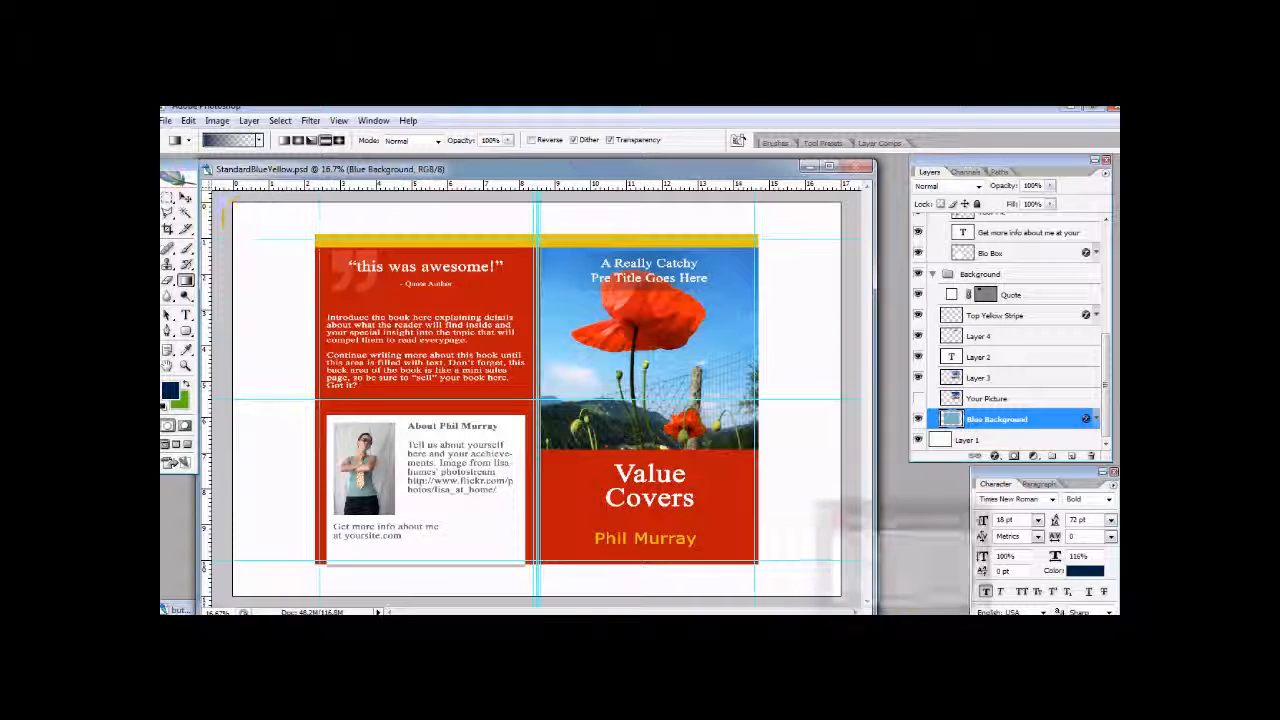